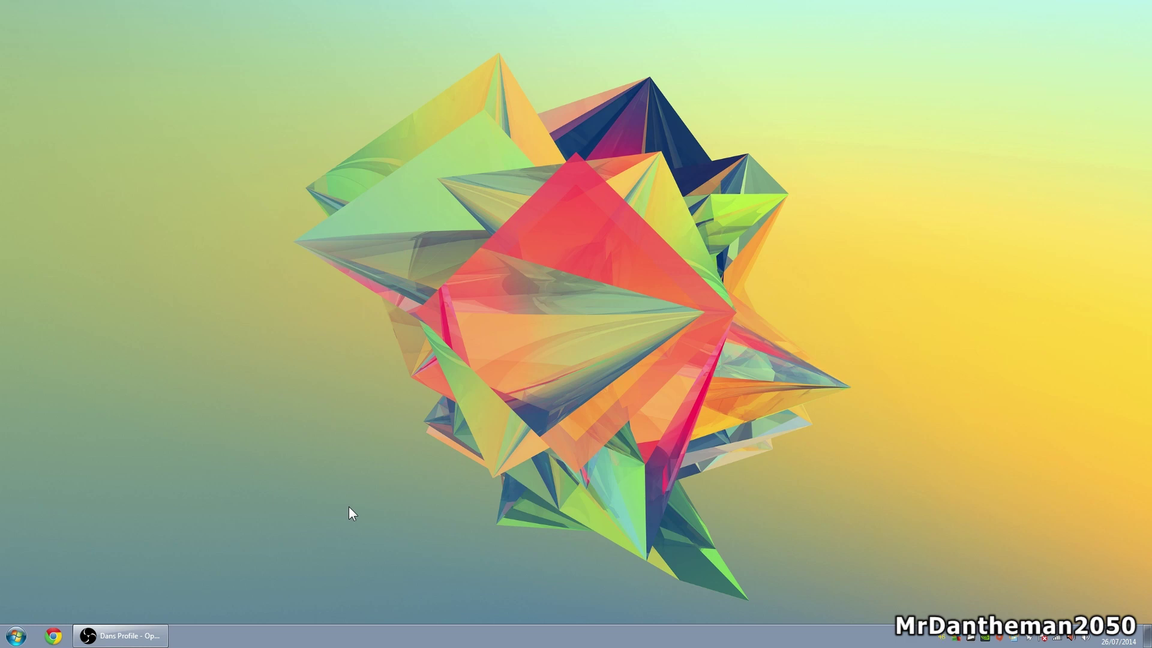
# Step: Find regedit, run it as administrator and allow it to make changes to the computer
pyautogui.click(17, 636)
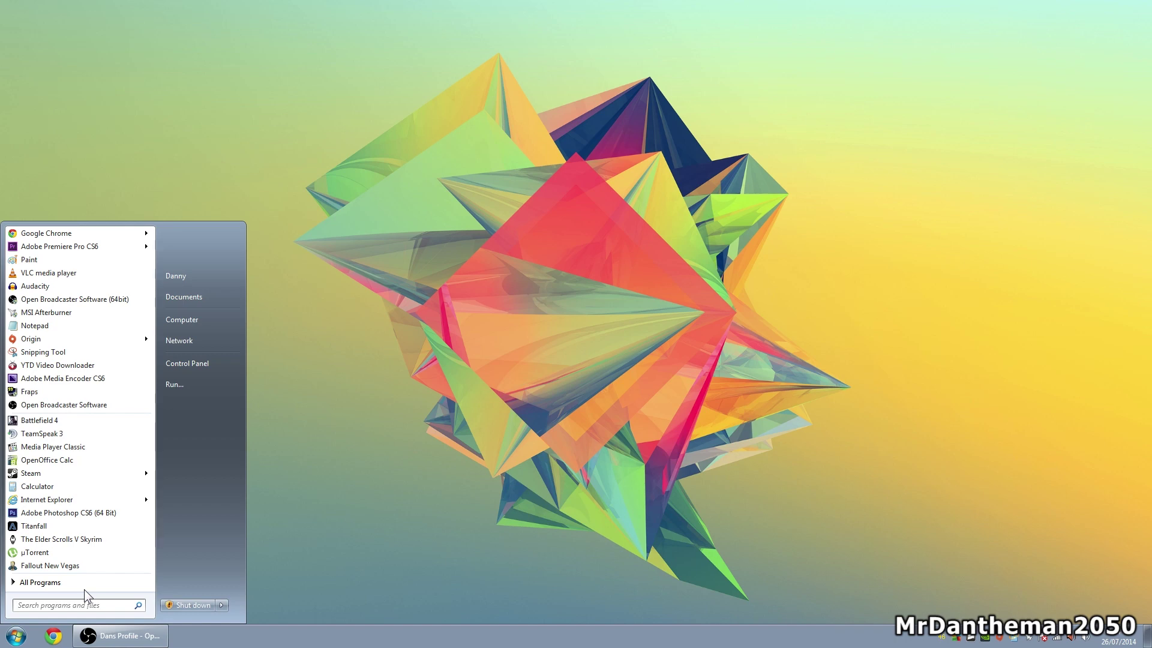
pyautogui.write('regedit')
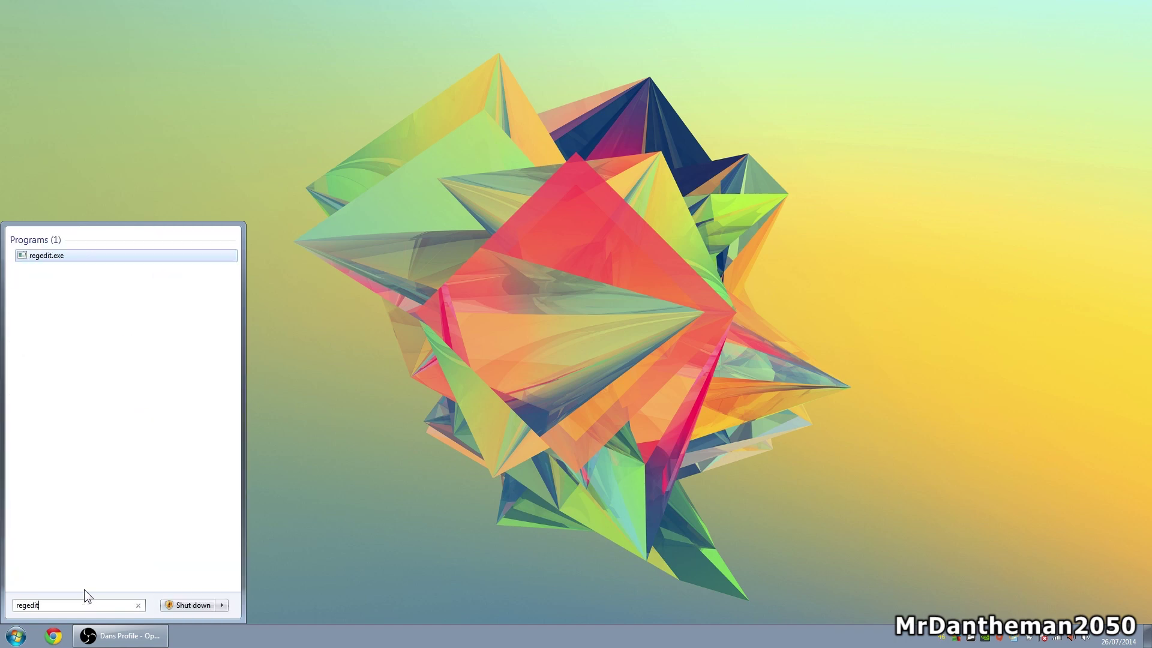
pyautogui.rightClick(39, 258)
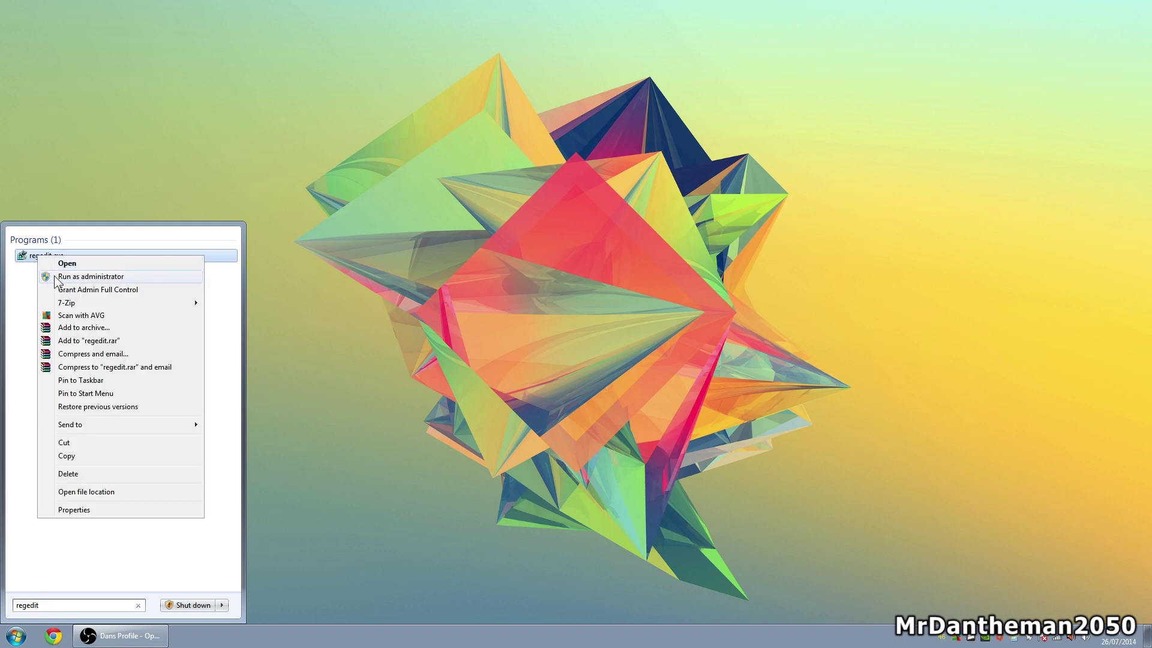
pyautogui.click(90, 276)
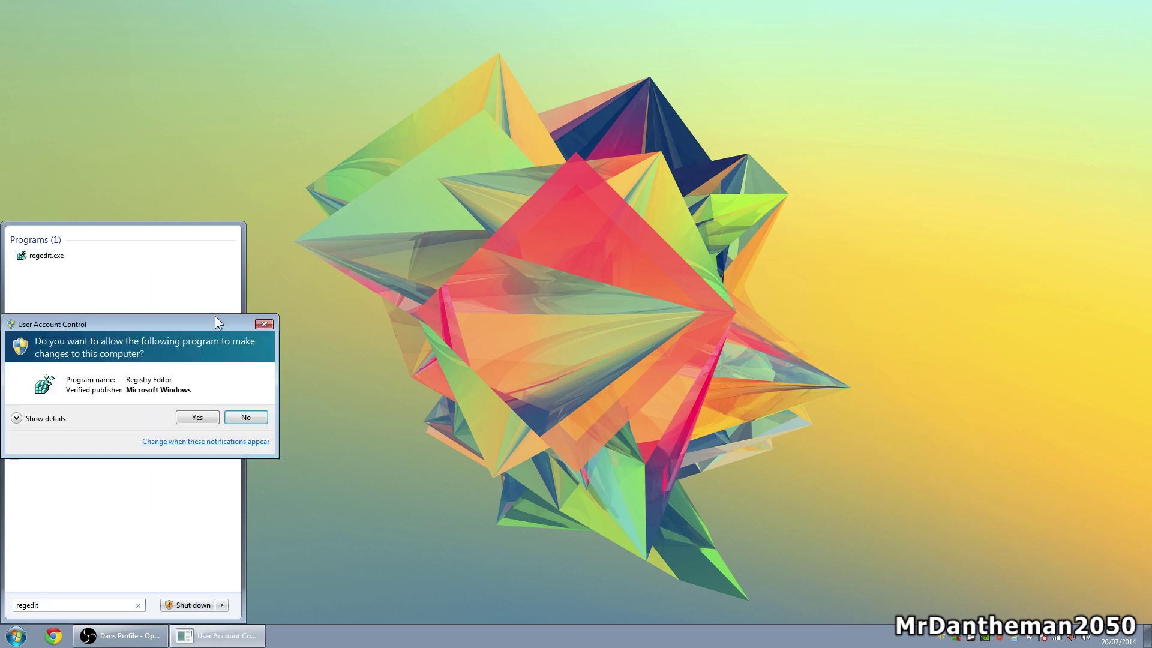
pyautogui.click(197, 418)
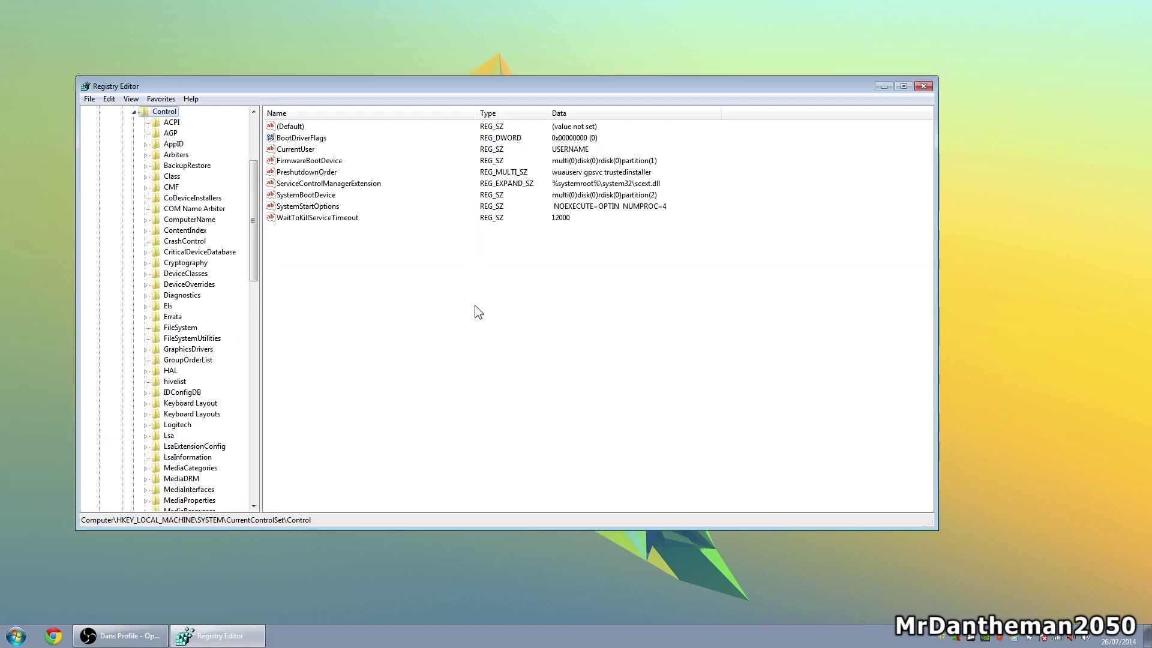
# Step: Go to the registry key HKEY_LOCAL_MACHINE\SYSTEM\CurrentControlSet\Control\FileSystem
pyautogui.moveTo(349, 96); pyautogui.dragTo(358, 96)
pyautogui.click(143, 113)
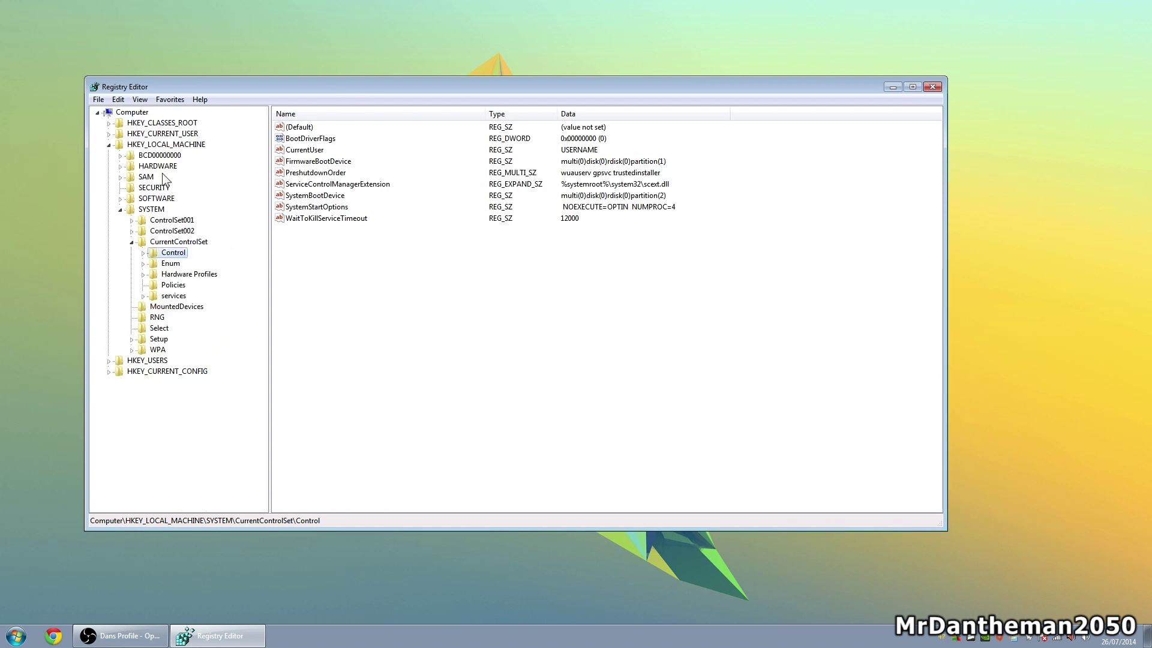
pyautogui.click(109, 145)
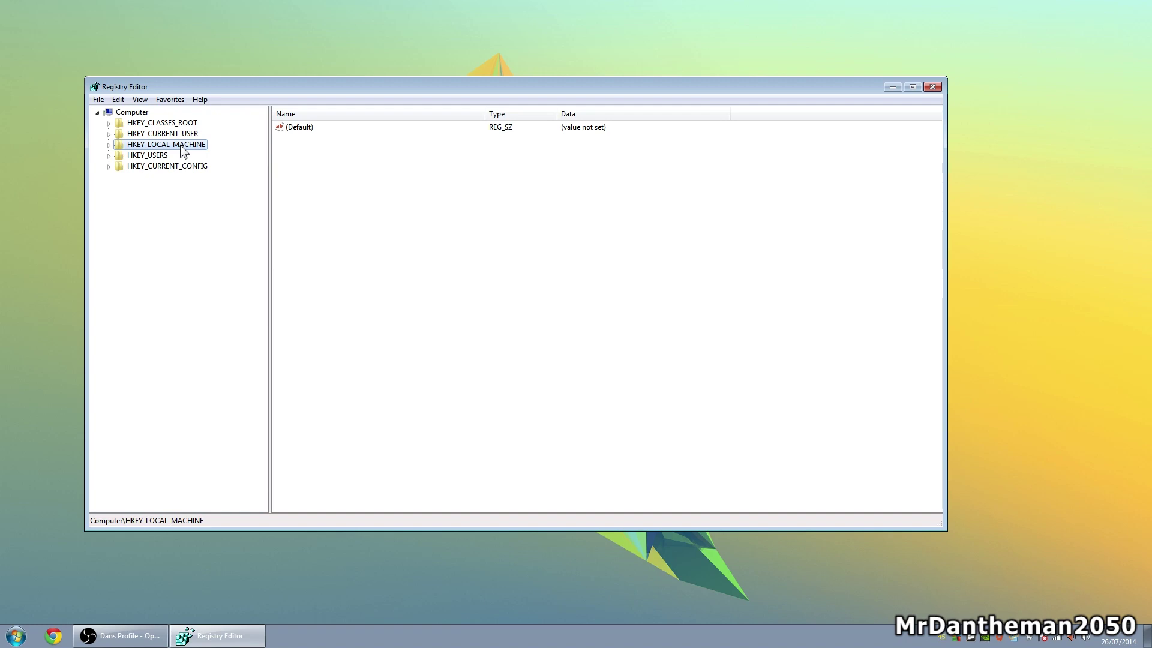
pyautogui.click(108, 145)
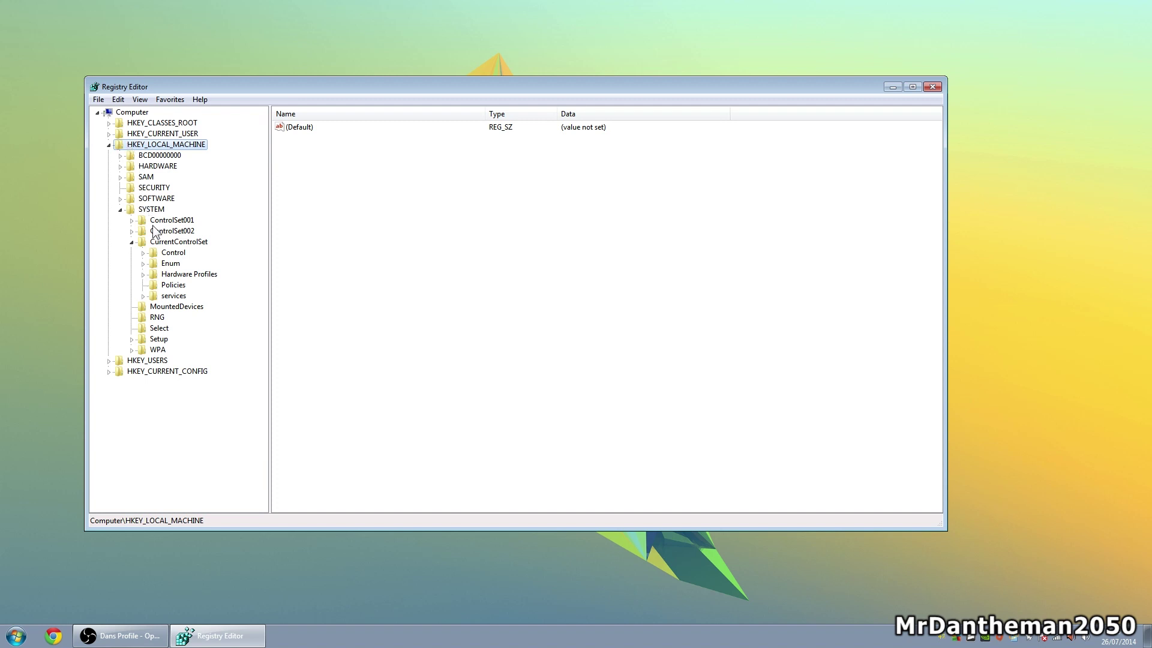
pyautogui.click(170, 244)
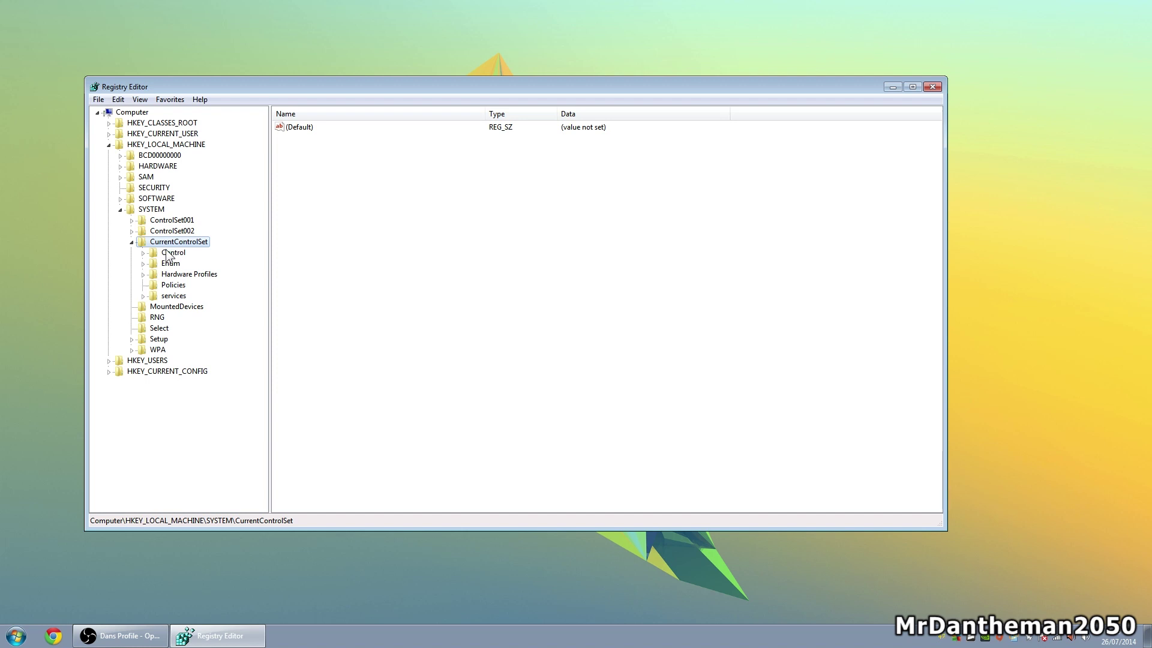
pyautogui.click(170, 254)
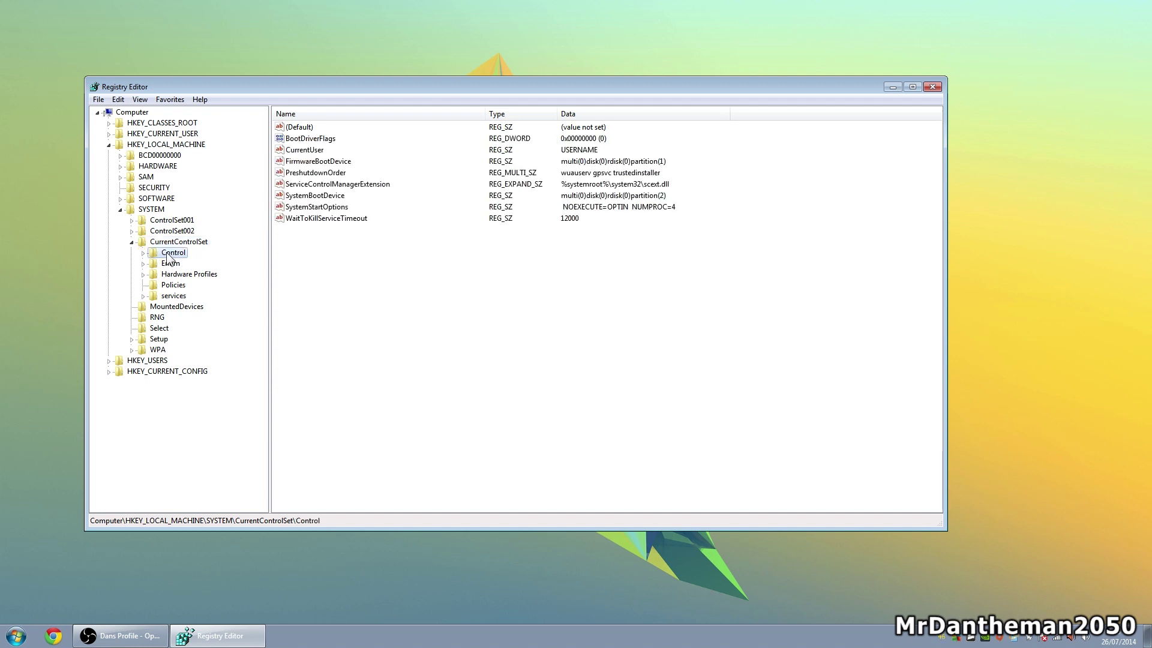
pyautogui.click(143, 254)
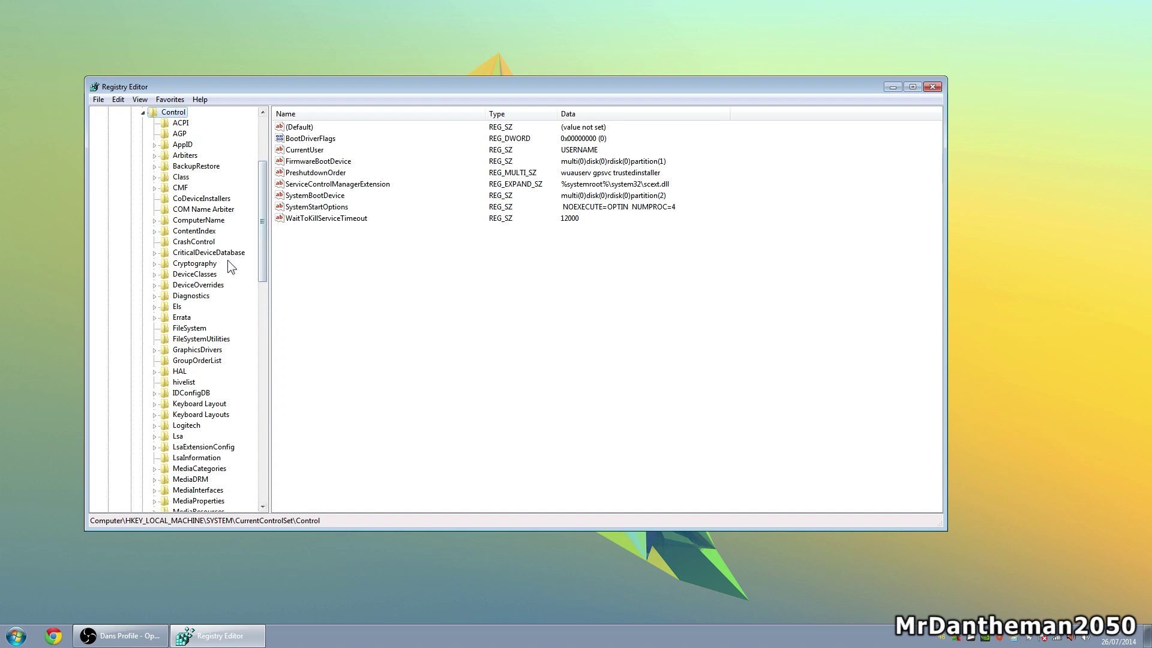
pyautogui.click(192, 329)
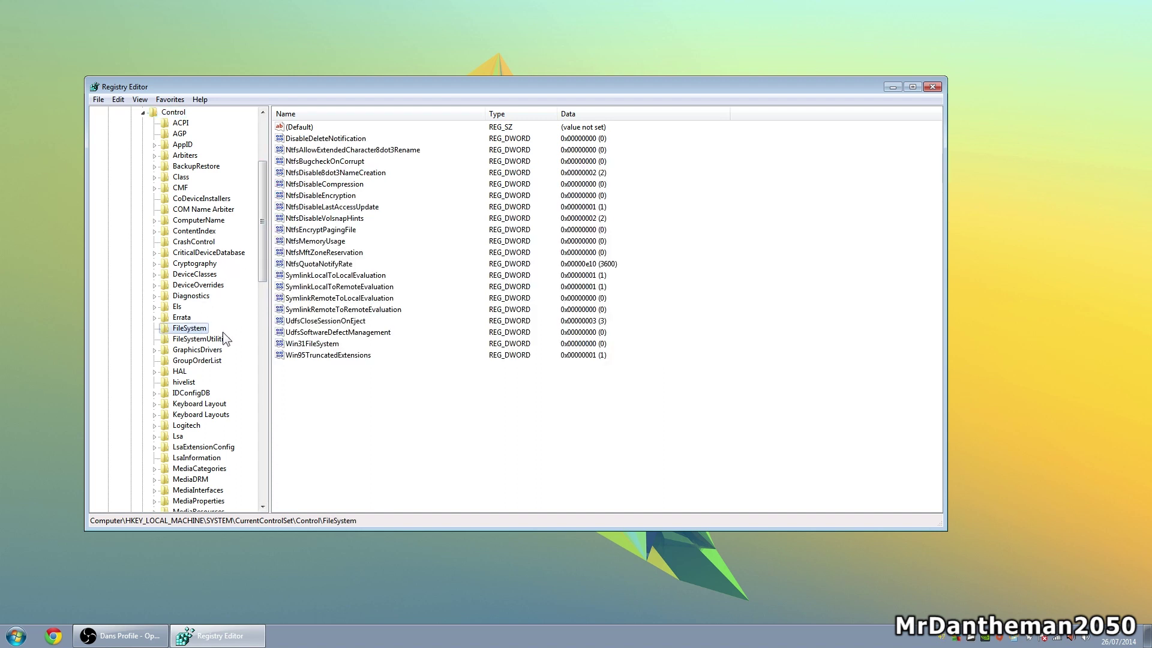
# Step: Open NtfsDisableLastAccessUpdate in the FileSystem key for editing and accept 1 as its hexadecimal value data
pyautogui.click(324, 207)
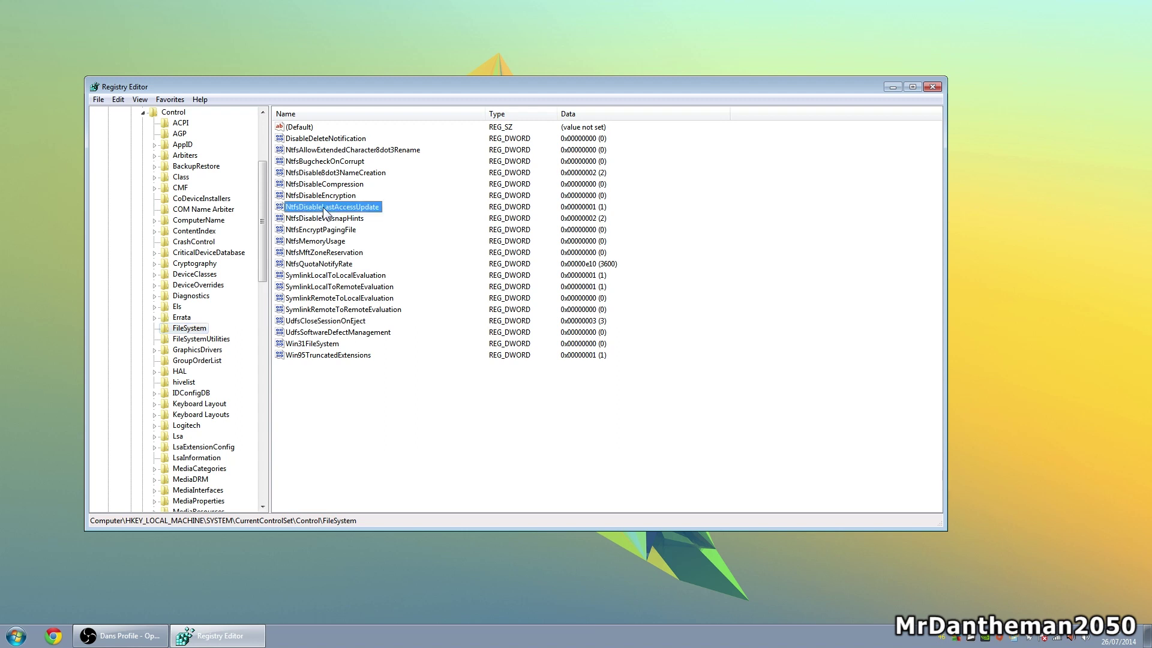
pyautogui.rightClick(323, 208)
pyautogui.click(339, 218)
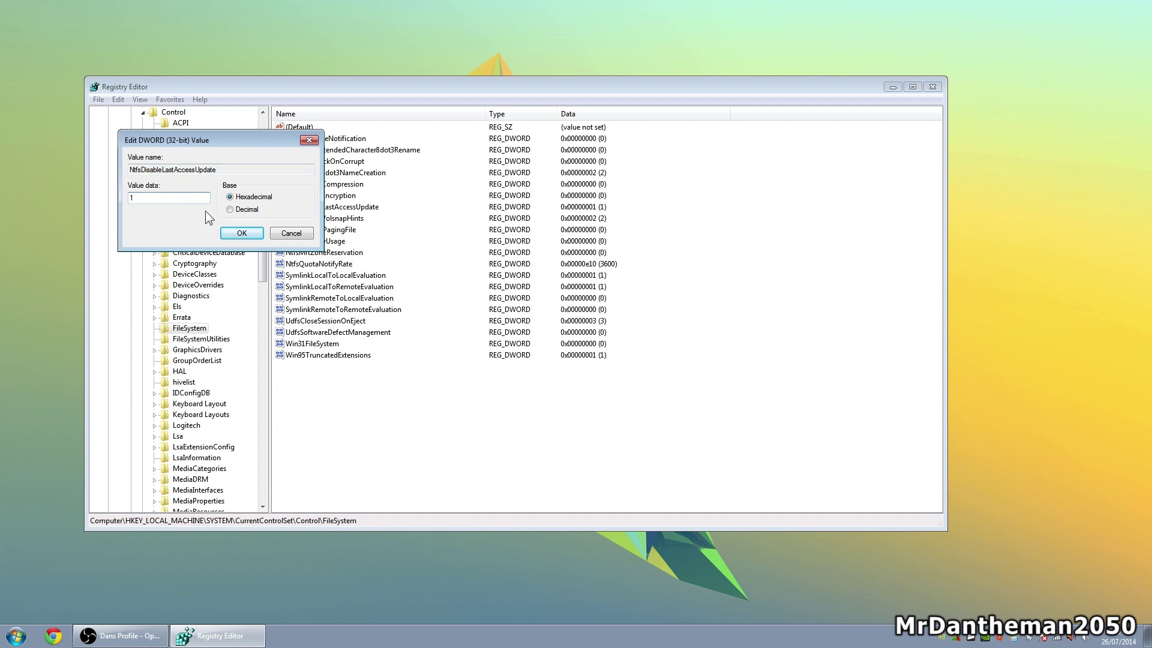
pyautogui.click(242, 234)
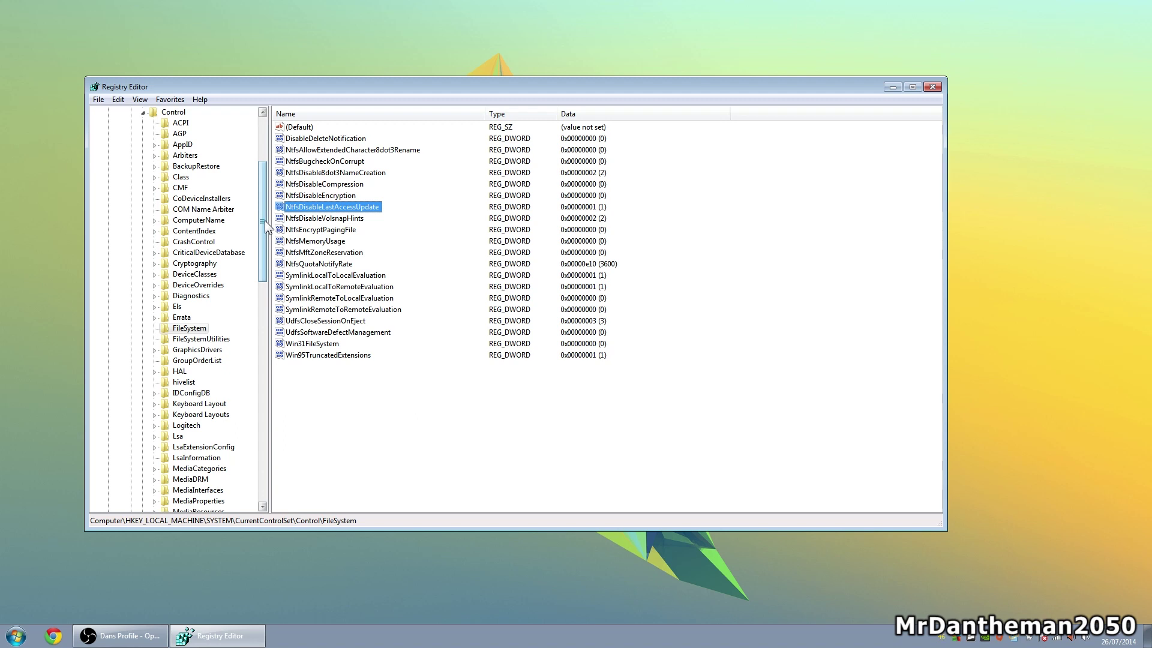
# Step: Set the WaitToKillServiceTimeout string in the CurrentControlSet\Control key to 2000
pyautogui.scroll(2, 262, 228)
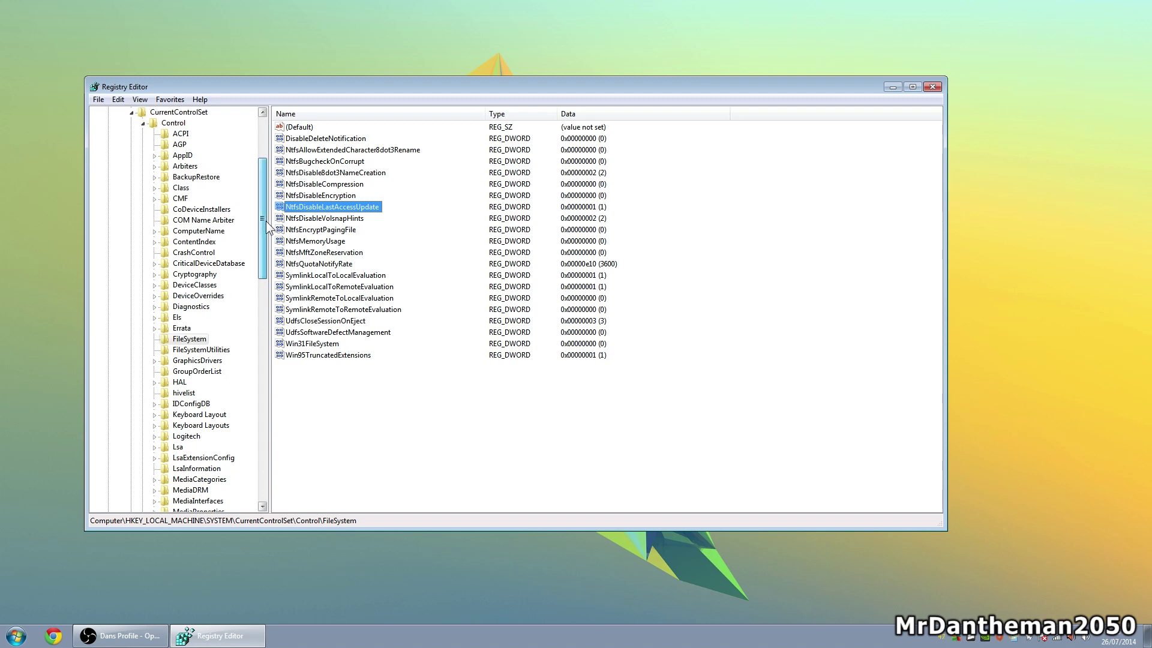
pyautogui.click(173, 179)
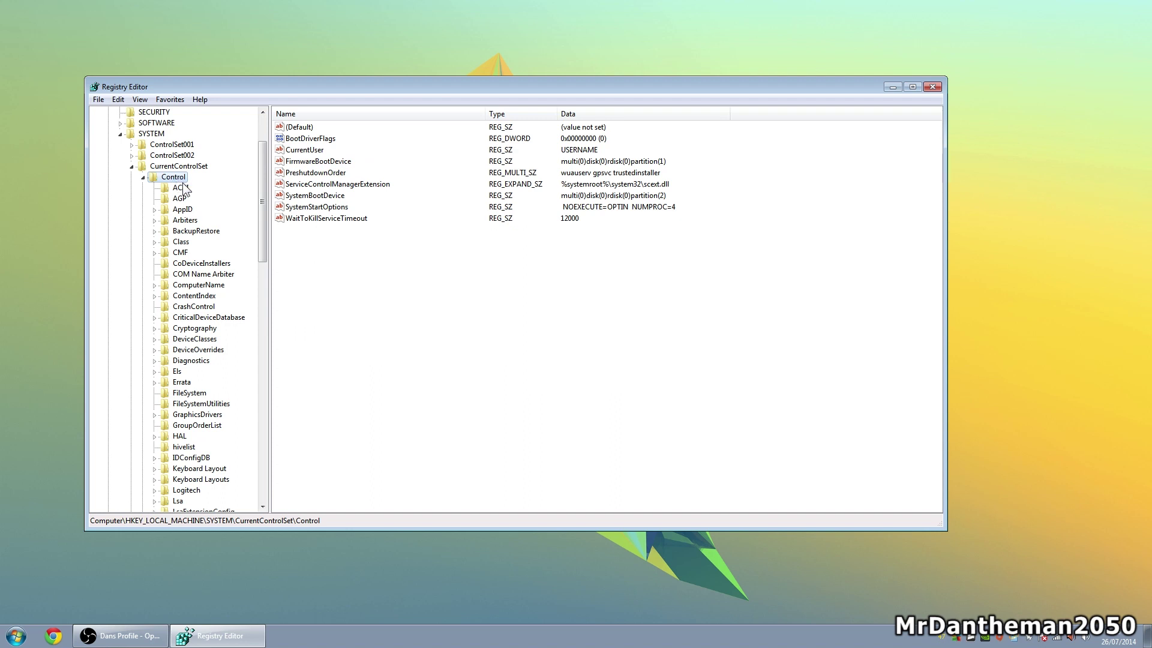
pyautogui.doubleClick(297, 219)
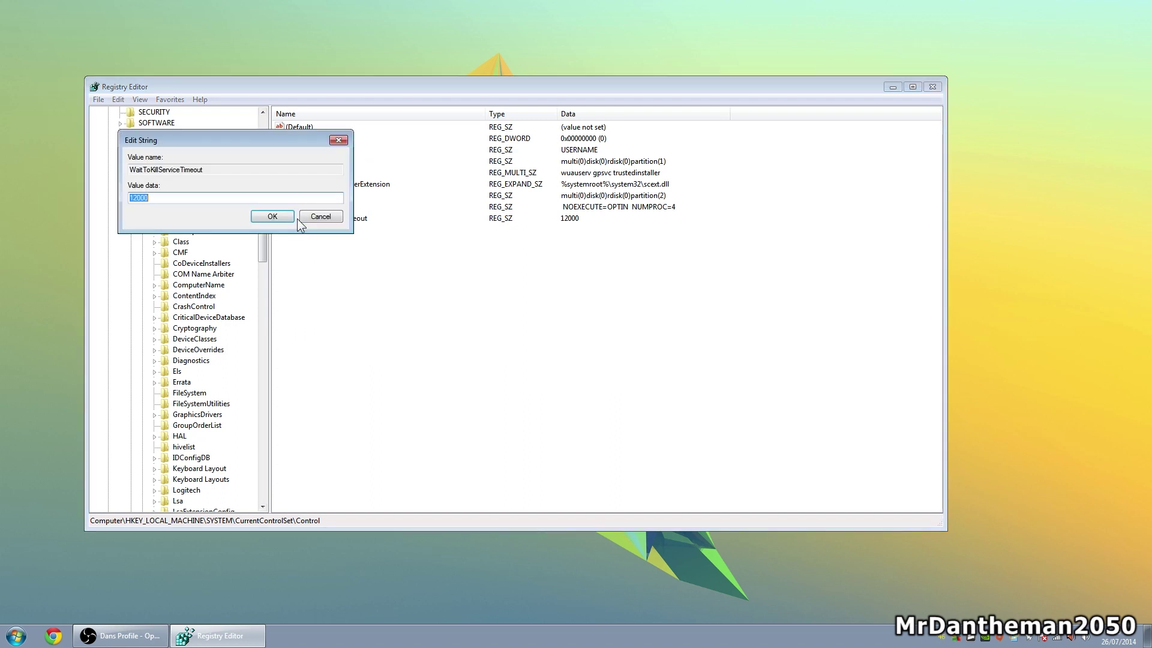
pyautogui.click(211, 200)
pyautogui.press('super')
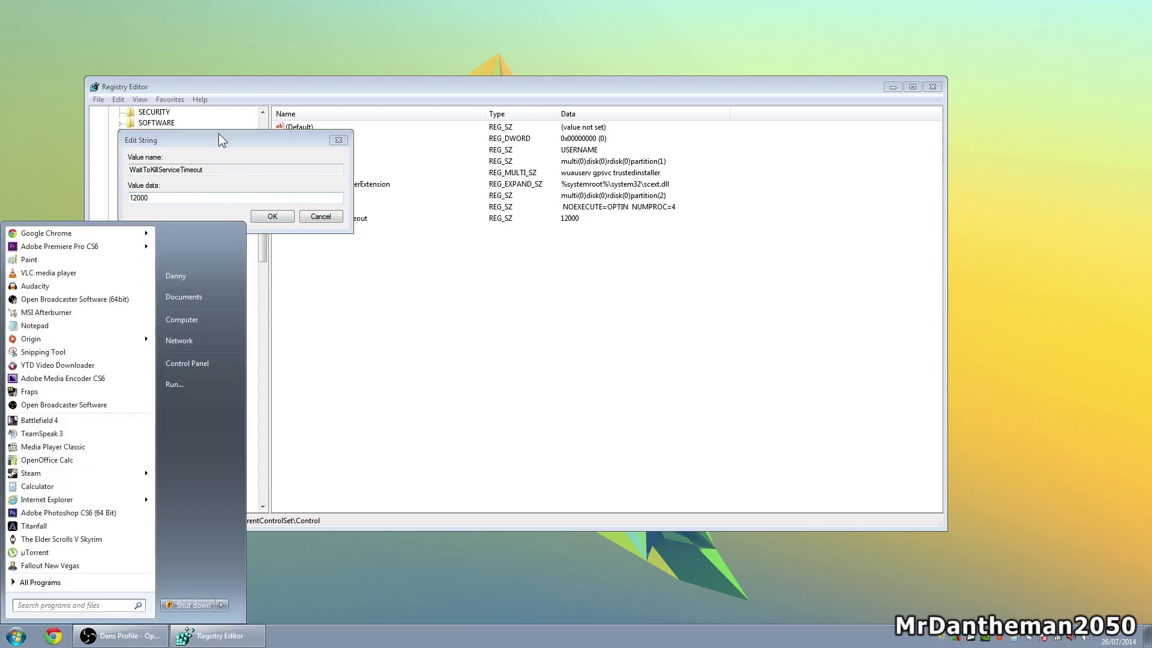
pyautogui.press('super')
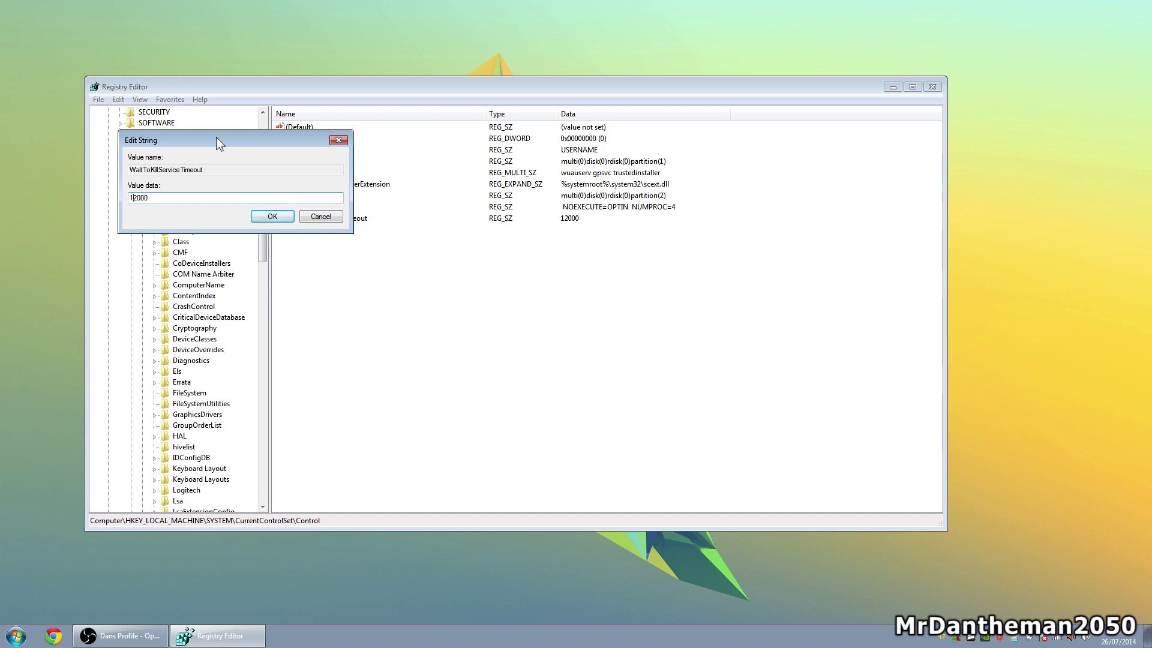
pyautogui.press('BackSpace')
pyautogui.click(271, 218)
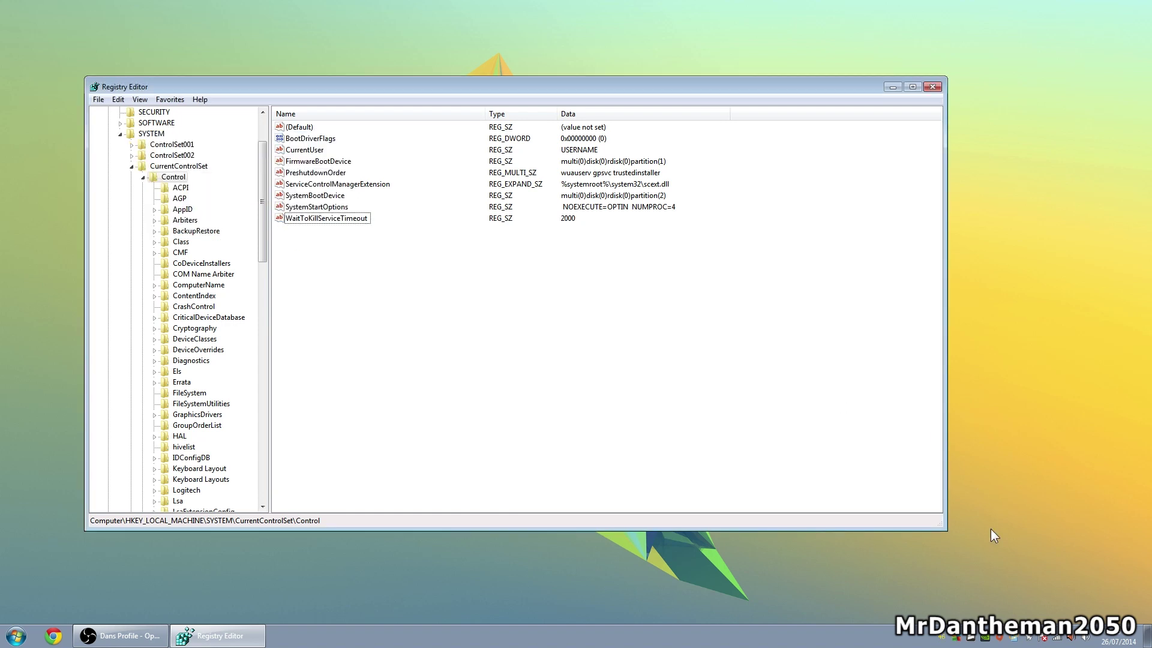
pyautogui.rightClick(997, 639)
pyautogui.click(947, 615)
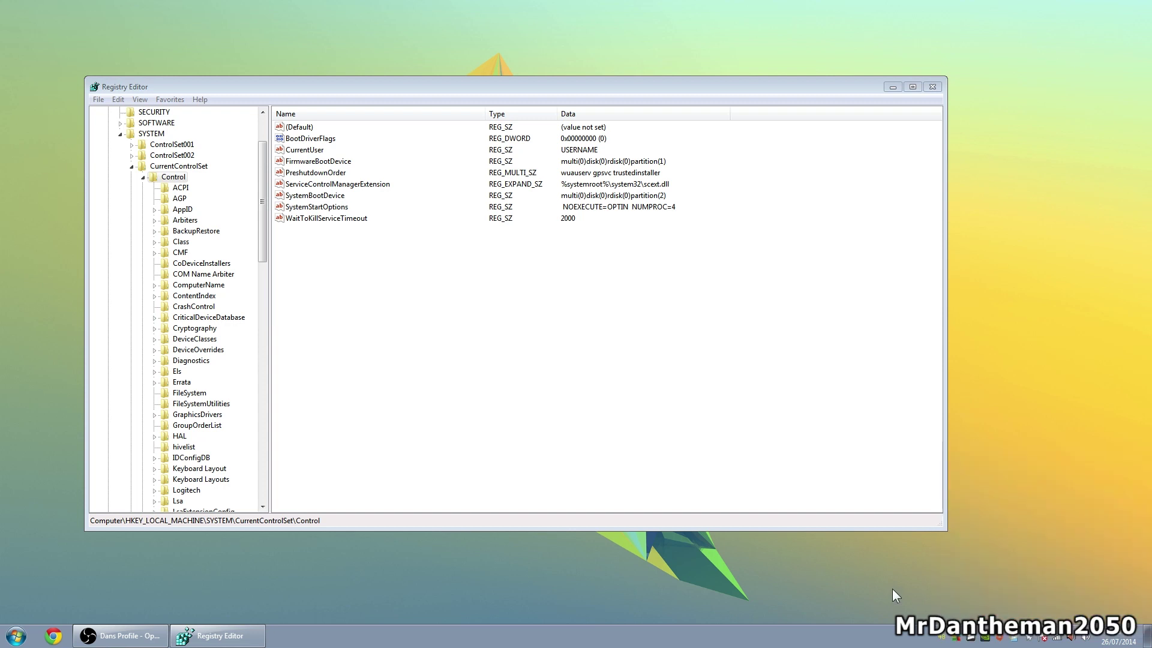
pyautogui.press('super')
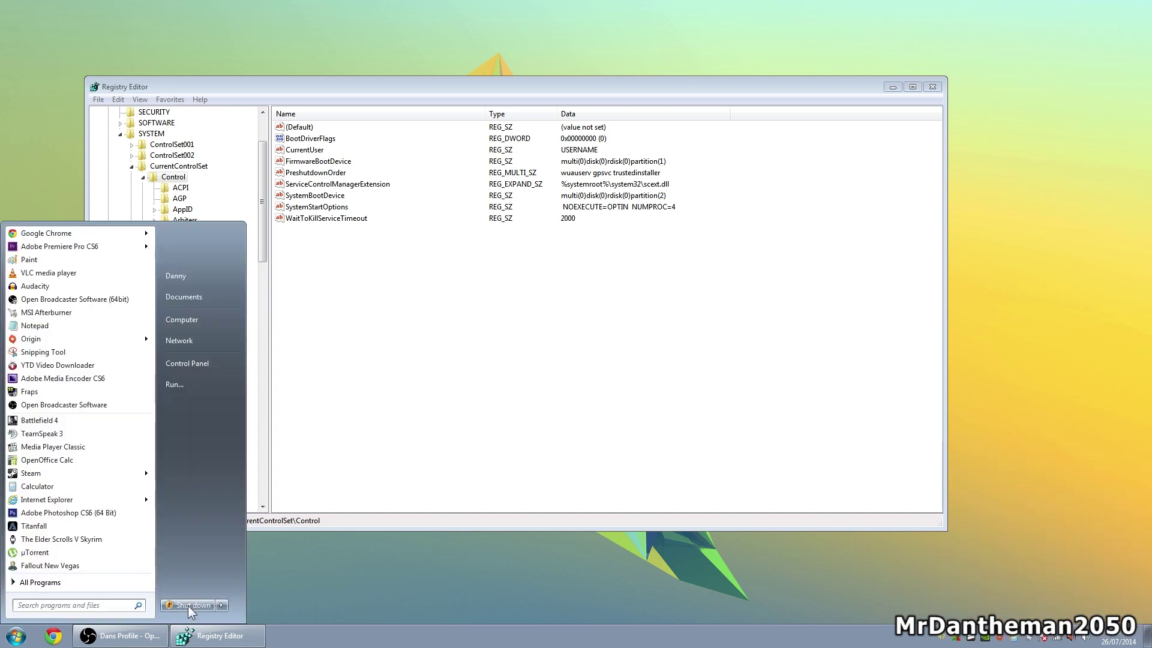
pyautogui.click(330, 451)
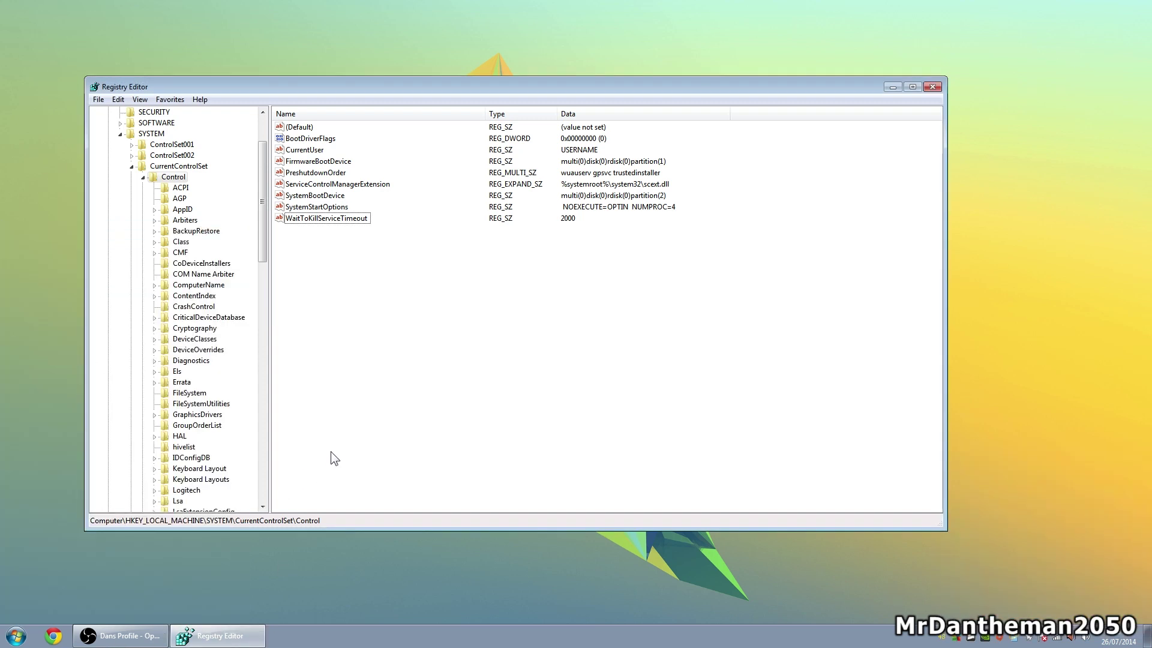
pyautogui.click(306, 218)
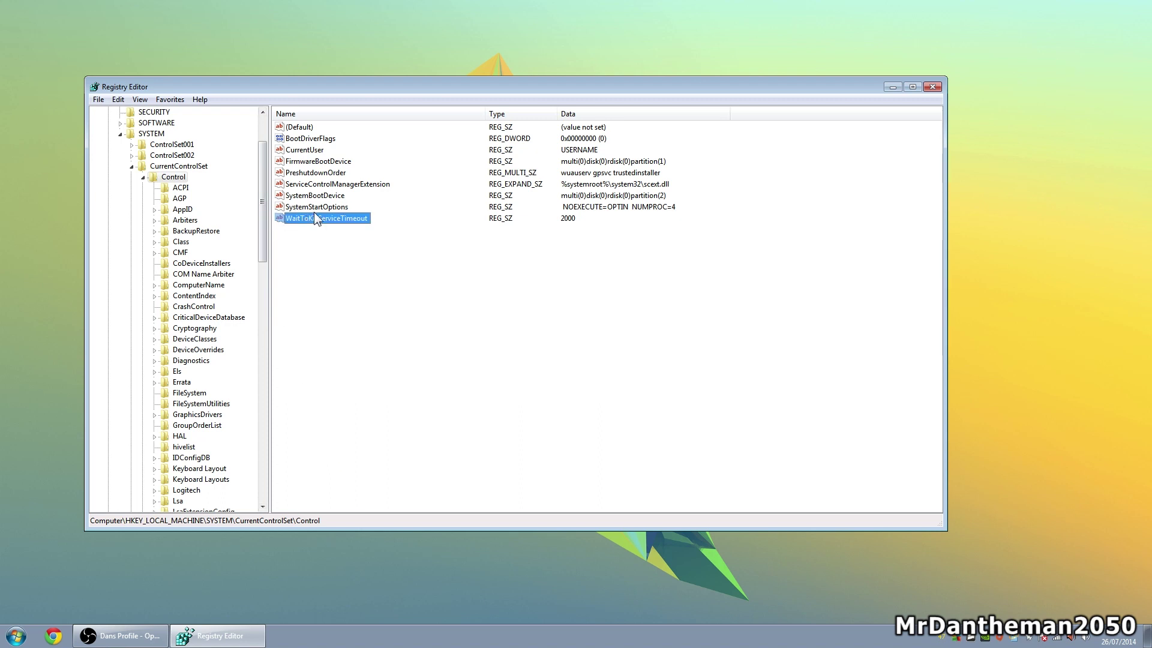
pyautogui.click(514, 279)
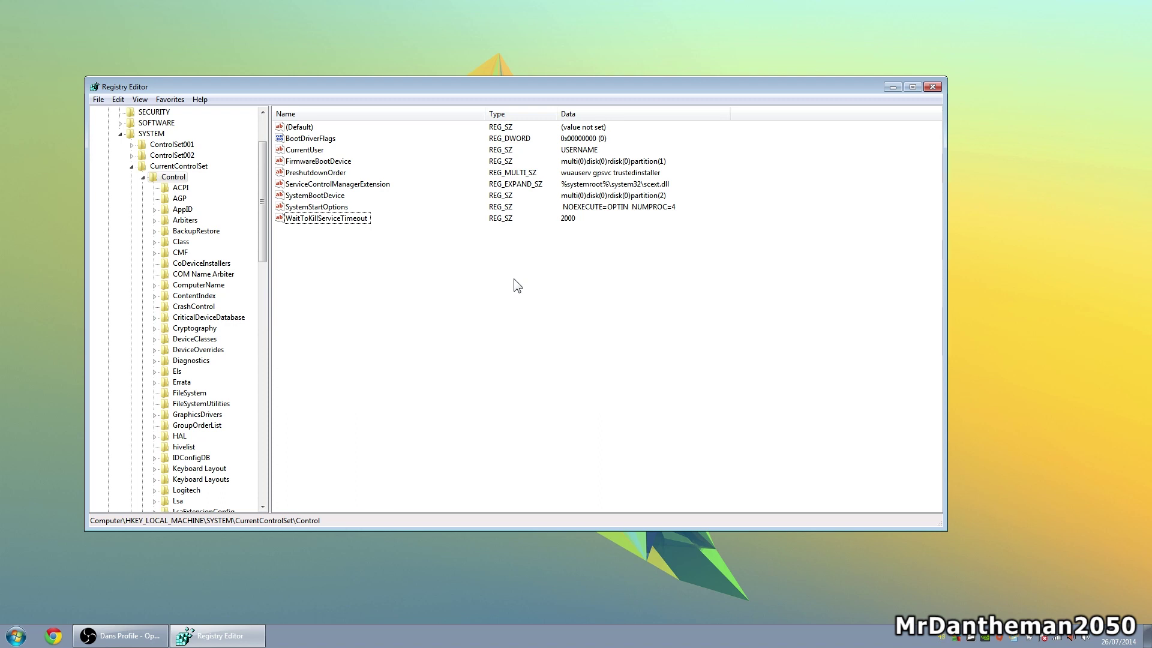
# Step: Browse to the ZZ Prime95 folder on the C: drive, examine the prime95.exe entry and close the window
pyautogui.click(16, 636)
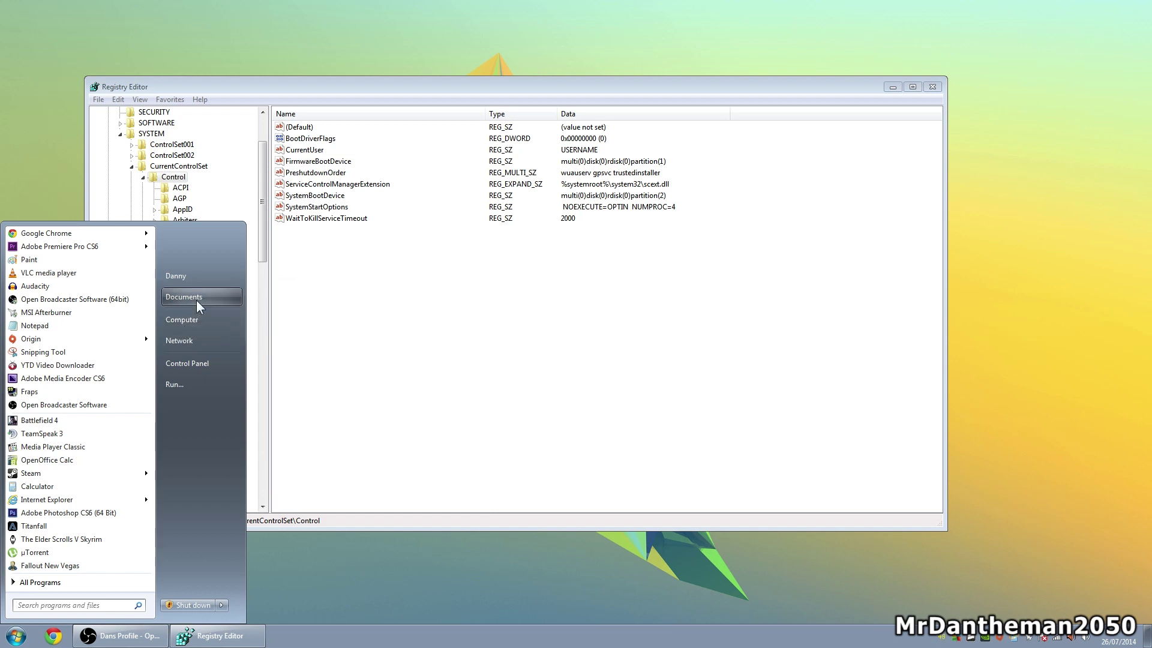
pyautogui.click(190, 323)
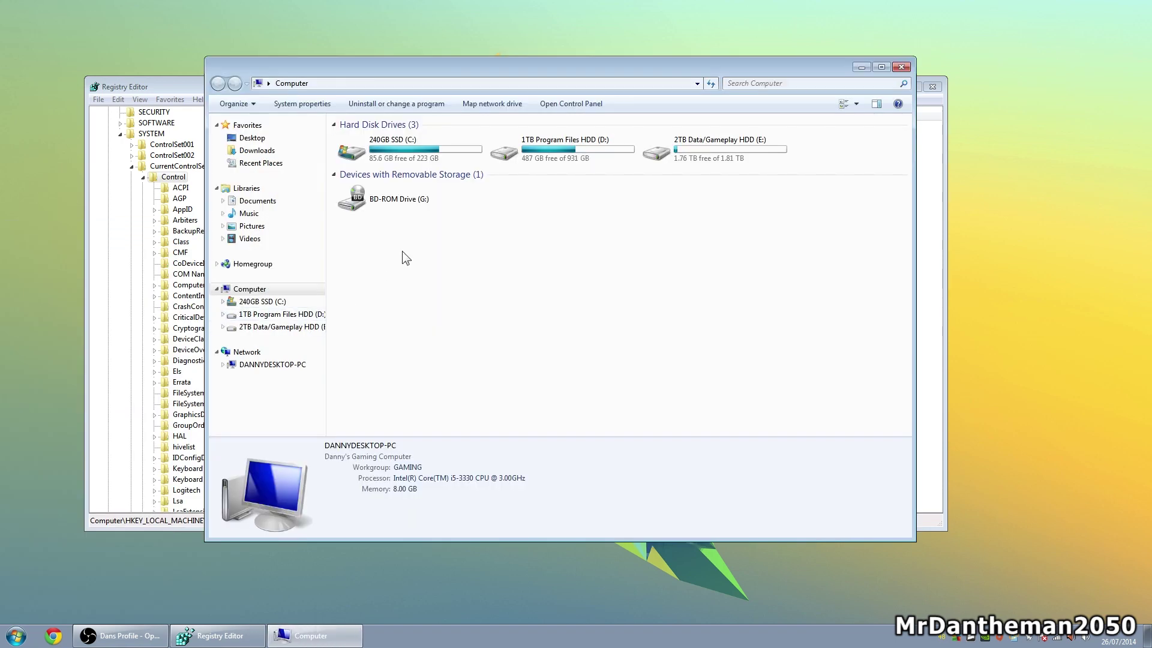
pyautogui.click(414, 149)
pyautogui.doubleClick(415, 150)
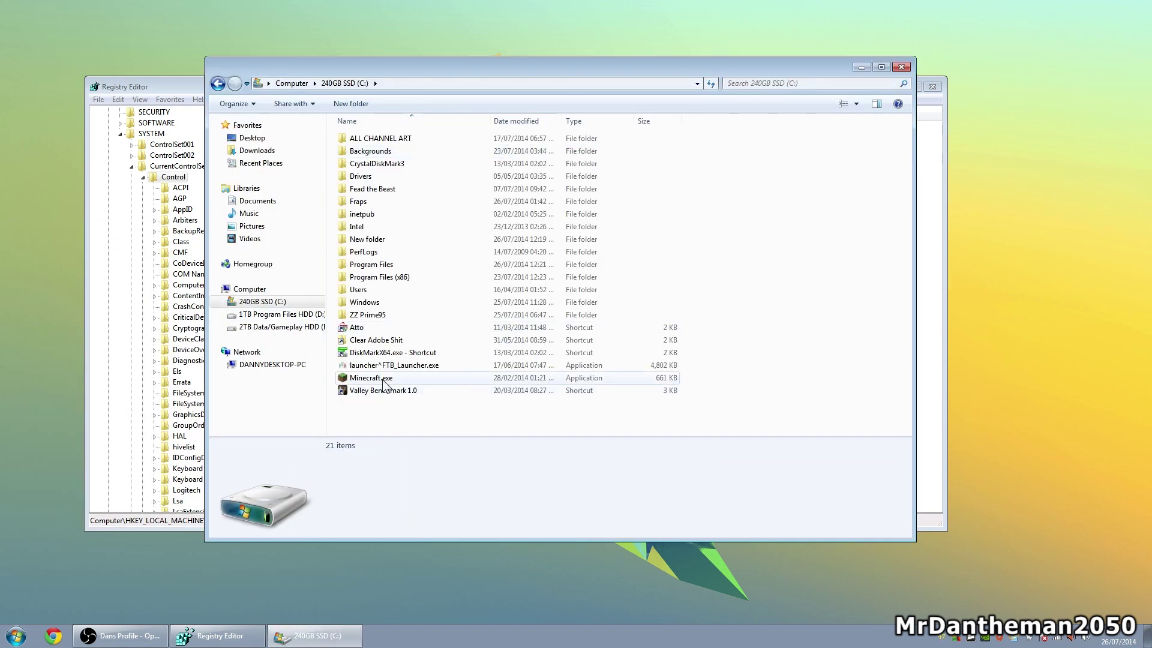
pyautogui.click(402, 318)
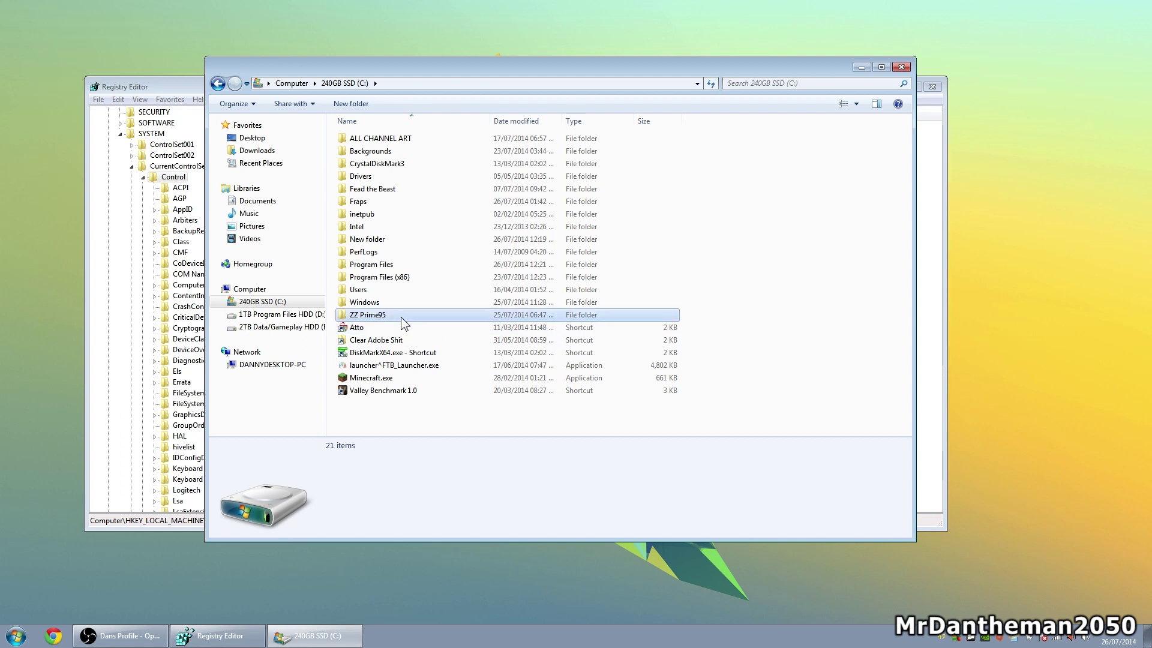
pyautogui.doubleClick(400, 317)
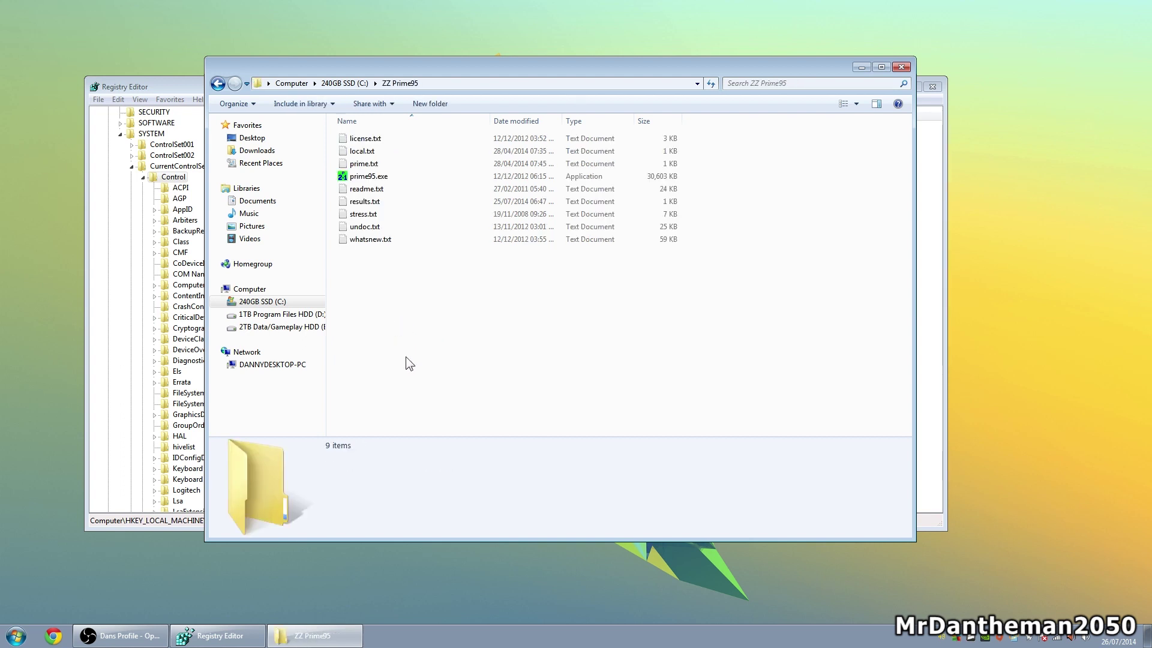
pyautogui.rightClick(382, 178)
pyautogui.click(378, 178)
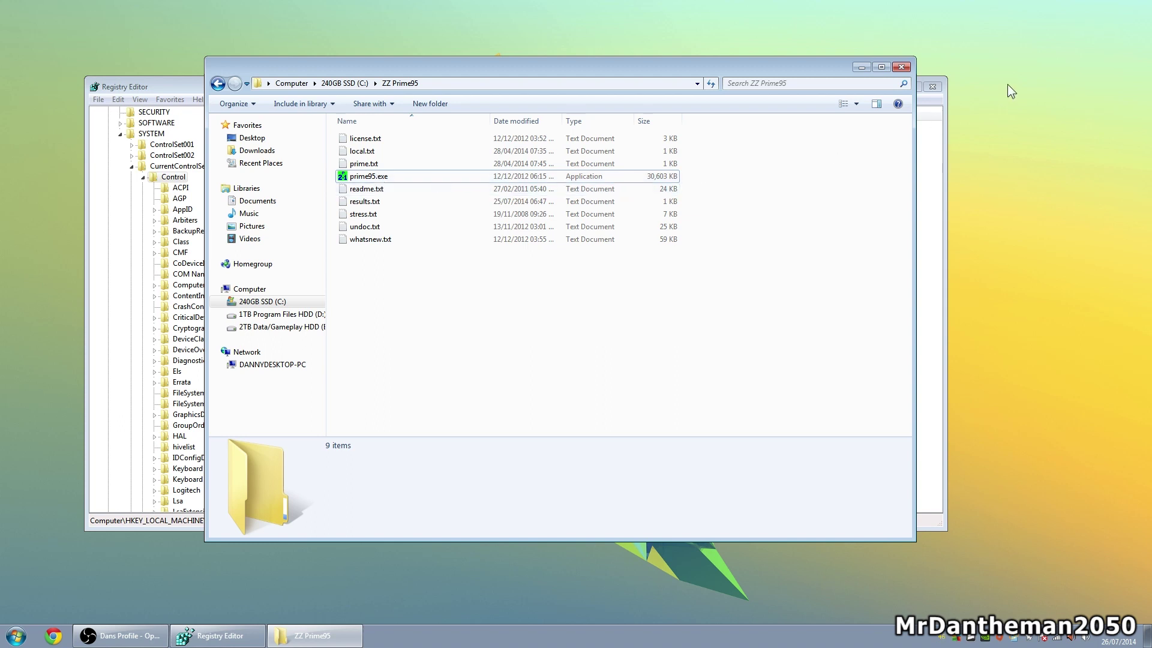
pyautogui.click(901, 66)
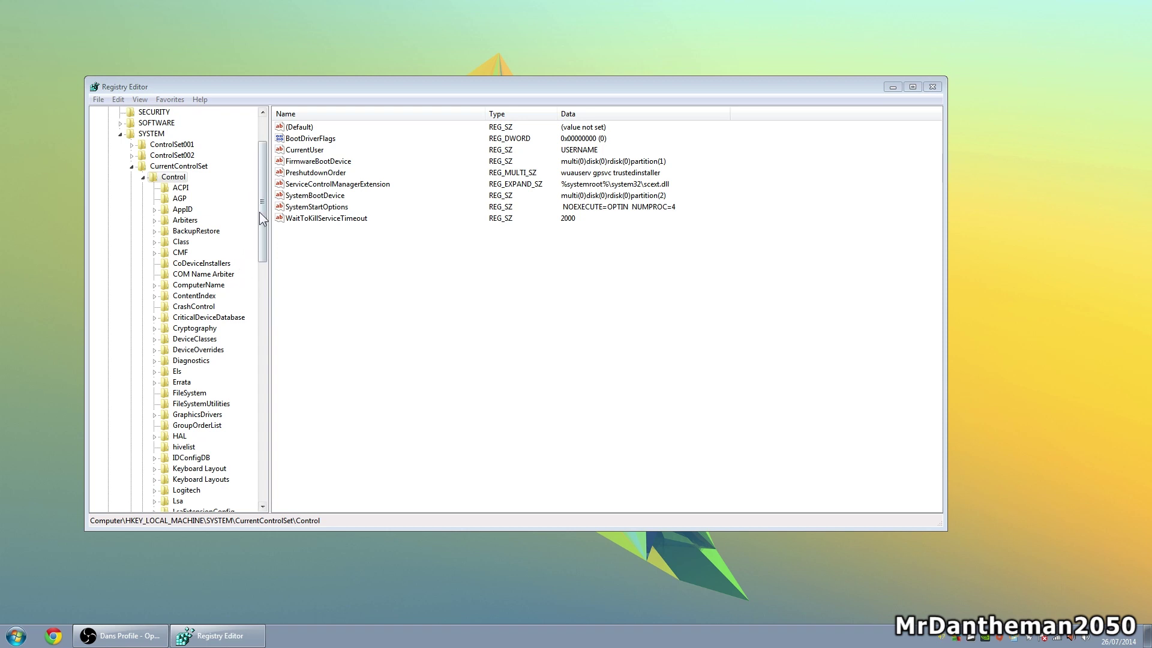
# Step: Collapse HKEY_LOCAL_MACHINE and go to the registry key HKEY_CURRENT_USER\Control Panel\Desktop
pyautogui.moveTo(259, 211); pyautogui.dragTo(256, 152)
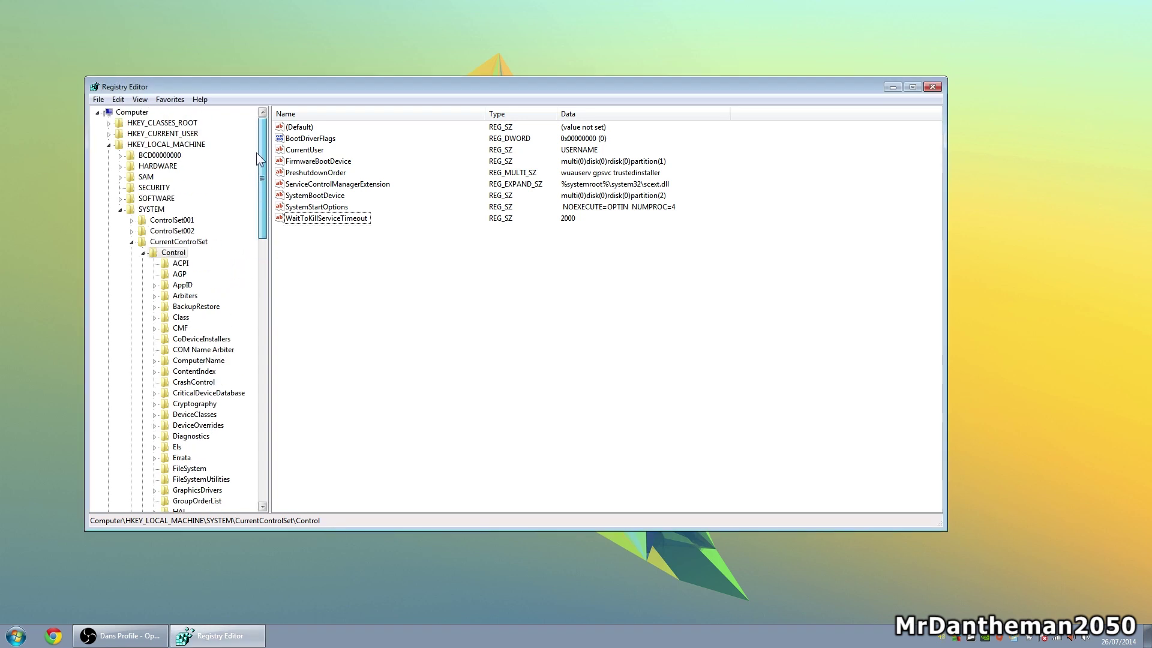
pyautogui.click(109, 145)
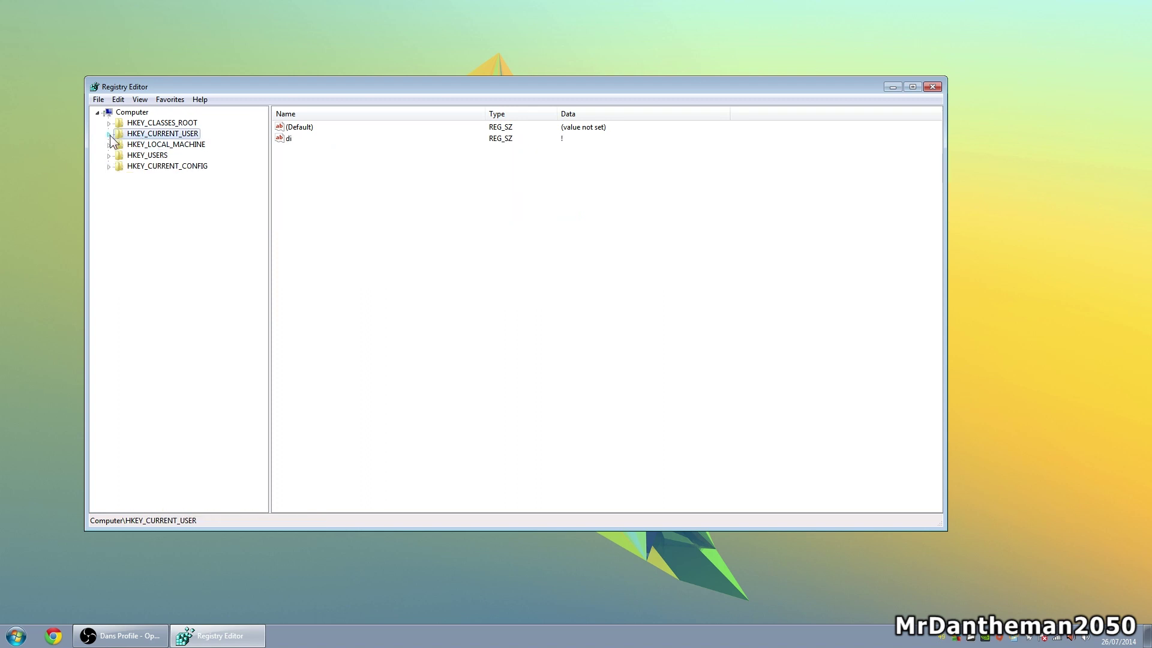
pyautogui.click(109, 134)
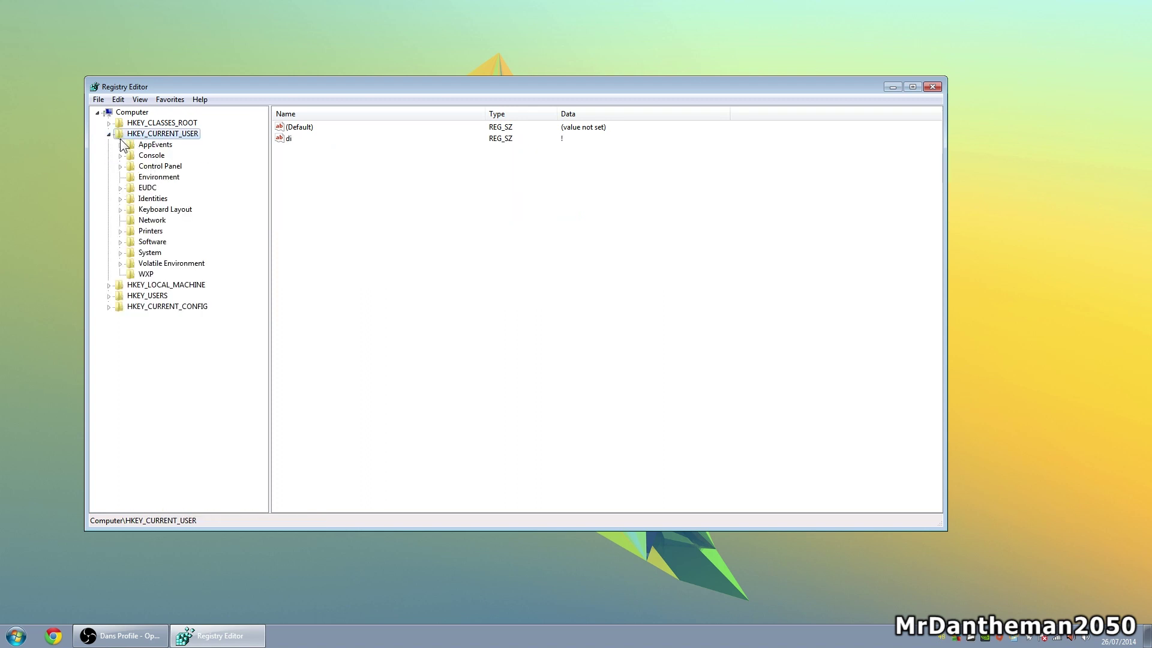
pyautogui.click(120, 167)
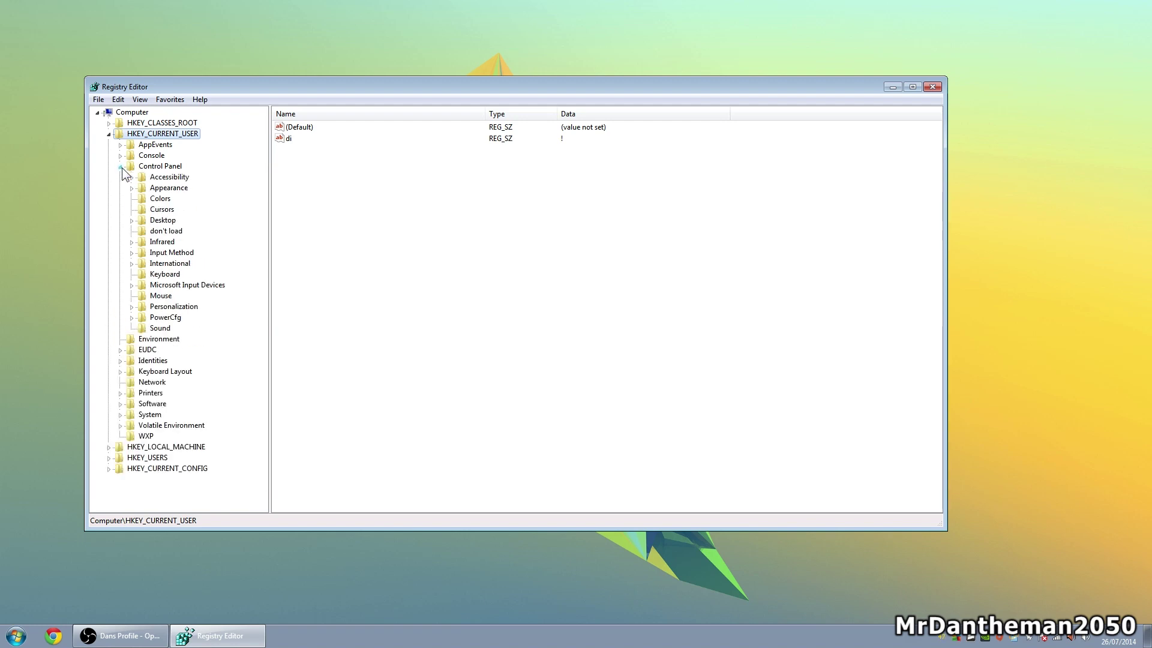
pyautogui.click(158, 222)
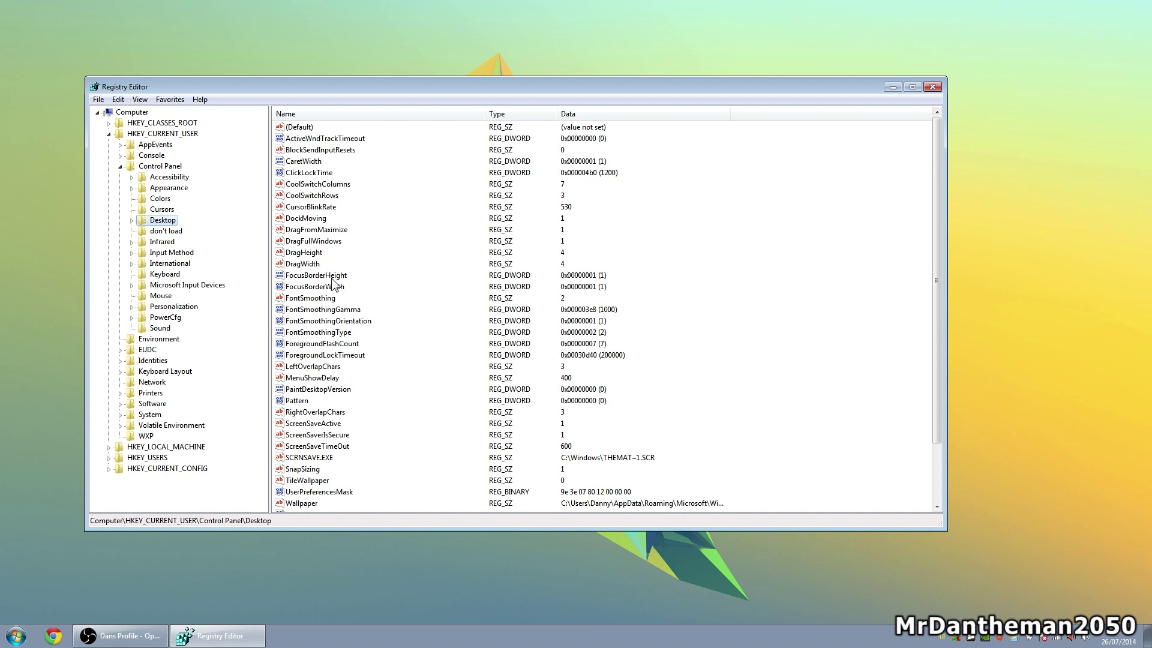
# Step: Set the MenuShowDelay string in the Desktop key to 50 and try out the Start menu
pyautogui.click(331, 312)
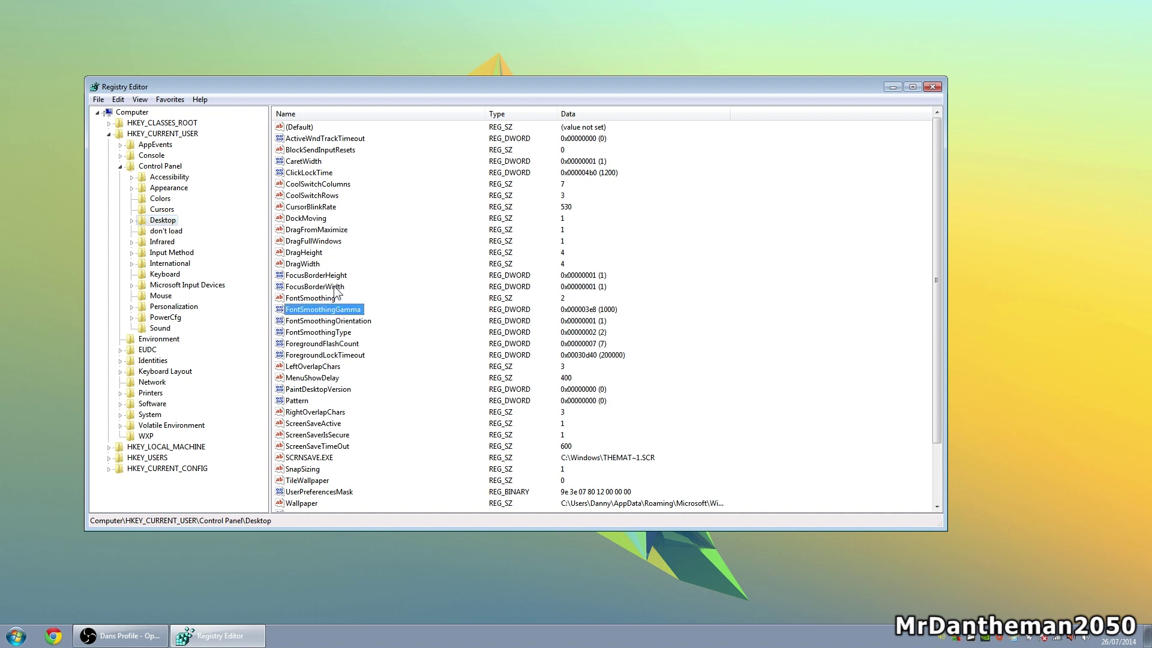
pyautogui.press('m')
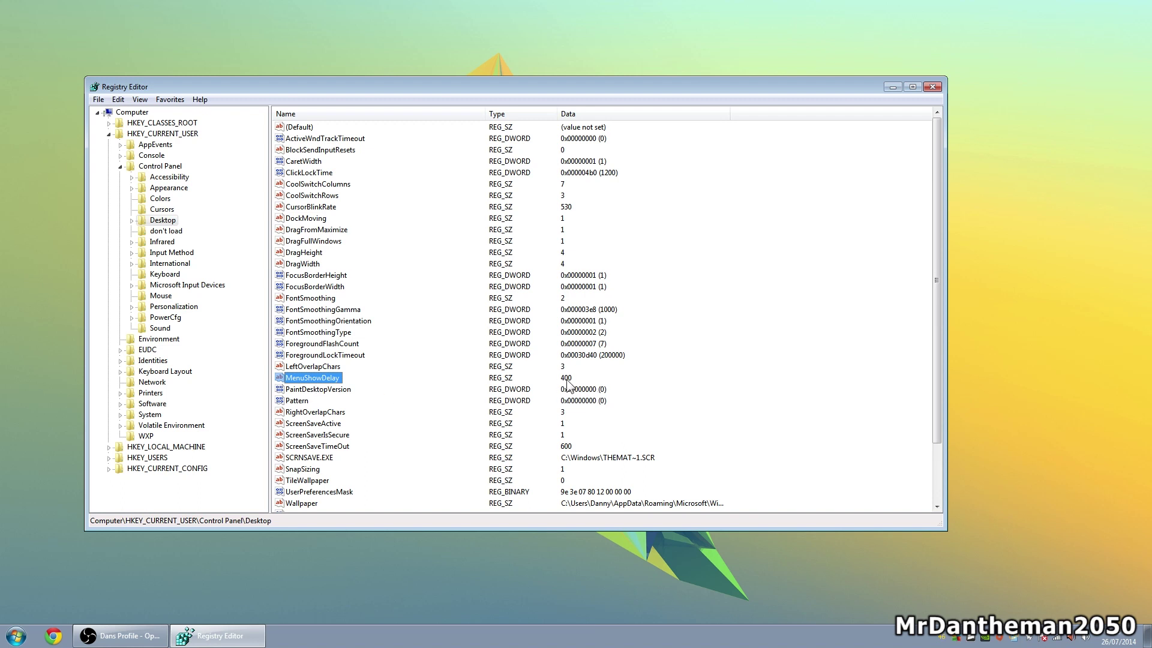
pyautogui.doubleClick(321, 379)
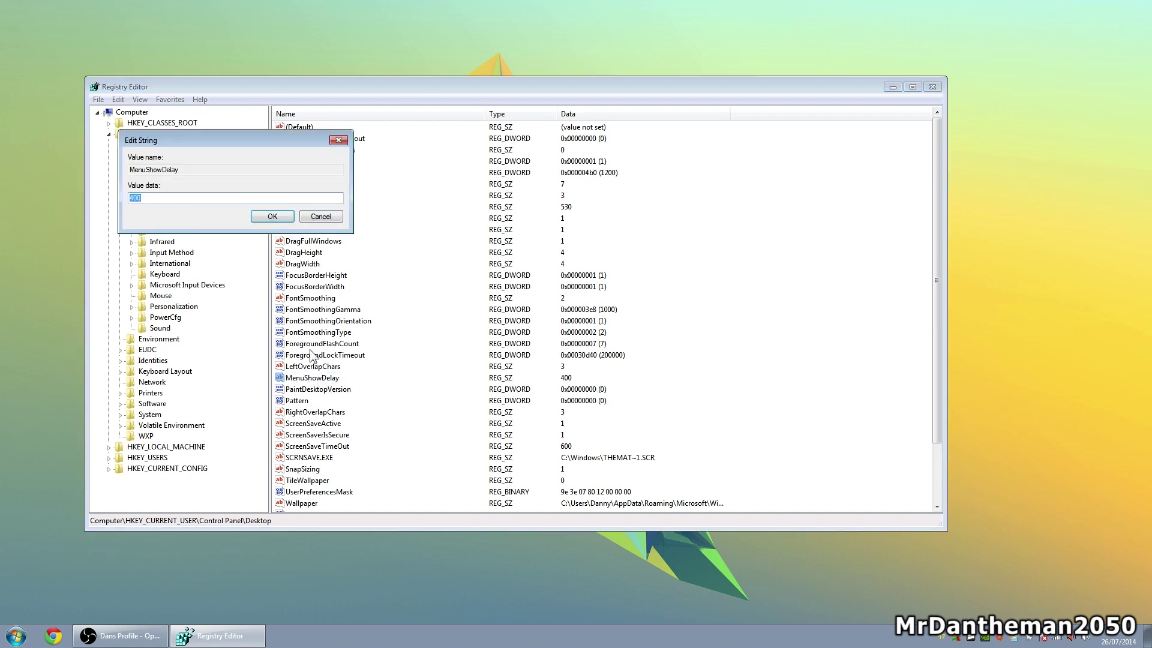
pyautogui.click(136, 198)
pyautogui.press('BackSpace')
pyautogui.press('BackSpace')
pyautogui.press('BackSpace')
pyautogui.write('40')
pyautogui.write('50')
pyautogui.click(271, 218)
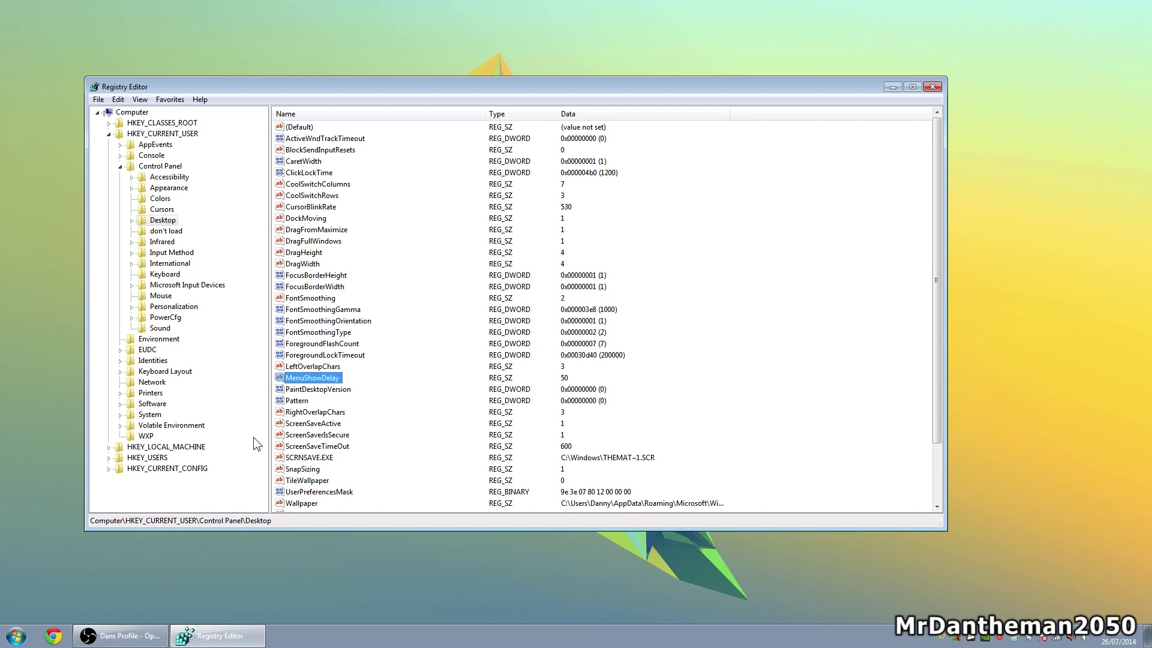
pyautogui.click(16, 635)
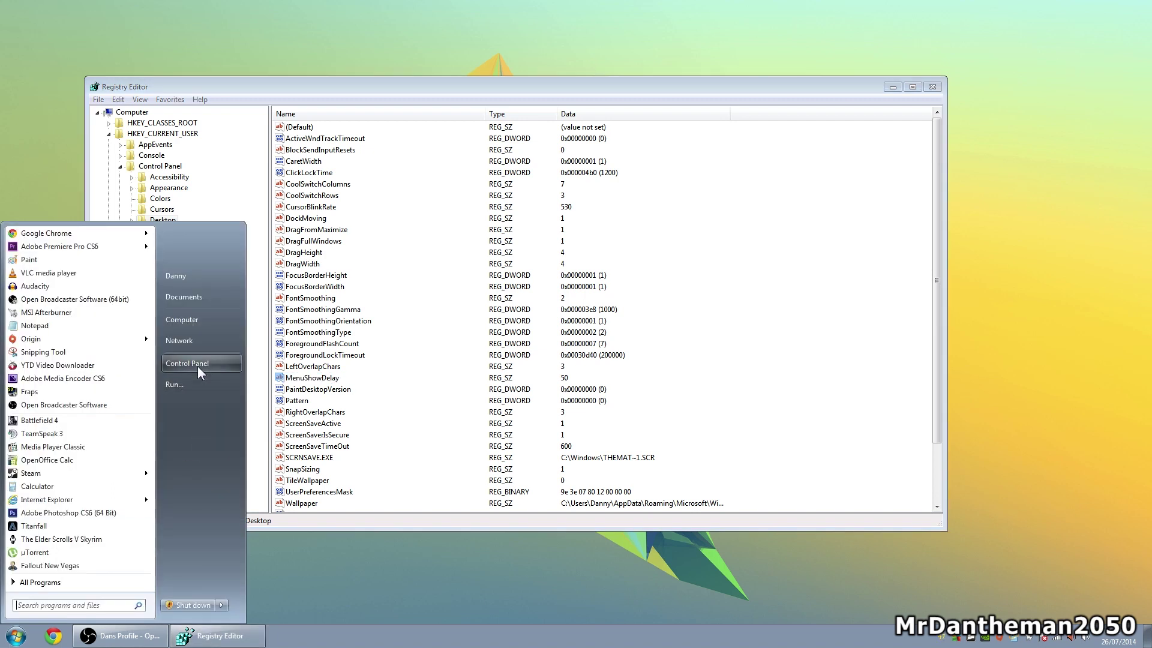
pyautogui.click(754, 322)
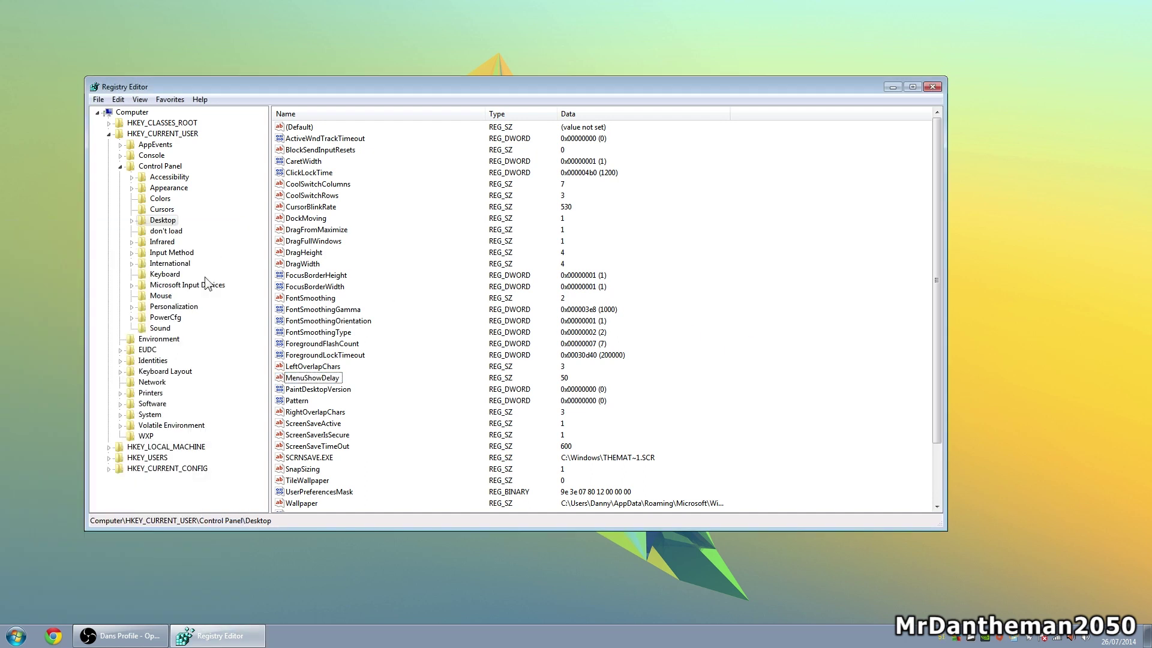
# Step: Set the MenuShowDelay string in the Desktop key to 25 and test how the Start menu opens
pyautogui.doubleClick(317, 379)
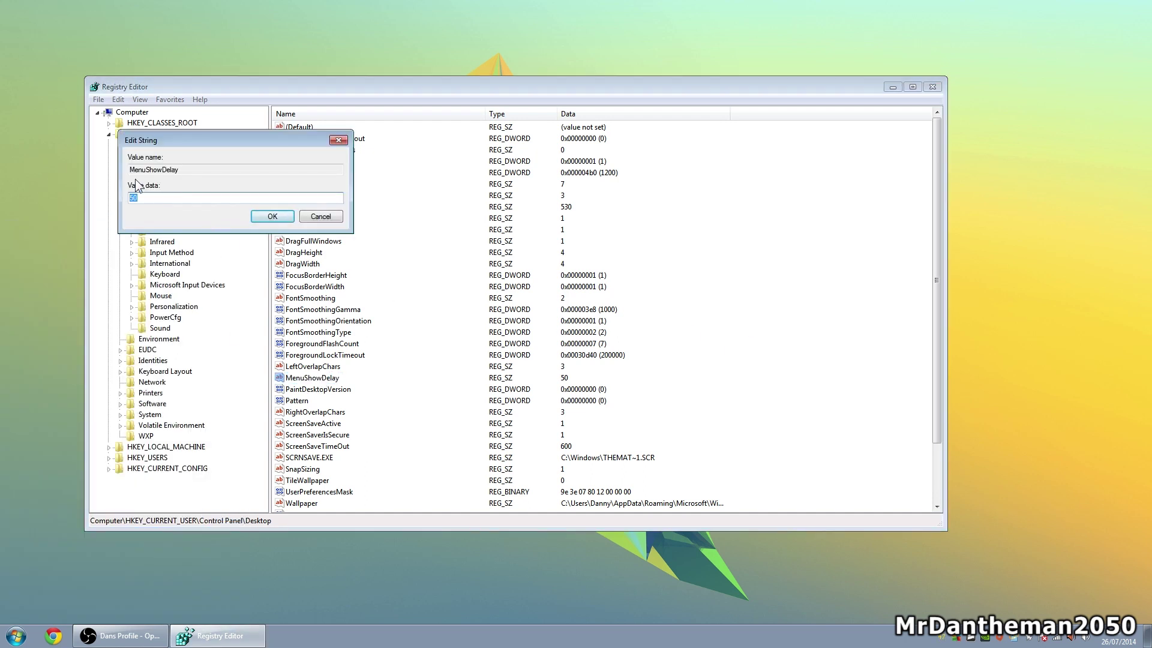
pyautogui.write('25')
pyautogui.click(272, 217)
pyautogui.press('super')
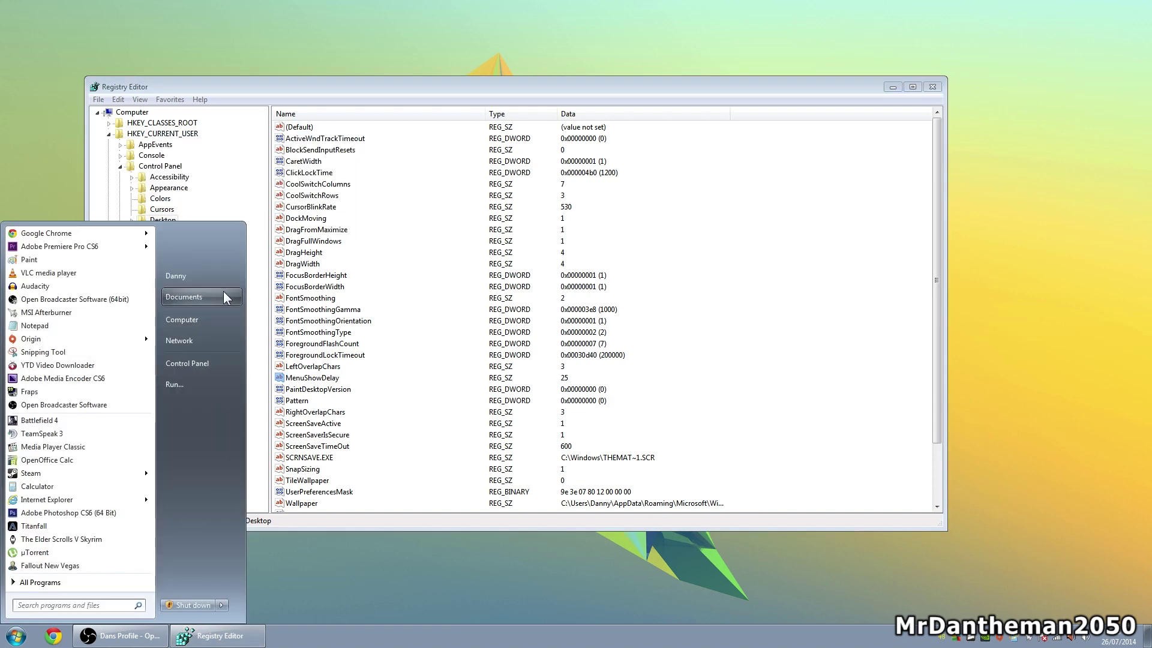
pyautogui.click(345, 262)
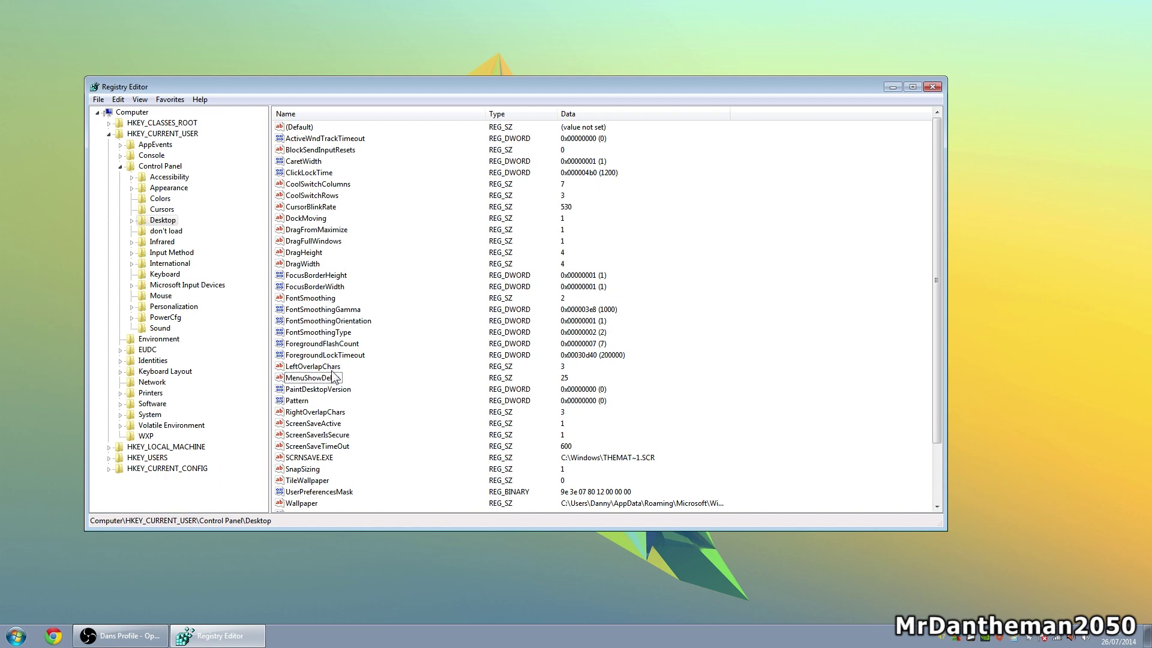
pyautogui.click(333, 377)
pyautogui.press('super')
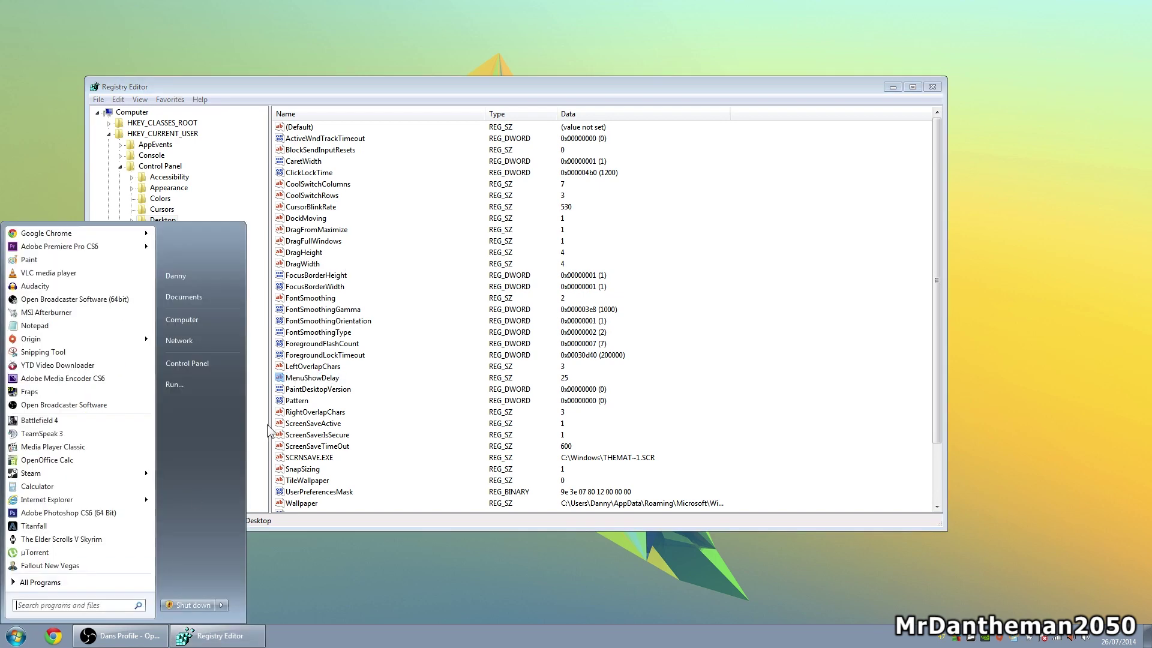
pyautogui.click(319, 380)
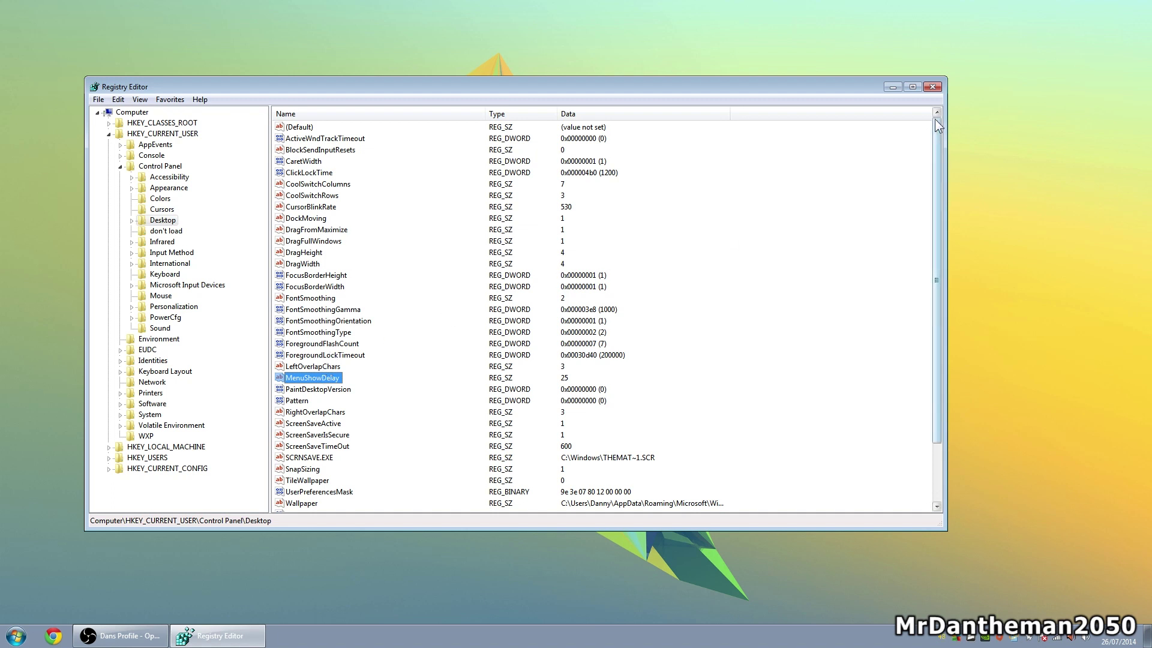
# Step: Close the Registry Editor, search the Start menu for services and open the Services console
pyautogui.click(933, 89)
pyautogui.click(15, 636)
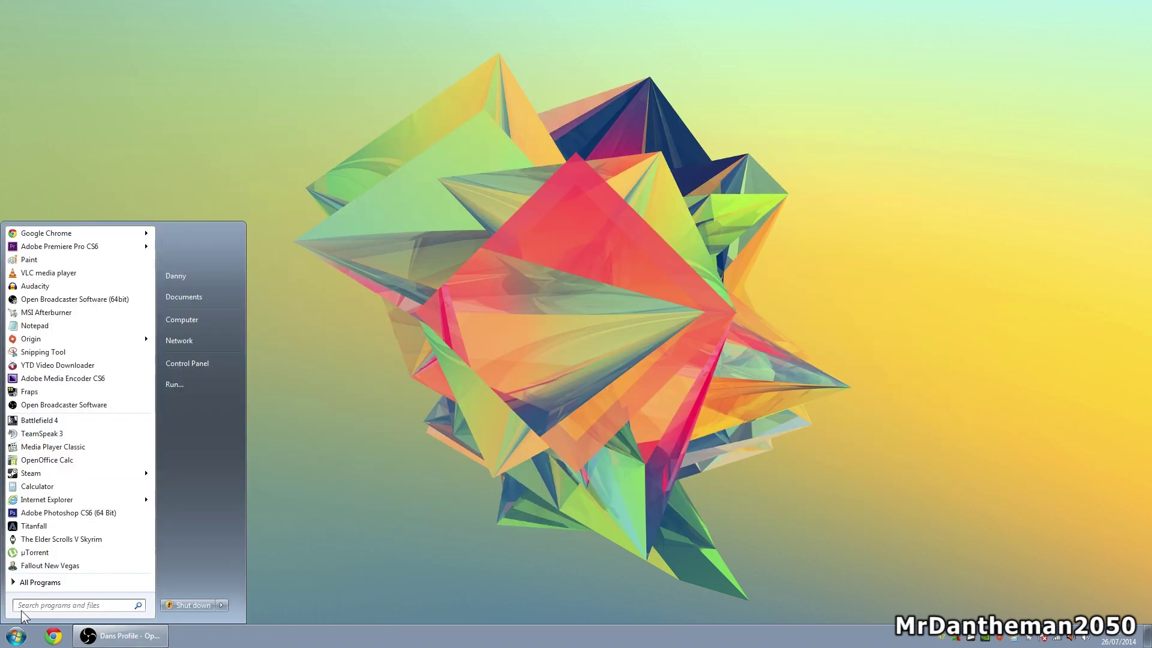
pyautogui.write('services')
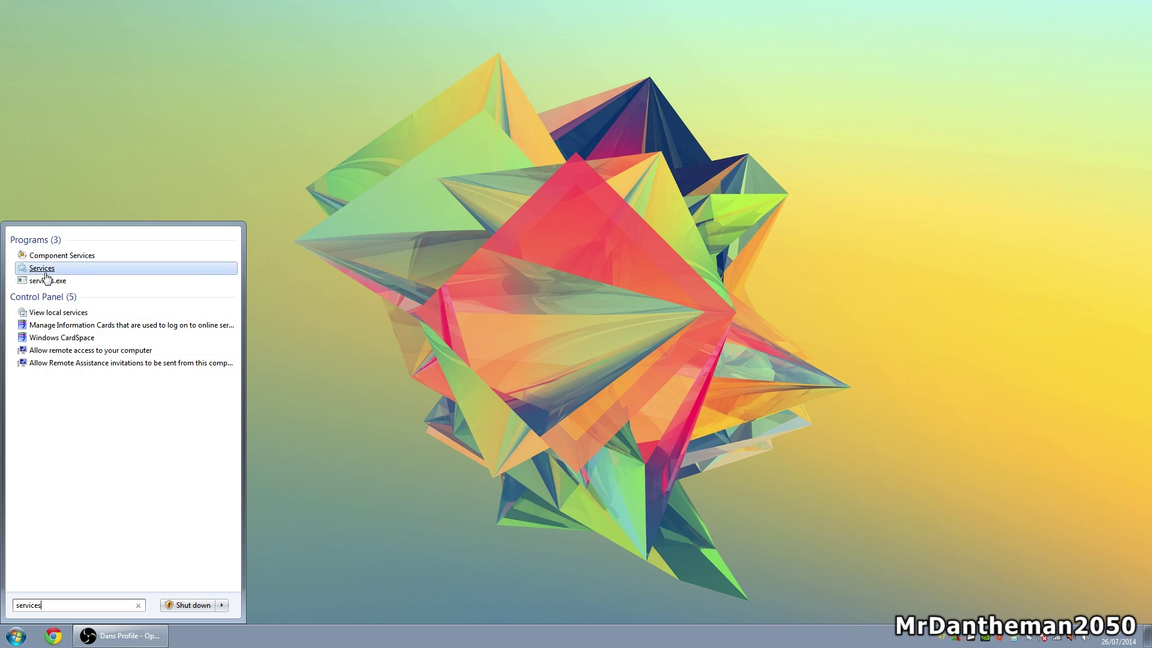
pyautogui.rightClick(41, 272)
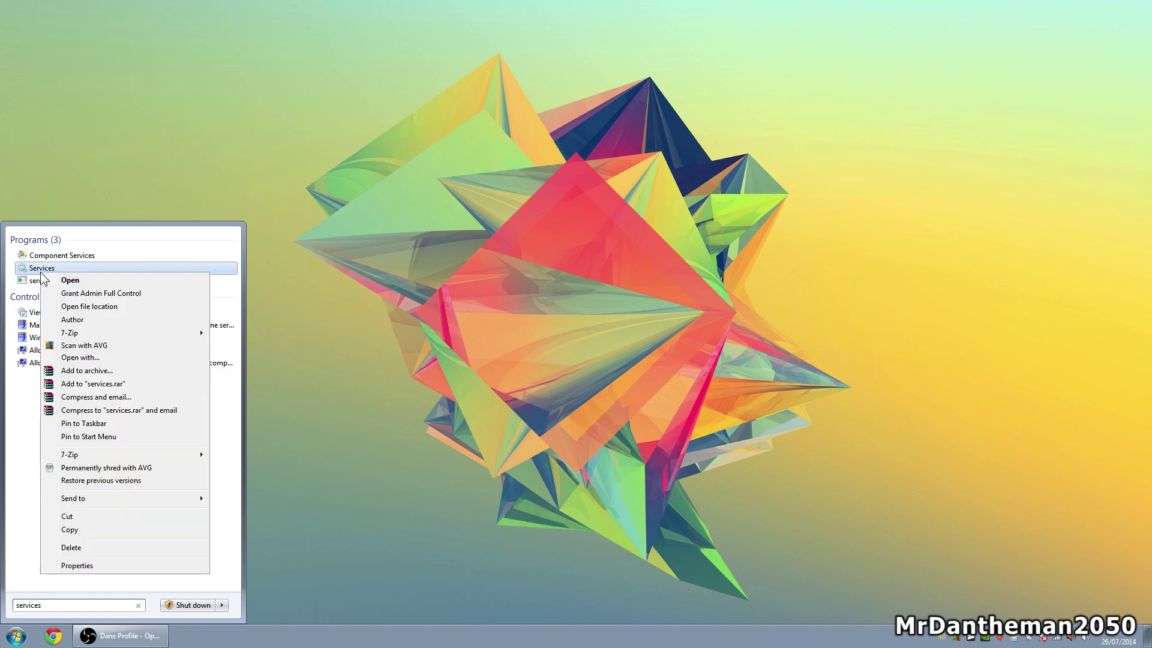
pyautogui.click(71, 282)
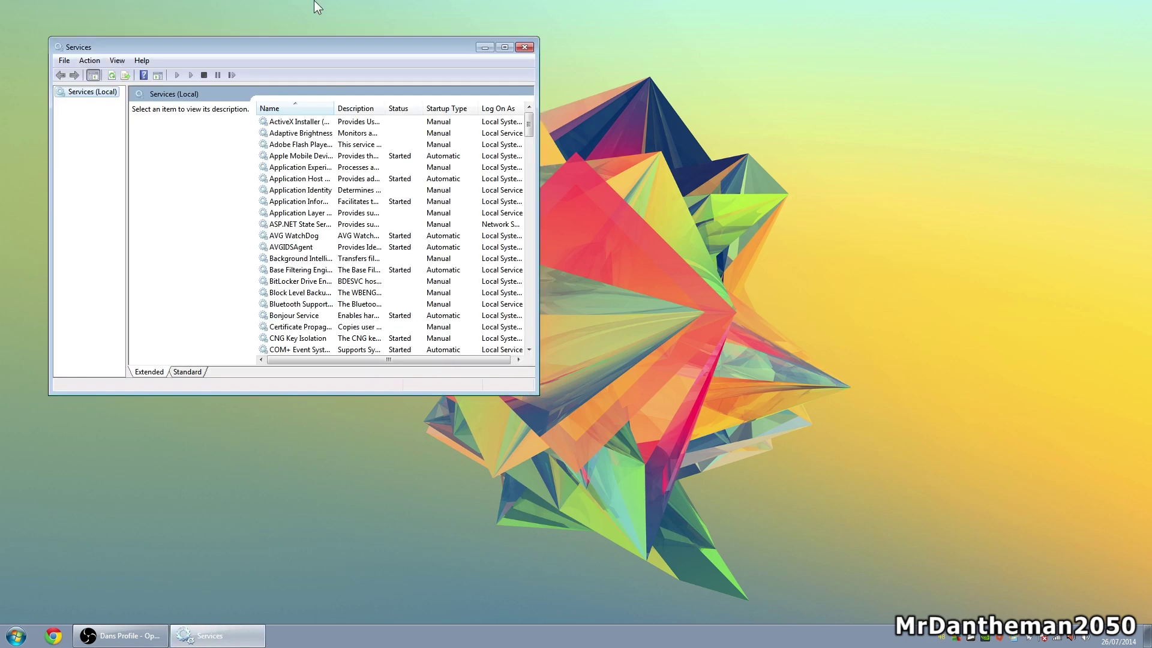
# Step: Enlarge the Services window, widen the Name column so full service names fit, and reposition the window
pyautogui.moveTo(537, 393); pyautogui.dragTo(770, 510)
pyautogui.moveTo(334, 108); pyautogui.dragTo(479, 108)
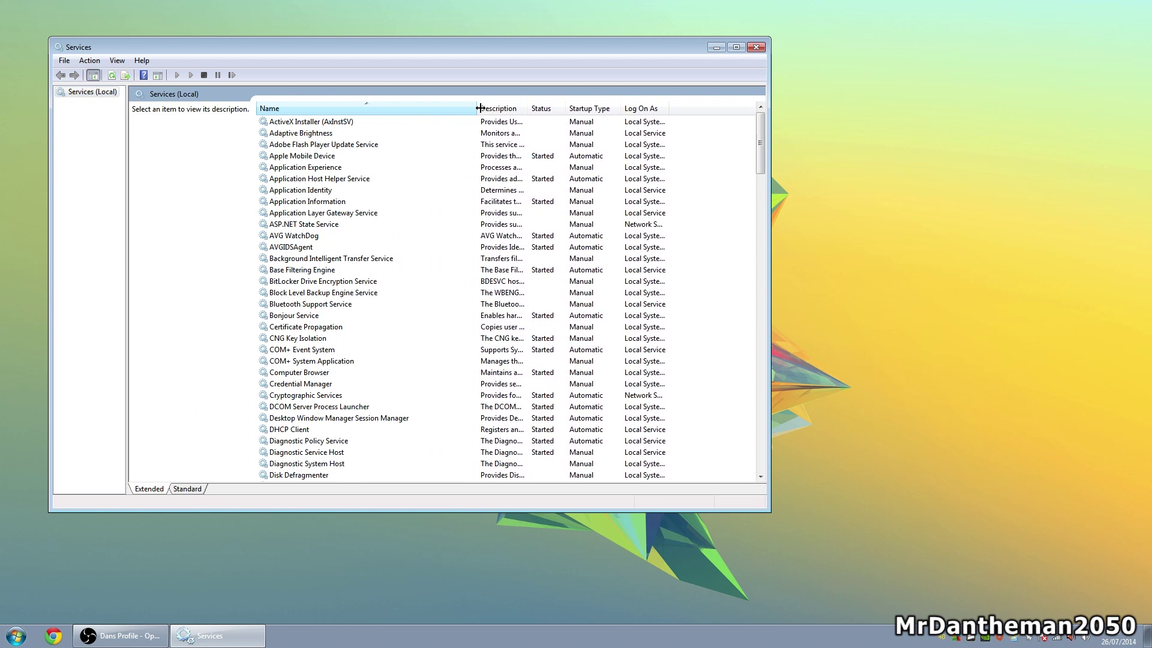
pyautogui.moveTo(481, 48); pyautogui.dragTo(498, 60)
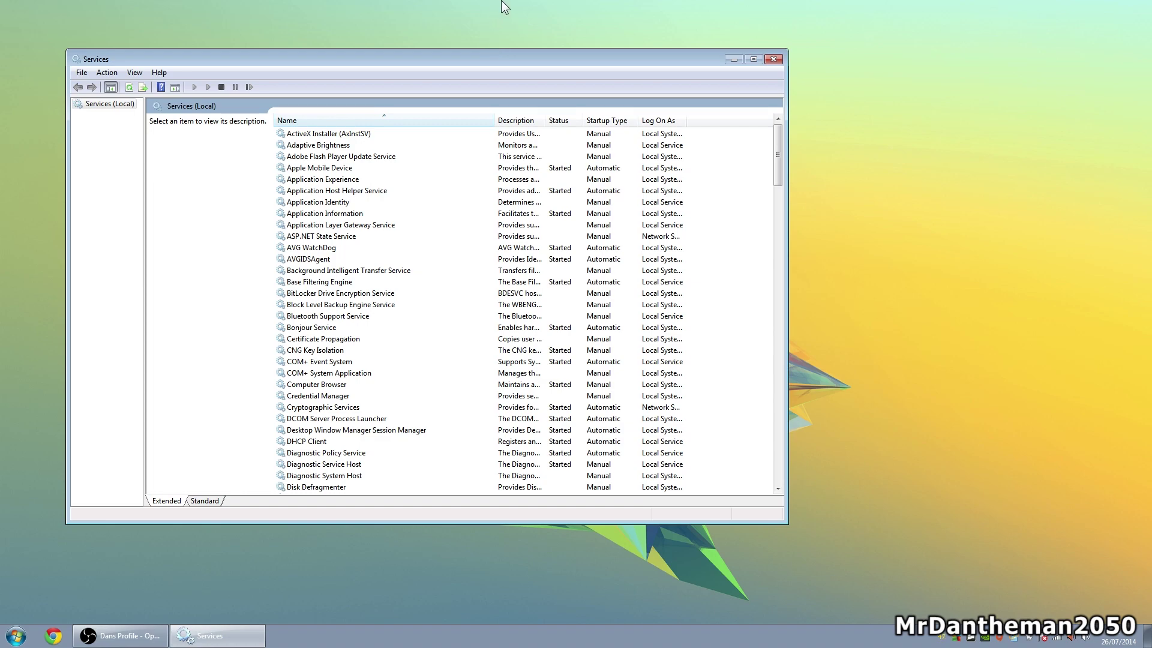
# Step: Find the Windows Search service in the list and stop it
pyautogui.moveTo(778, 173); pyautogui.dragTo(774, 439)
pyautogui.click(329, 385)
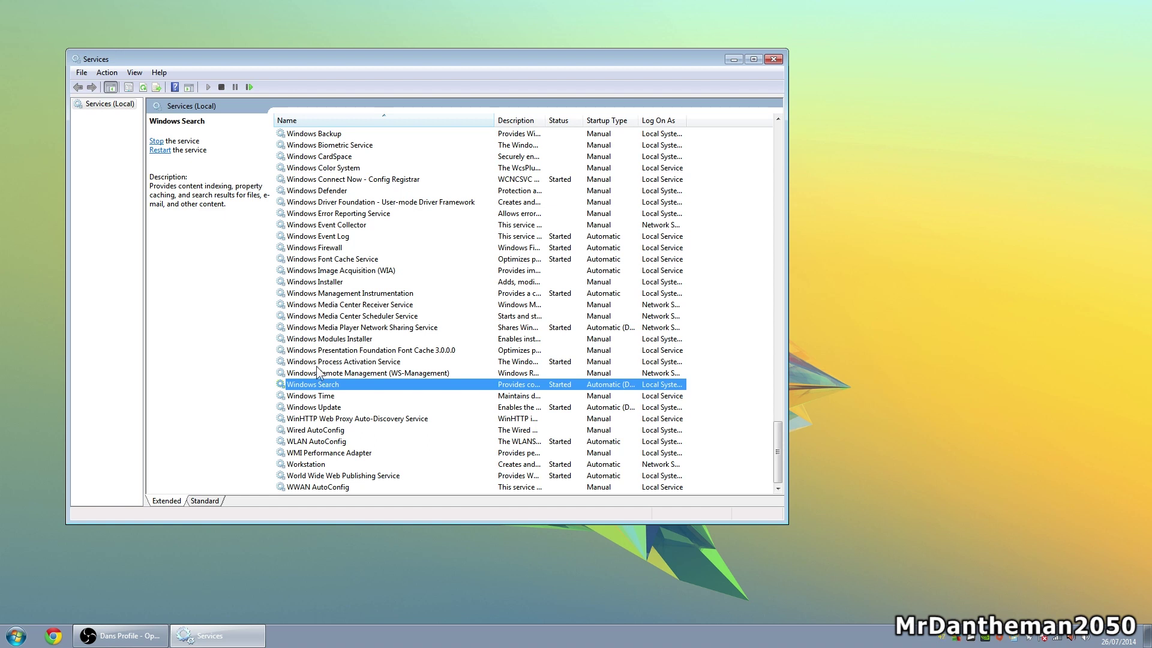
pyautogui.rightClick(318, 386)
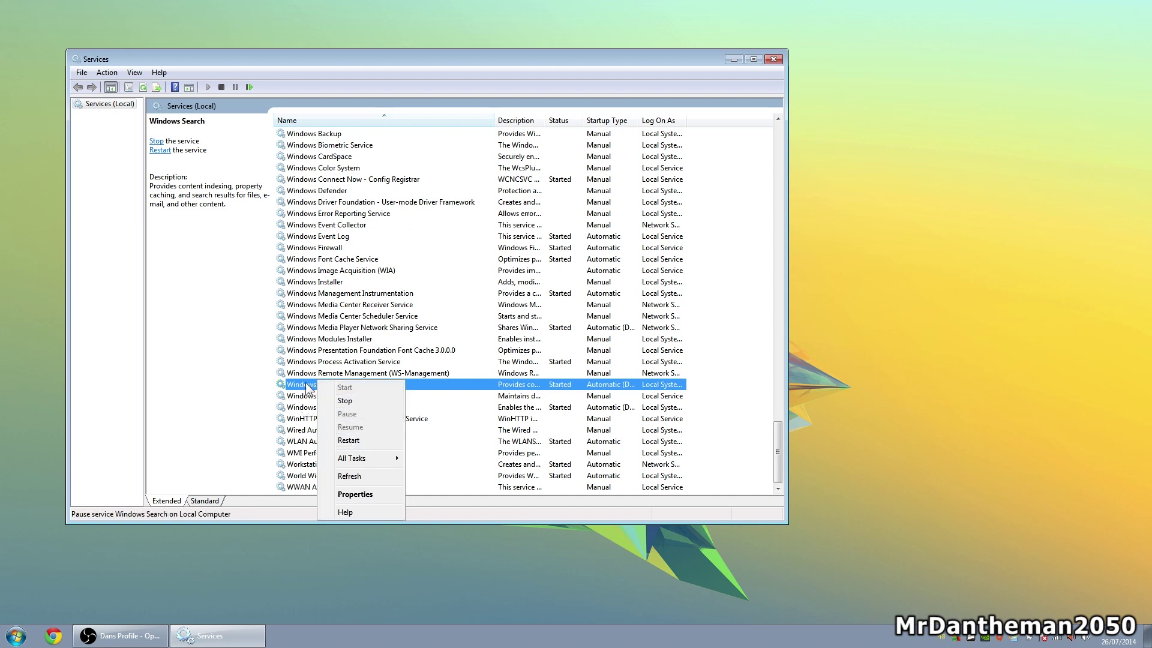
pyautogui.click(319, 385)
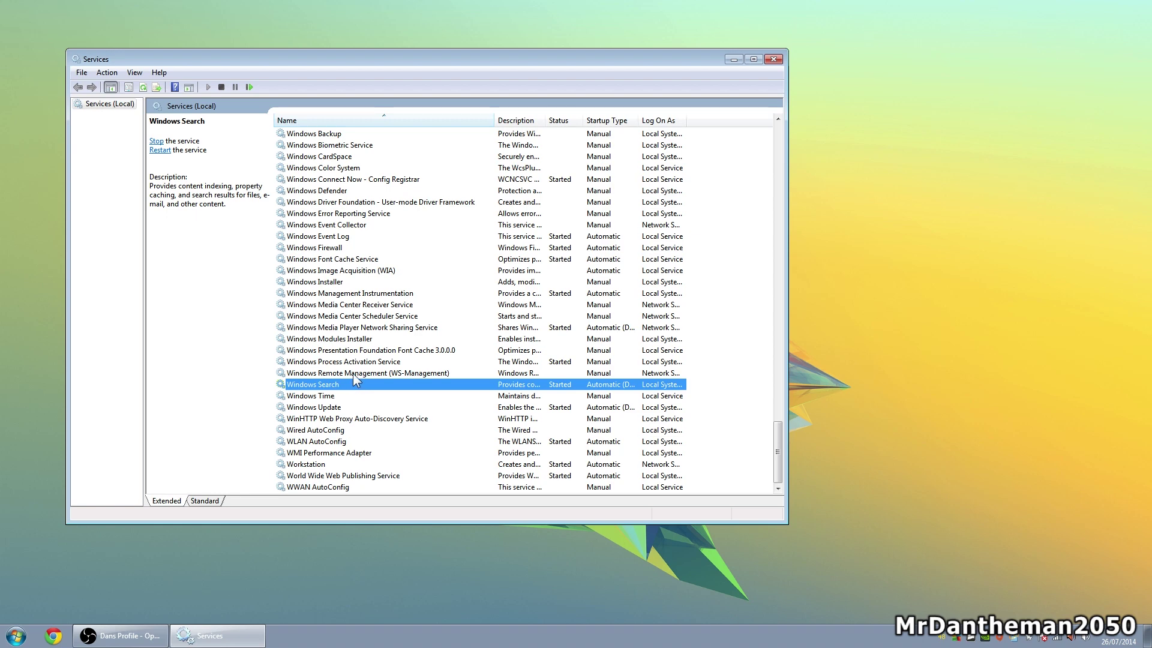
pyautogui.rightClick(344, 384)
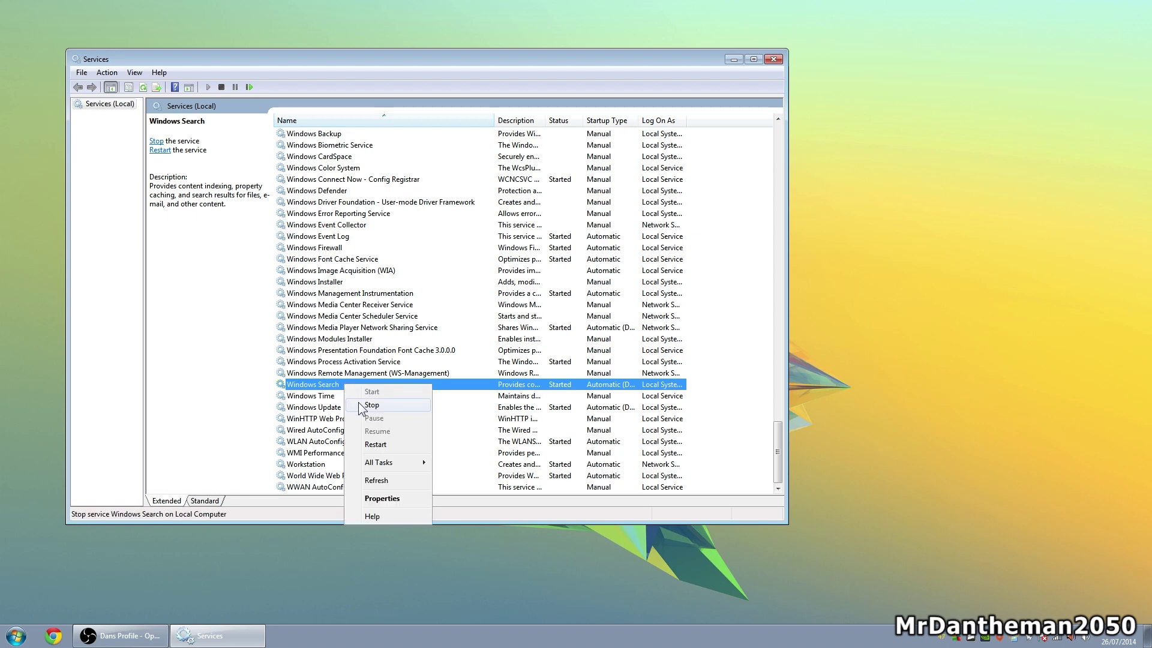
pyautogui.click(361, 407)
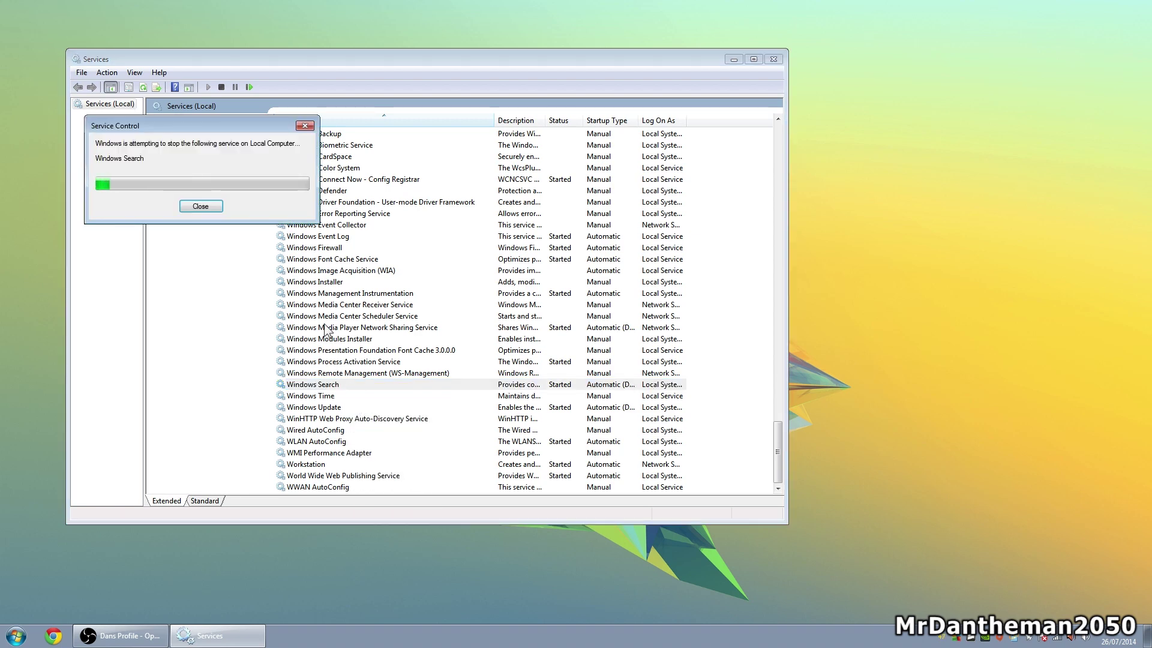
# Step: Set the Windows Search service's startup type to Disabled, apply the change and close its properties
pyautogui.rightClick(331, 385)
pyautogui.click(361, 499)
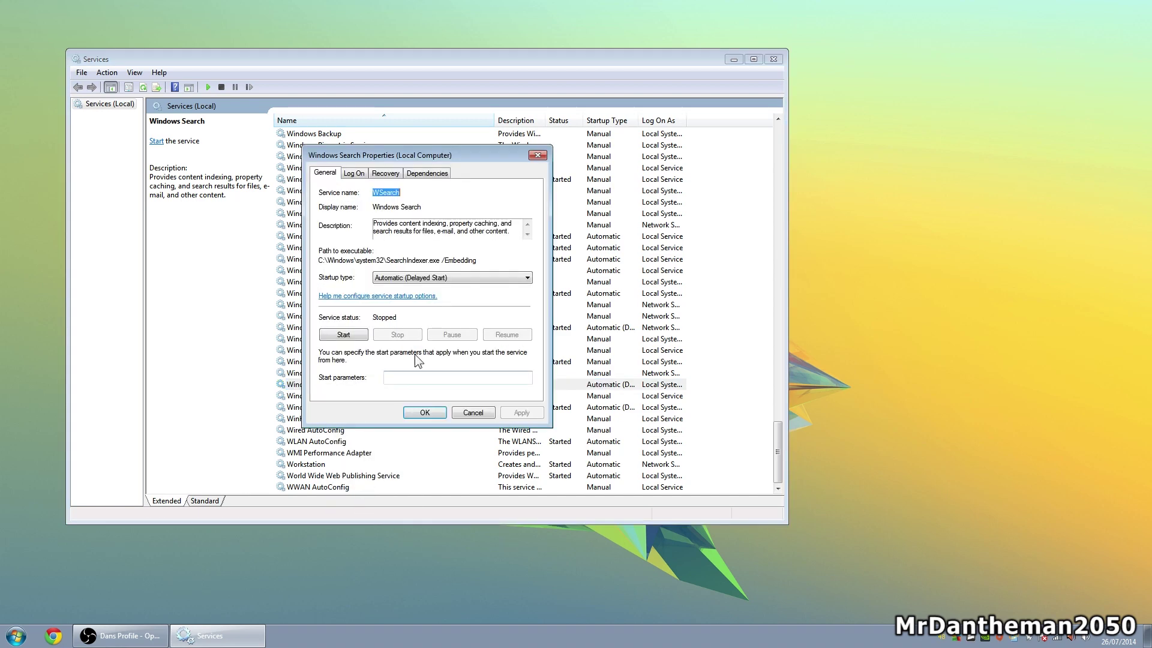
pyautogui.click(422, 278)
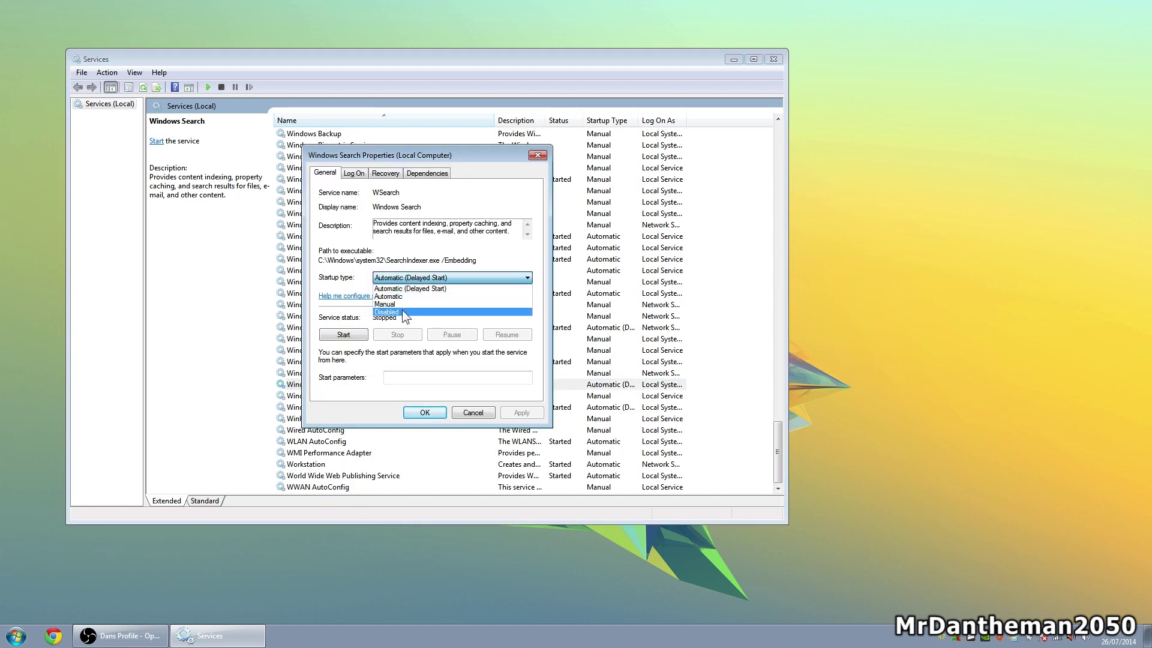
pyautogui.click(408, 295)
pyautogui.click(508, 412)
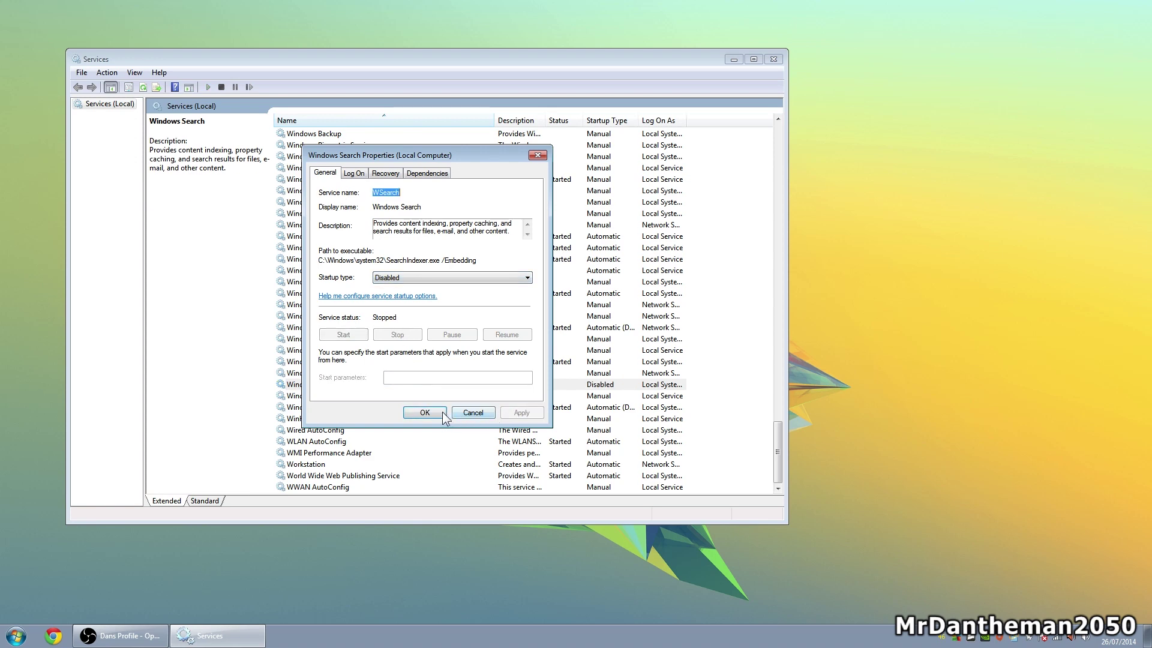
pyautogui.click(424, 413)
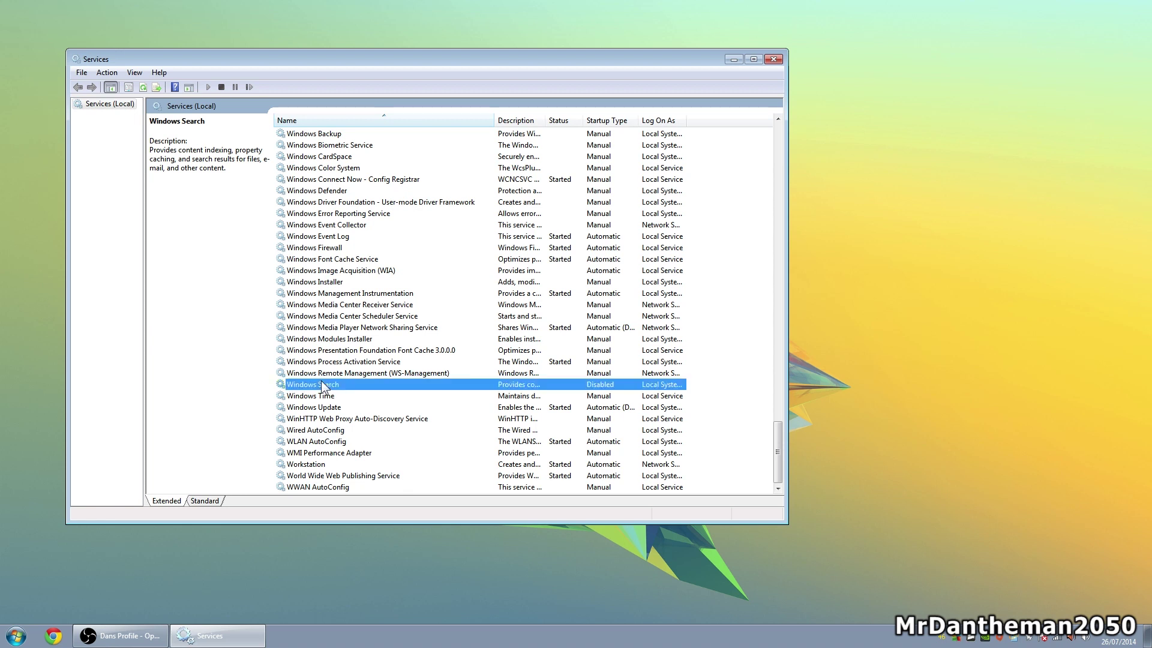
# Step: Find the Superfetch service in the services list and open its properties
pyautogui.click(421, 349)
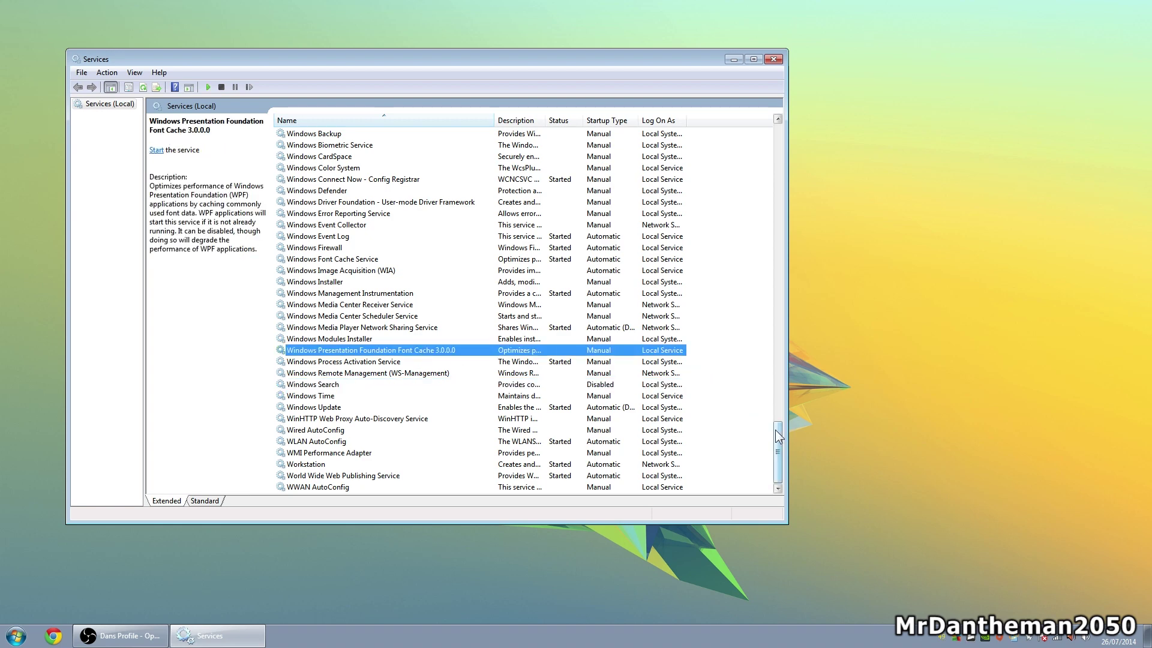
pyautogui.moveTo(776, 437); pyautogui.dragTo(730, 358)
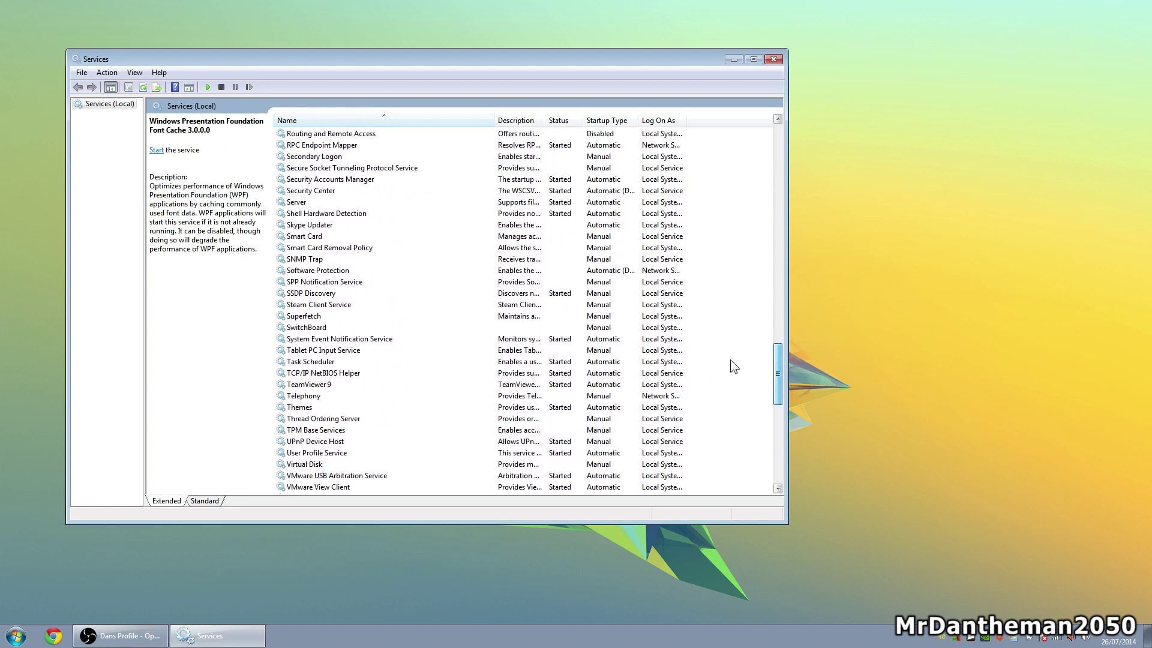
pyautogui.click(305, 316)
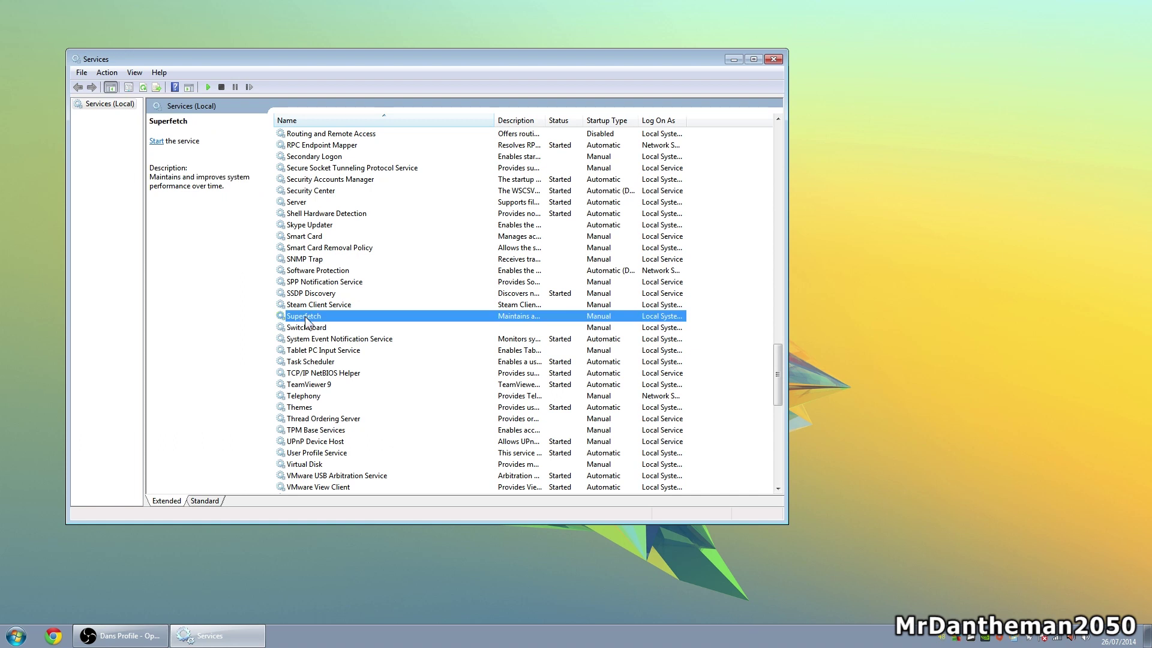
pyautogui.rightClick(370, 318)
pyautogui.click(406, 433)
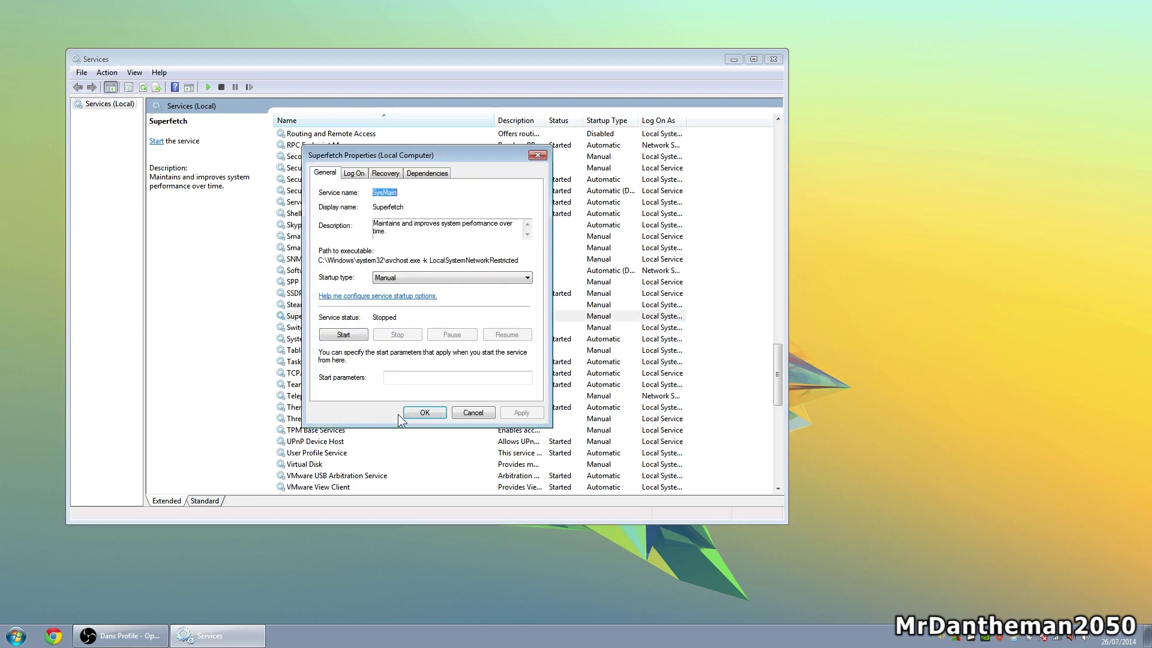
# Step: Set the Superfetch service's startup type to Disabled and confirm its properties
pyautogui.click(393, 279)
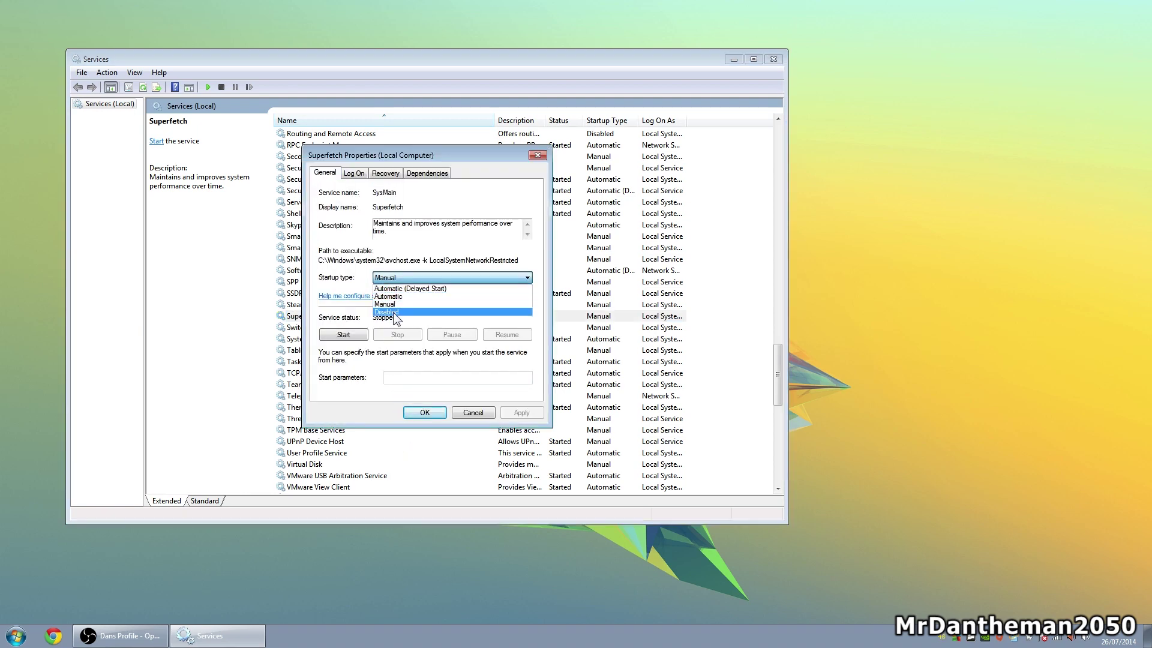
pyautogui.click(396, 304)
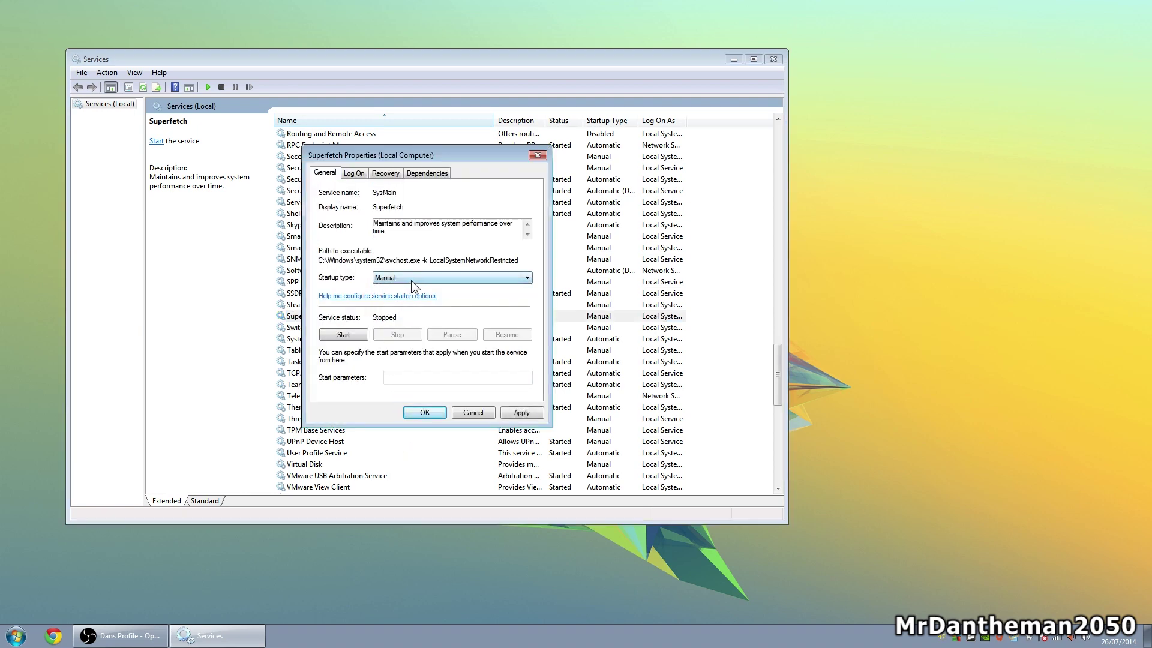
pyautogui.click(411, 280)
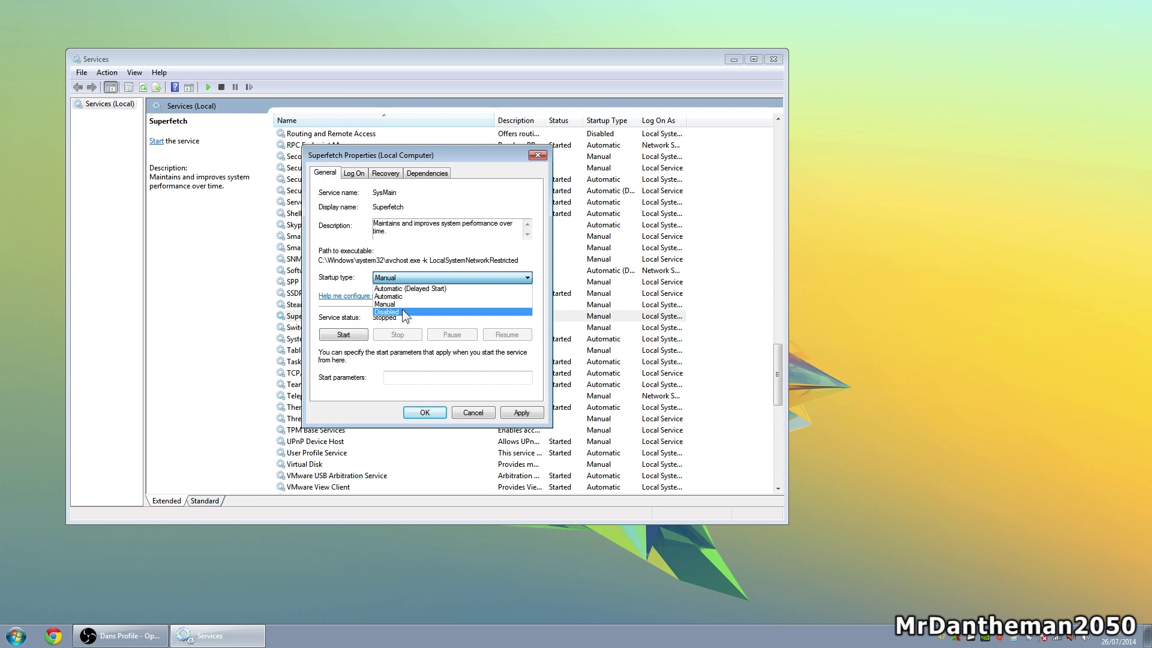
pyautogui.click(402, 308)
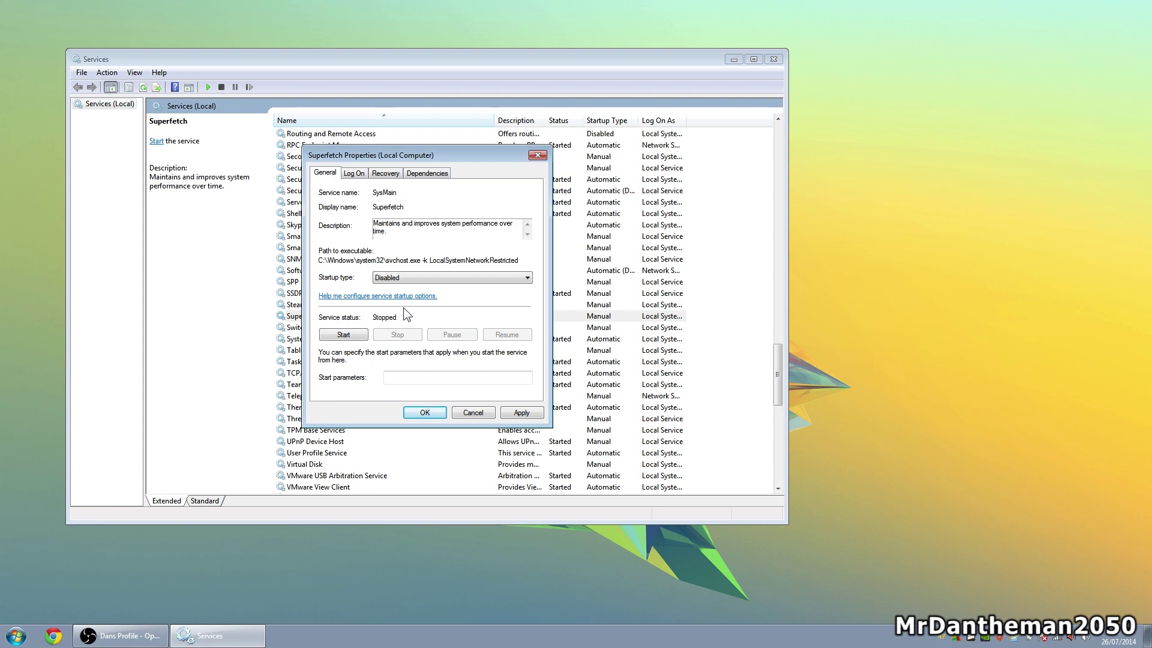
pyautogui.click(422, 278)
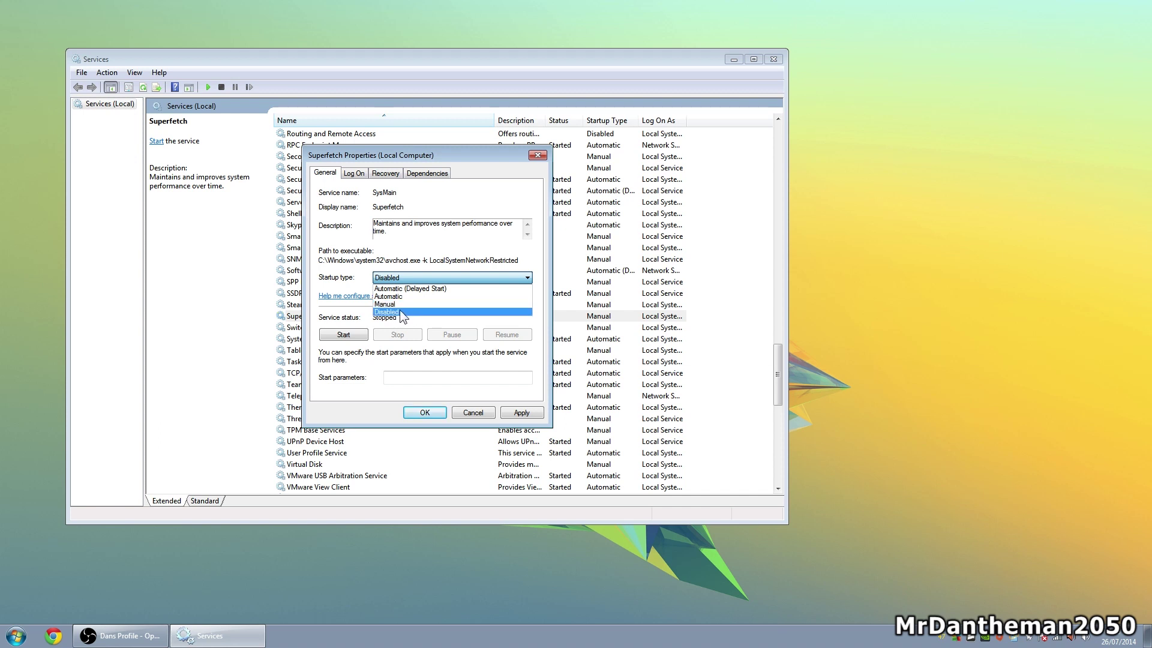
pyautogui.click(405, 308)
pyautogui.click(425, 412)
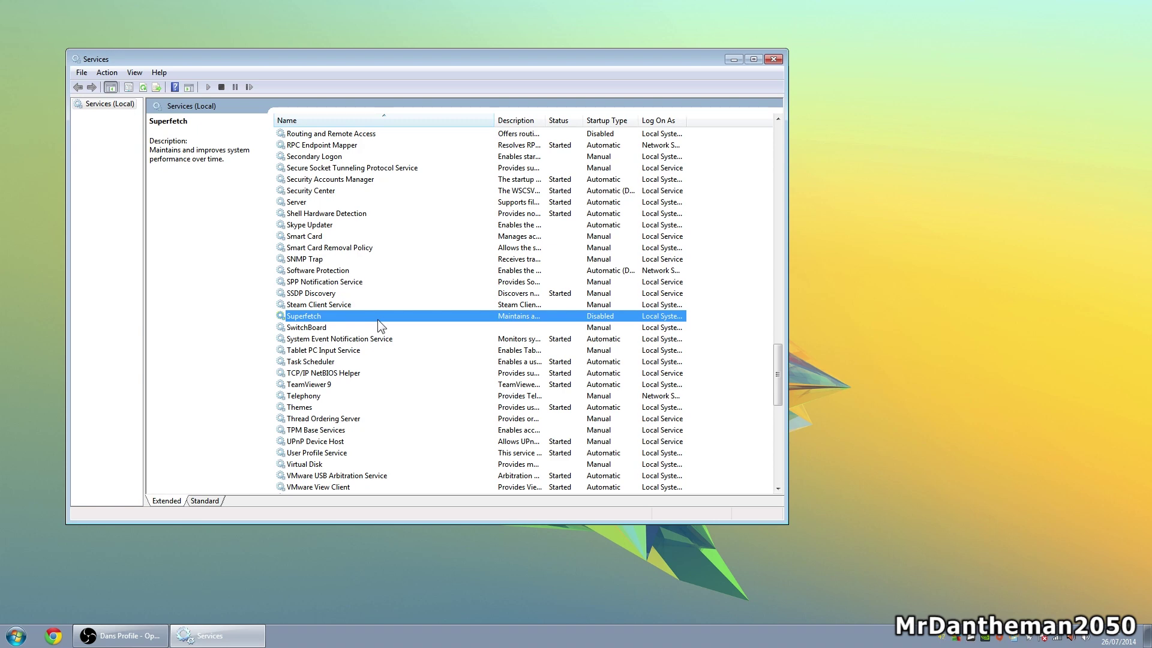
# Step: Recheck the Windows Search service in the list and close the Services console
pyautogui.scroll(-12, 783, 348)
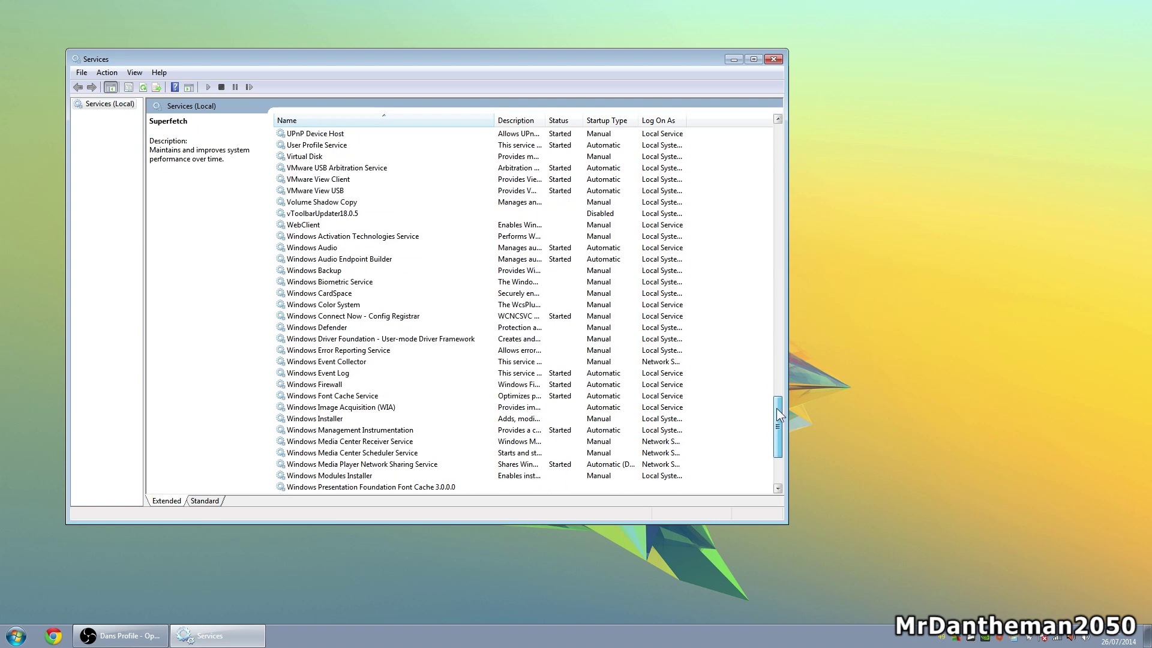
pyautogui.click(333, 386)
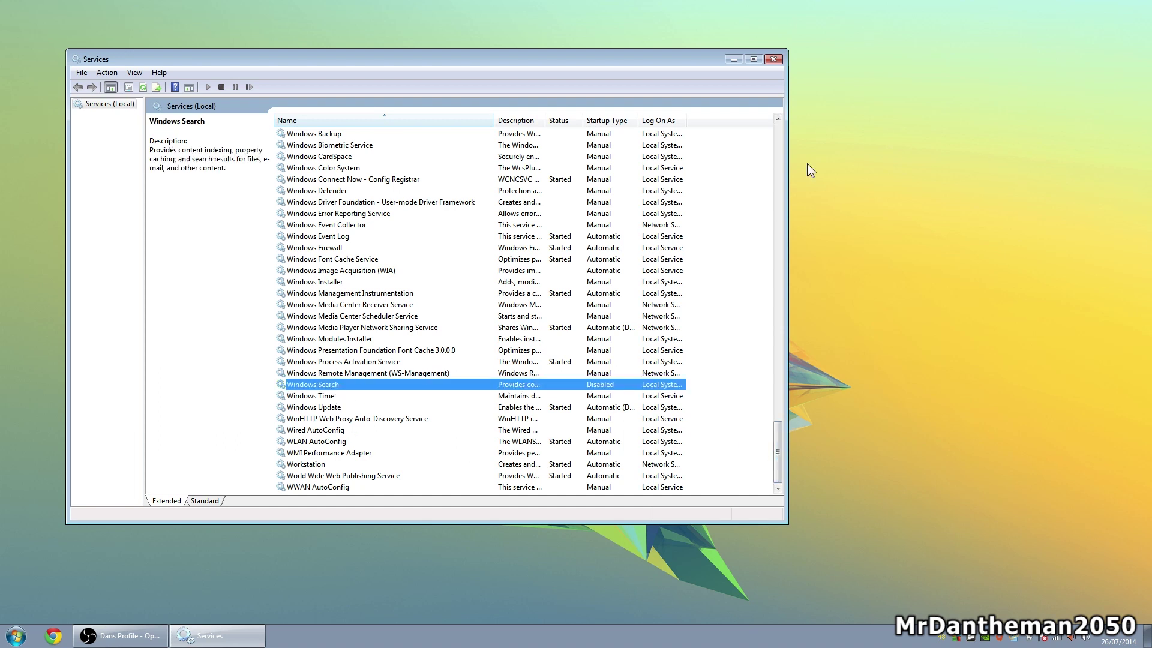
pyautogui.click(773, 59)
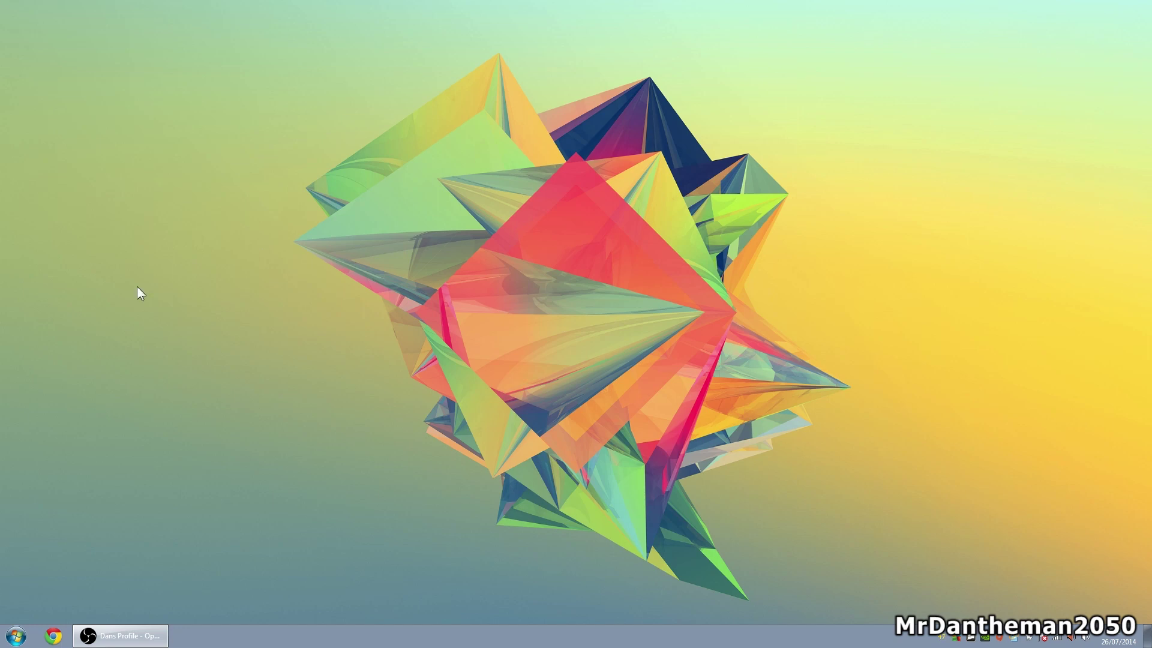
# Step: Search the Start menu for msconfig and open System Configuration from the result
pyautogui.press('super')
pyautogui.write('msconfig')
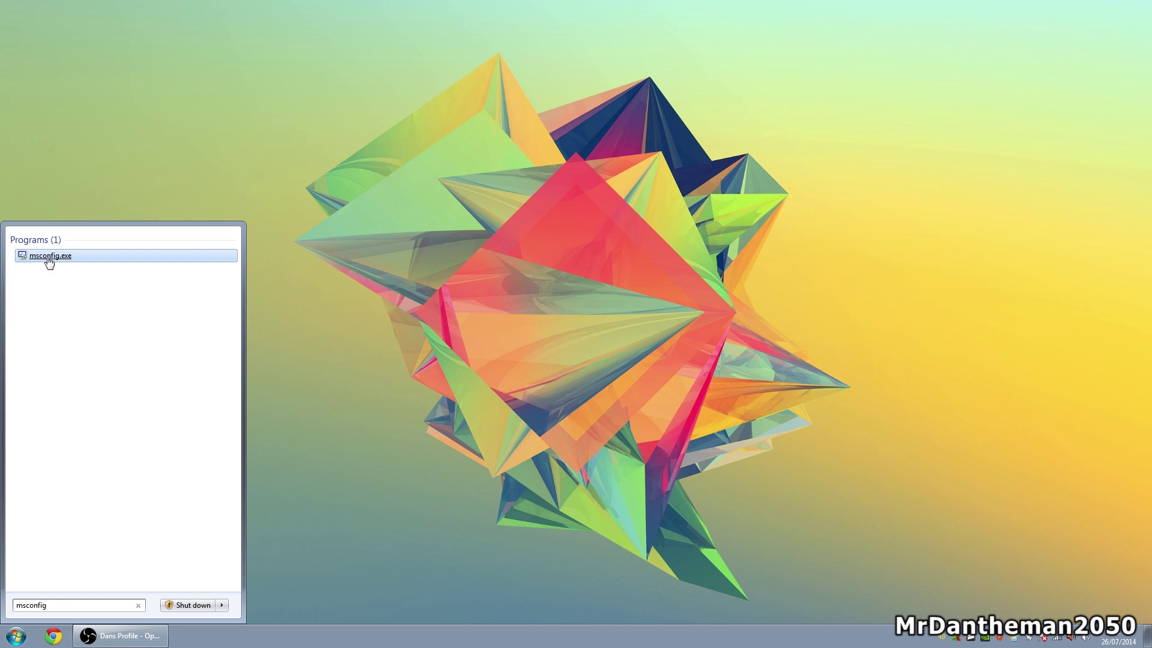
pyautogui.rightClick(49, 262)
pyautogui.click(72, 277)
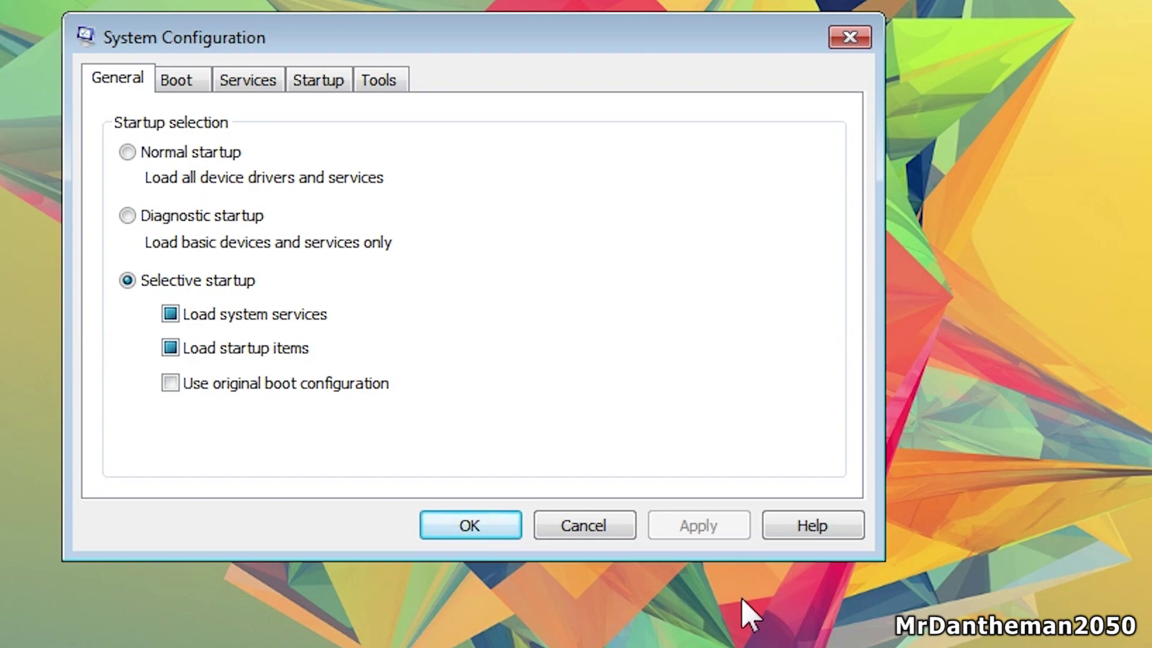
# Step: Show the startup programs, widen the Startup Item column and look through the list down to its end
pyautogui.click(205, 83)
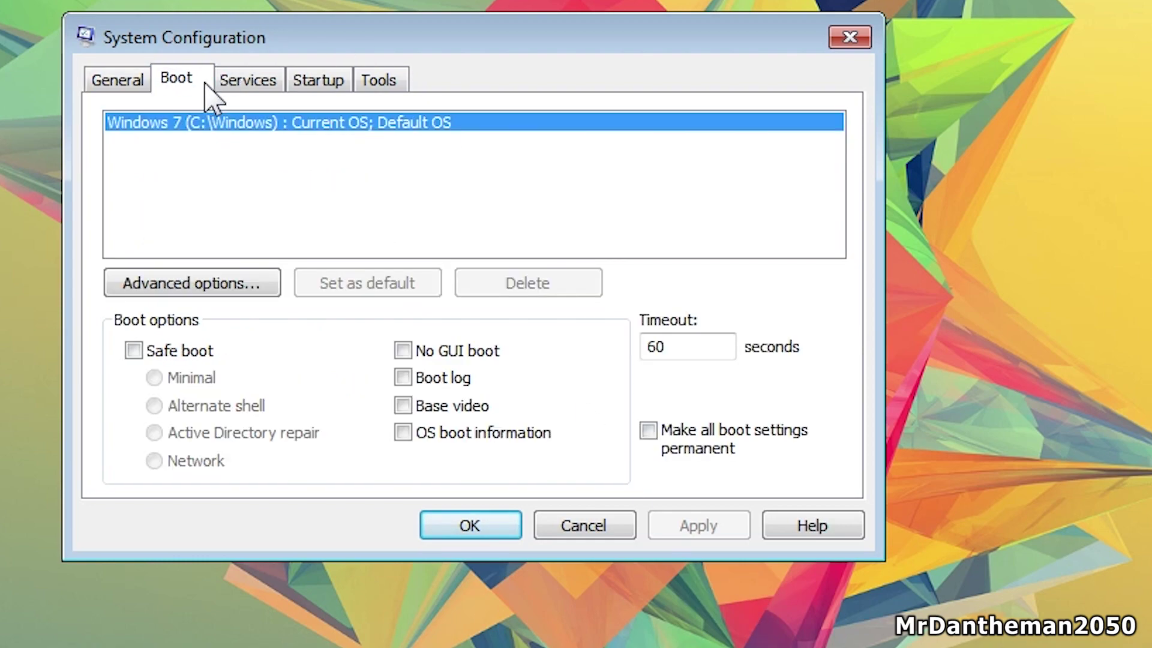
pyautogui.click(259, 89)
pyautogui.click(324, 83)
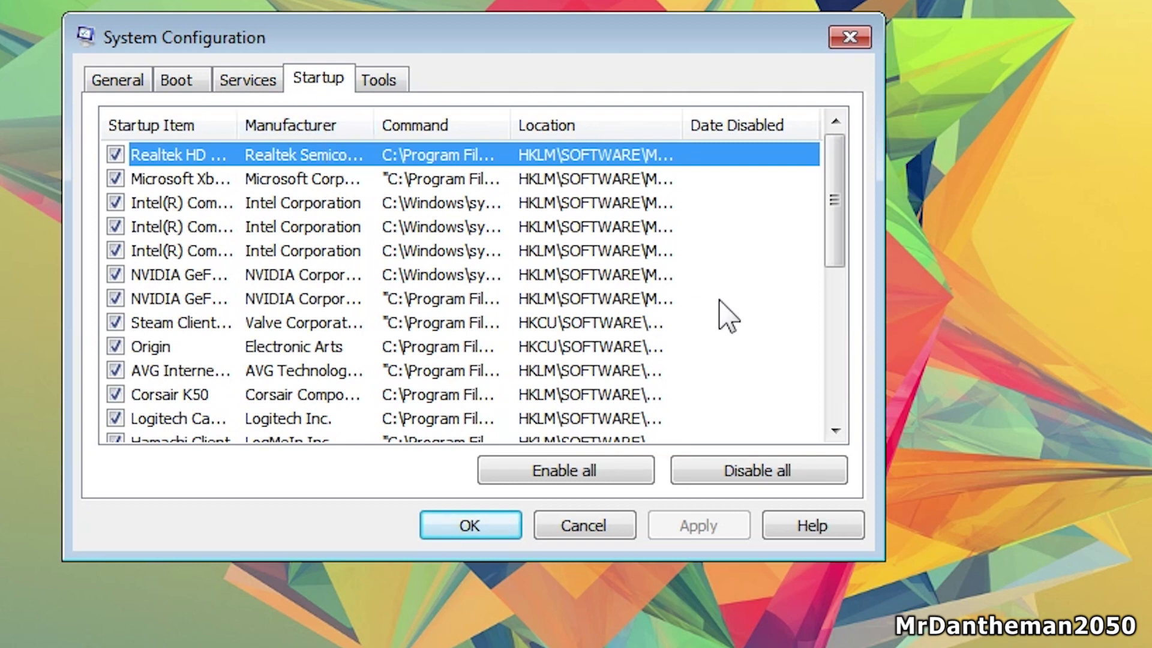
pyautogui.moveTo(250, 126); pyautogui.dragTo(317, 125)
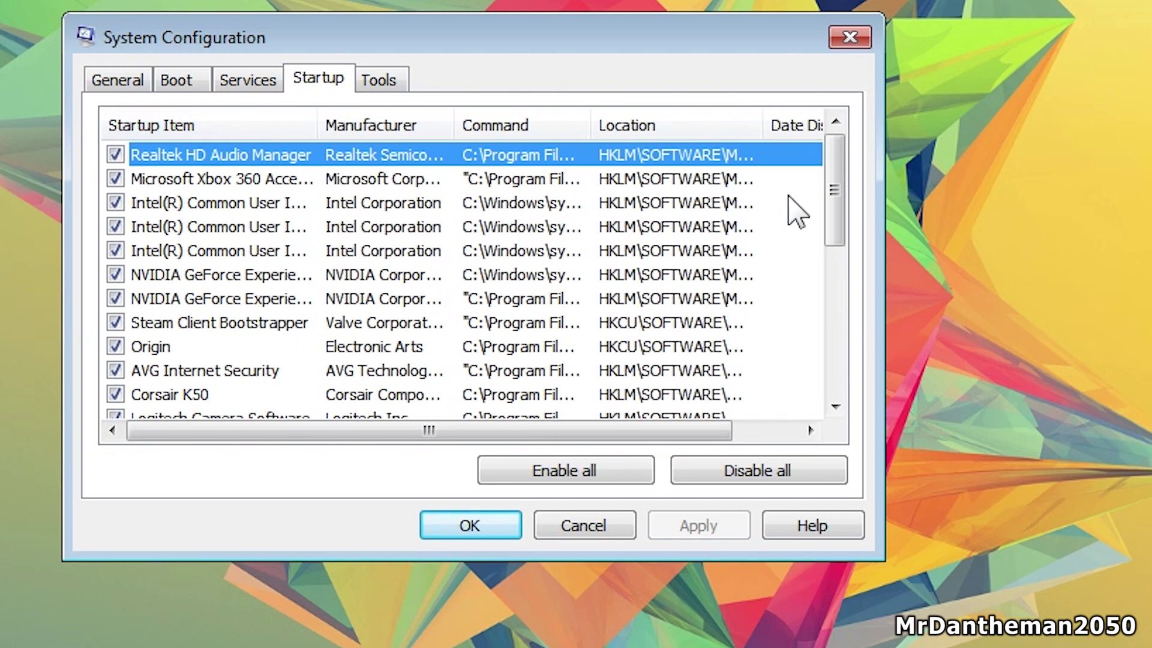
pyautogui.moveTo(834, 192); pyautogui.dragTo(838, 329)
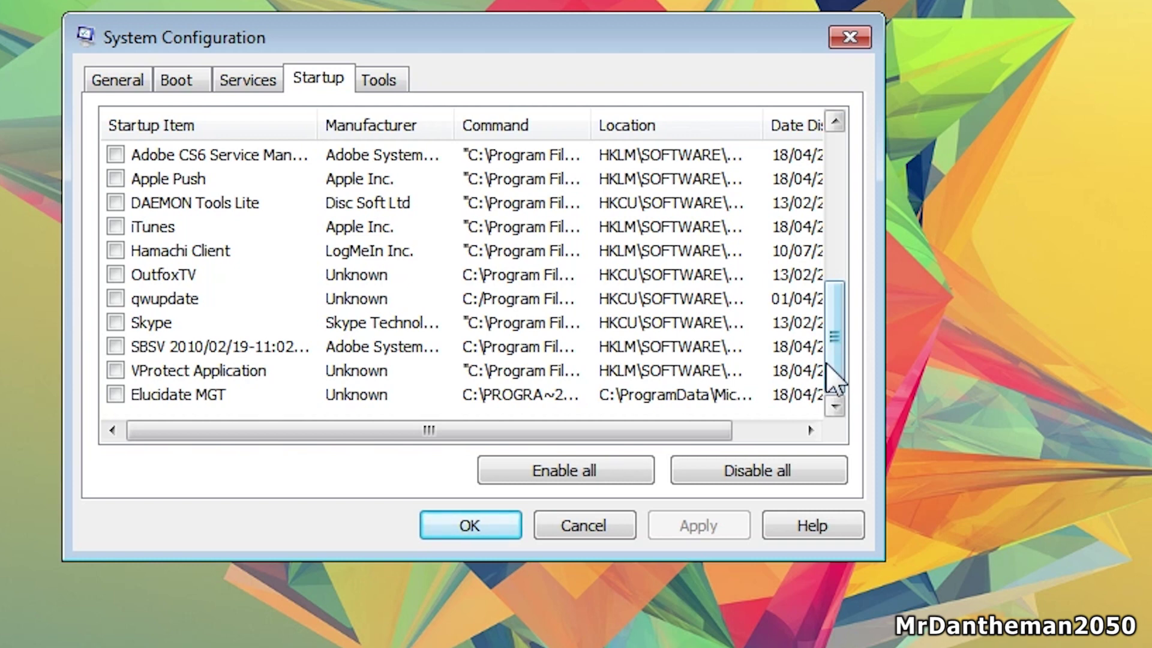
# Step: Try enabling the iTunes startup item, clear it again, apply the settings and return to the start of the list
pyautogui.click(115, 227)
pyautogui.click(116, 228)
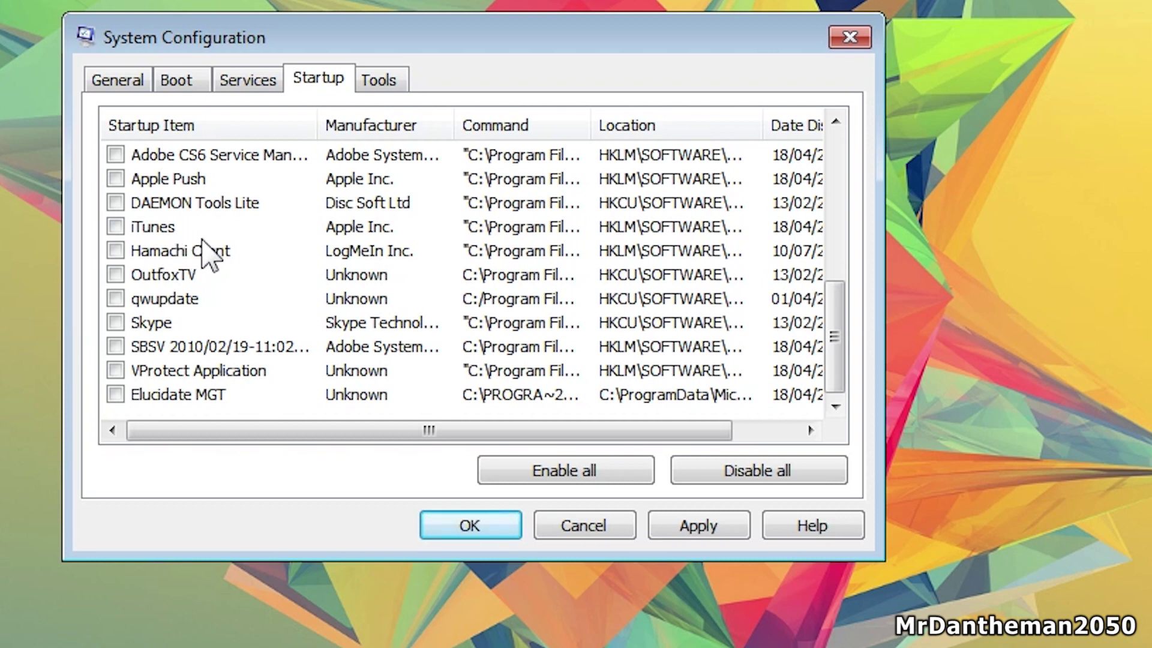
pyautogui.click(726, 529)
pyautogui.moveTo(846, 359); pyautogui.dragTo(856, 204)
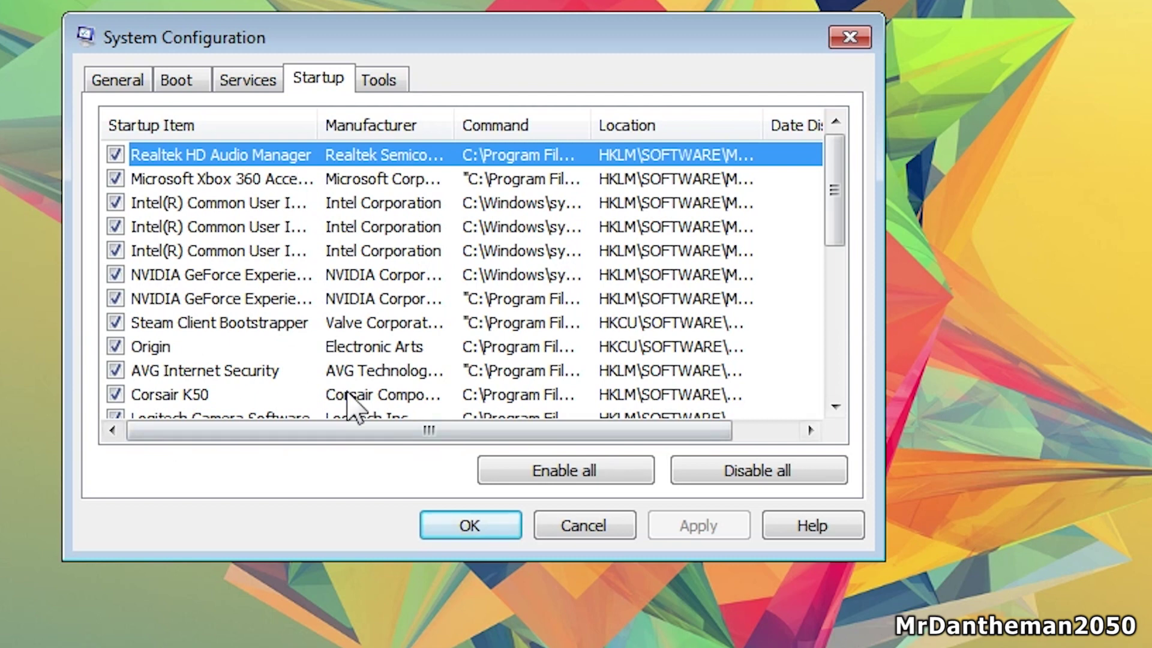
# Step: Disable the checked Hamachi Client startup item and apply the change
pyautogui.click(231, 179)
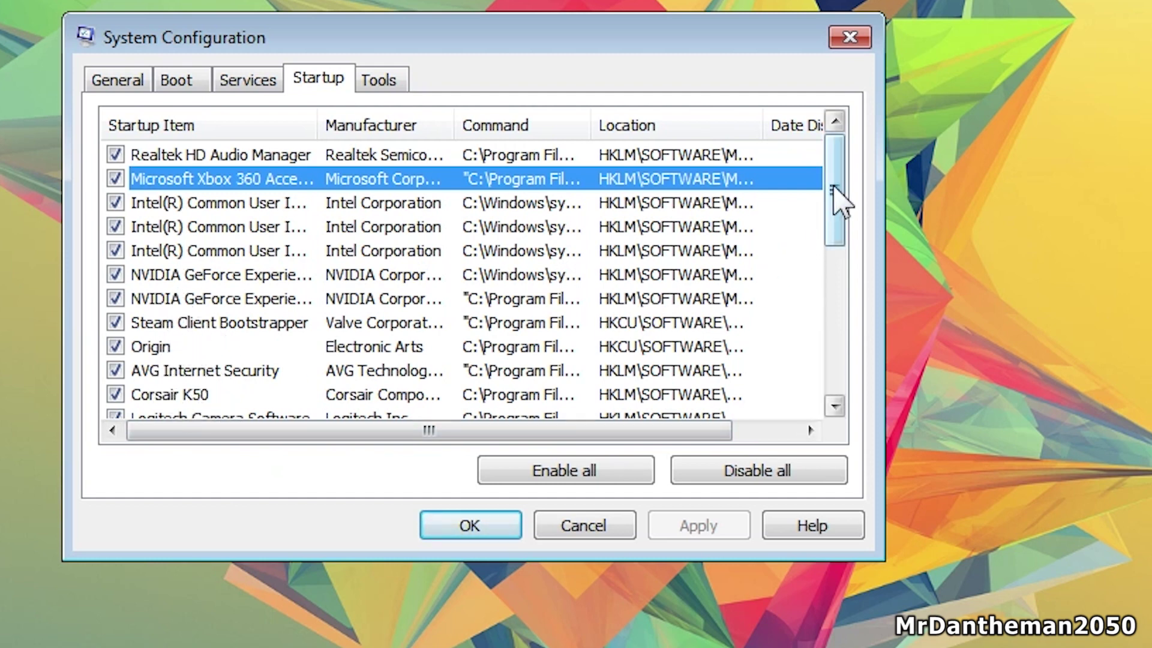
pyautogui.moveTo(836, 193); pyautogui.dragTo(829, 232)
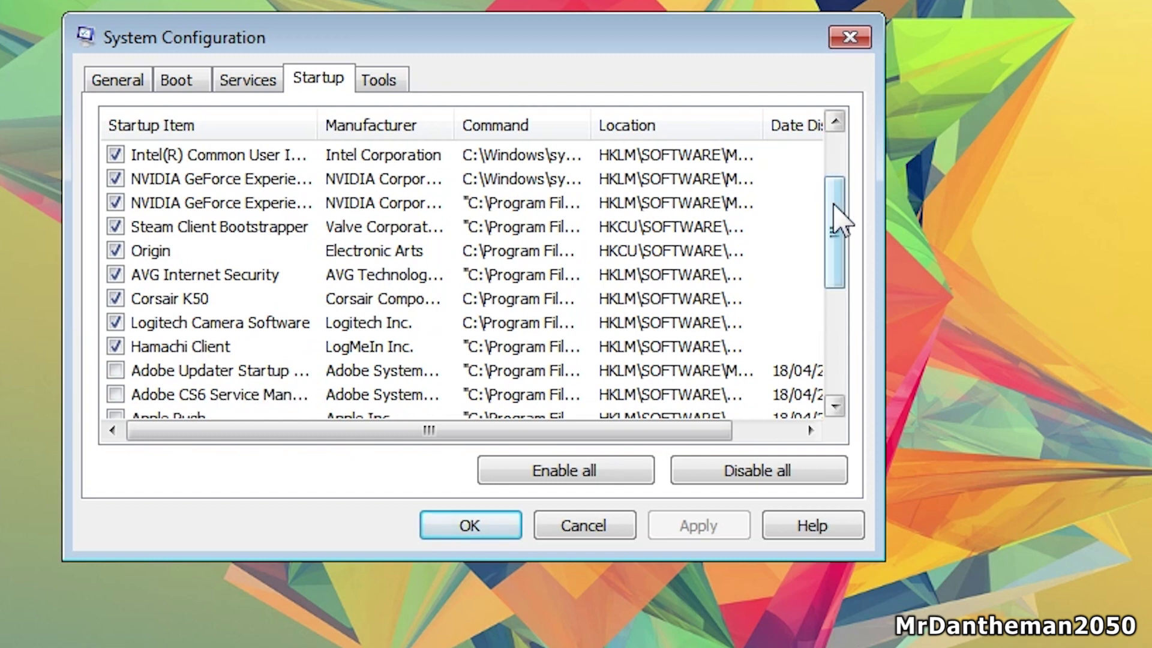
pyautogui.click(116, 346)
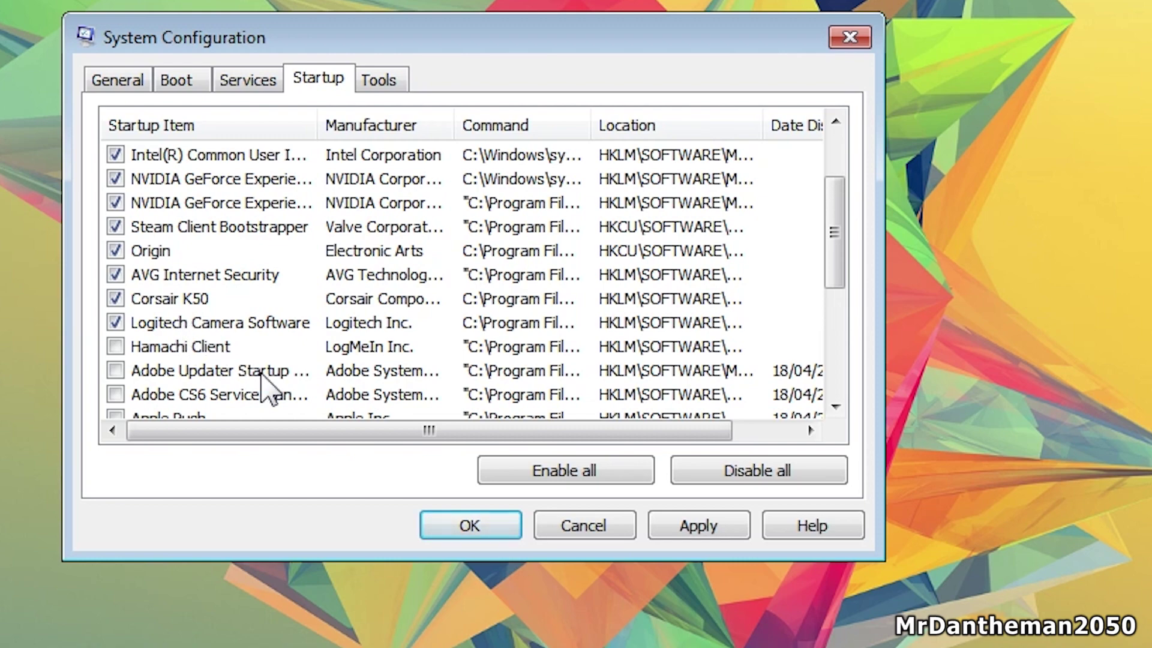
pyautogui.click(695, 528)
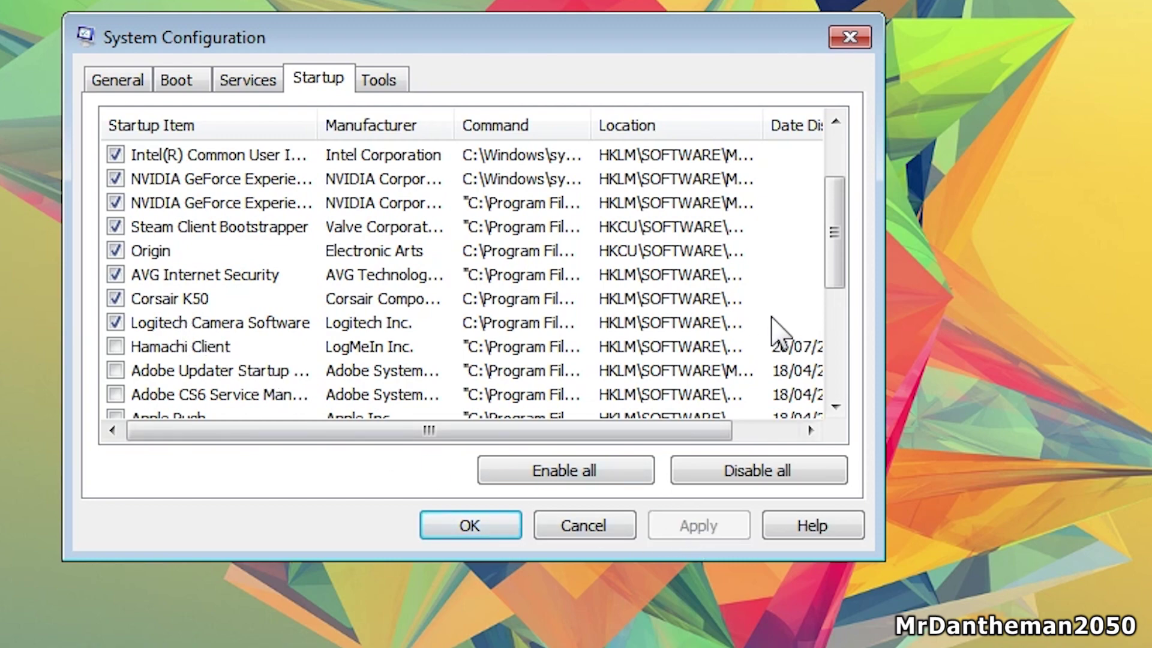
pyautogui.moveTo(830, 278); pyautogui.dragTo(828, 192)
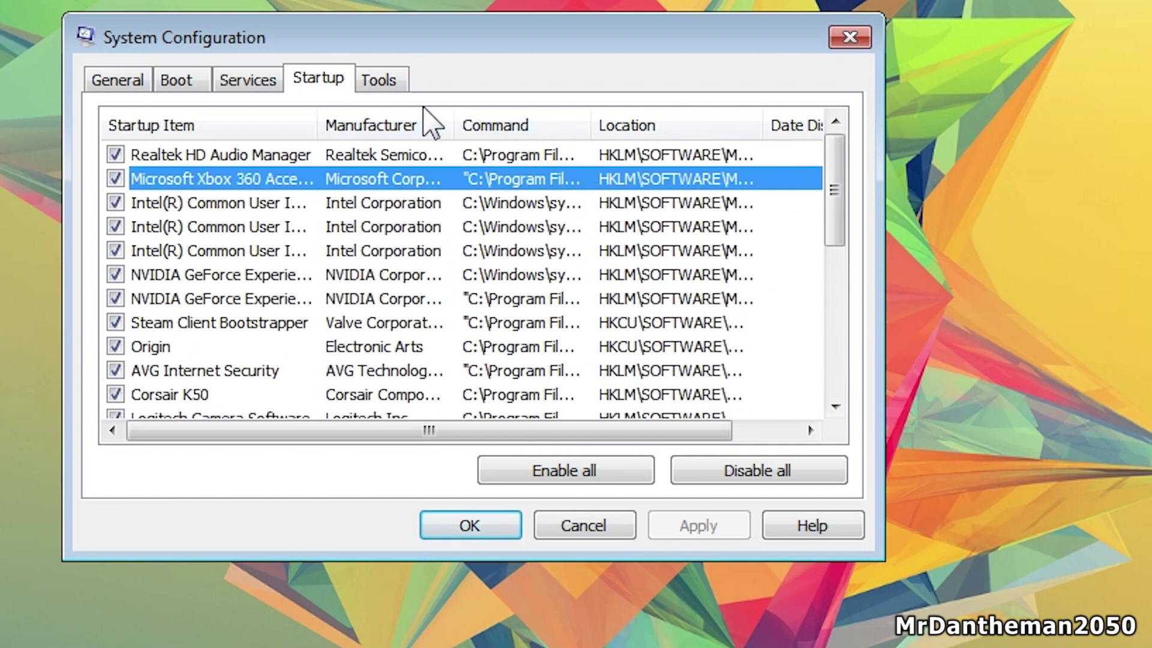
# Step: In the advanced boot options for Windows 7, enable the number of processors setting, choose 4 and confirm
pyautogui.click(393, 83)
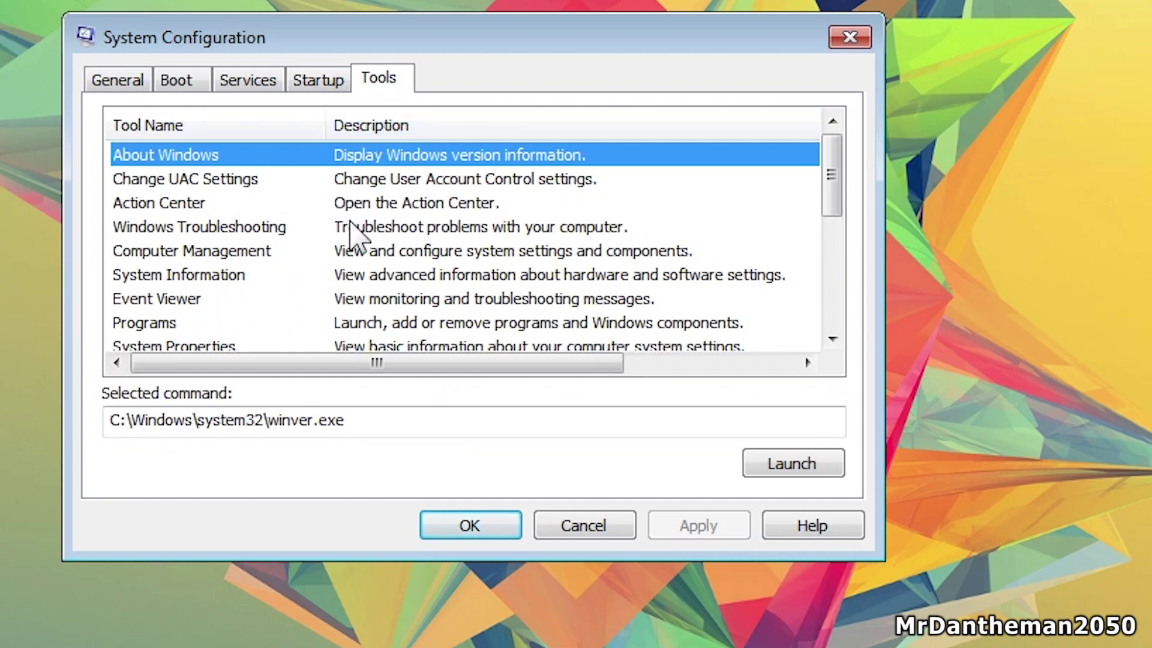
pyautogui.click(123, 84)
pyautogui.click(180, 84)
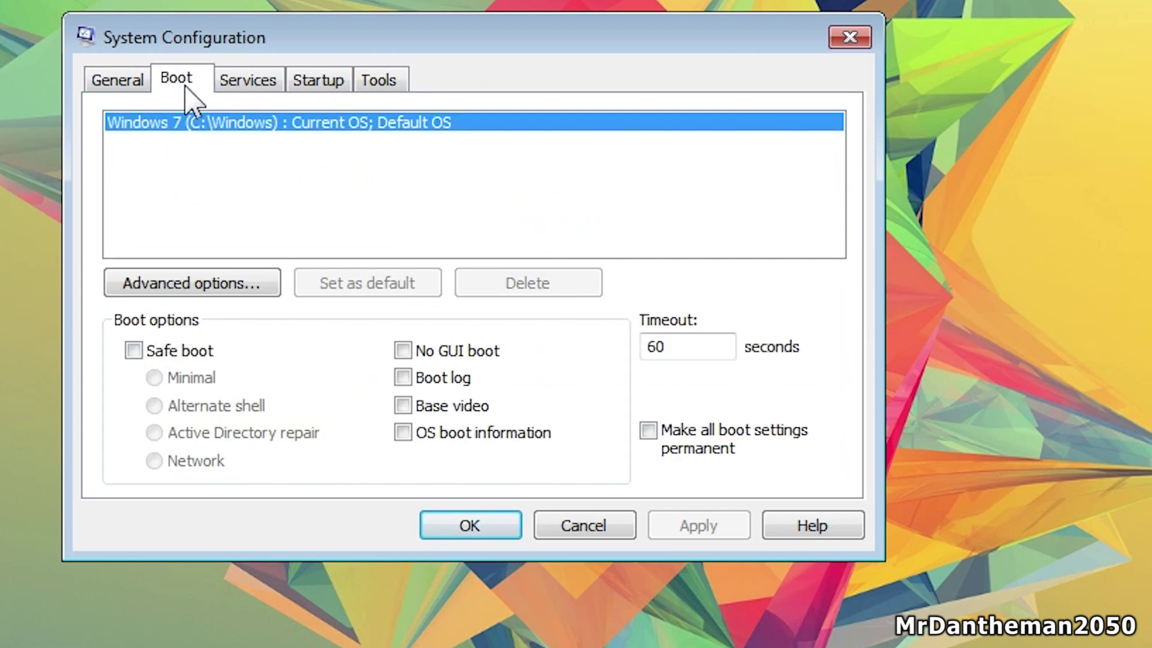
pyautogui.click(168, 291)
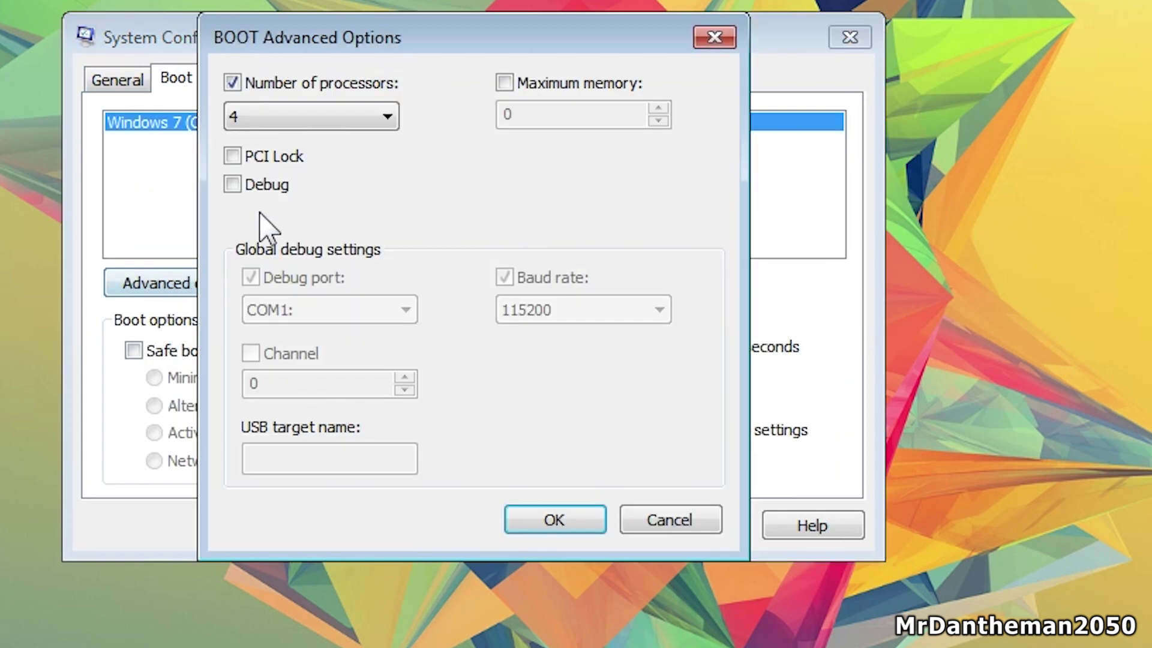
pyautogui.click(265, 85)
pyautogui.click(266, 86)
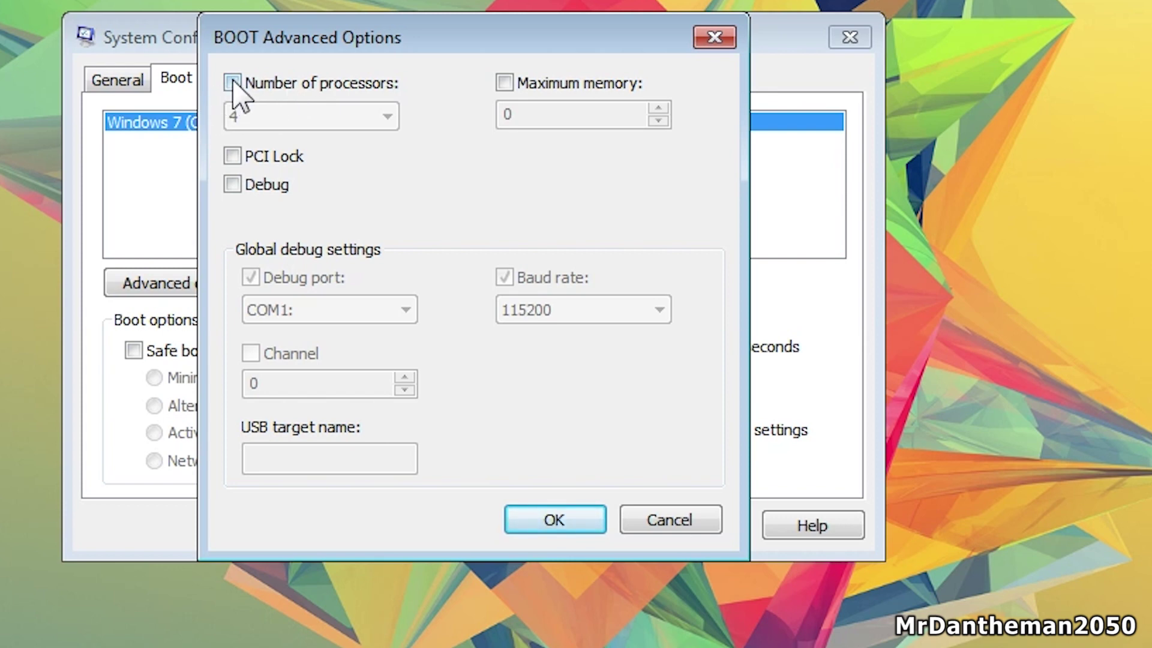
pyautogui.click(233, 83)
pyautogui.click(275, 108)
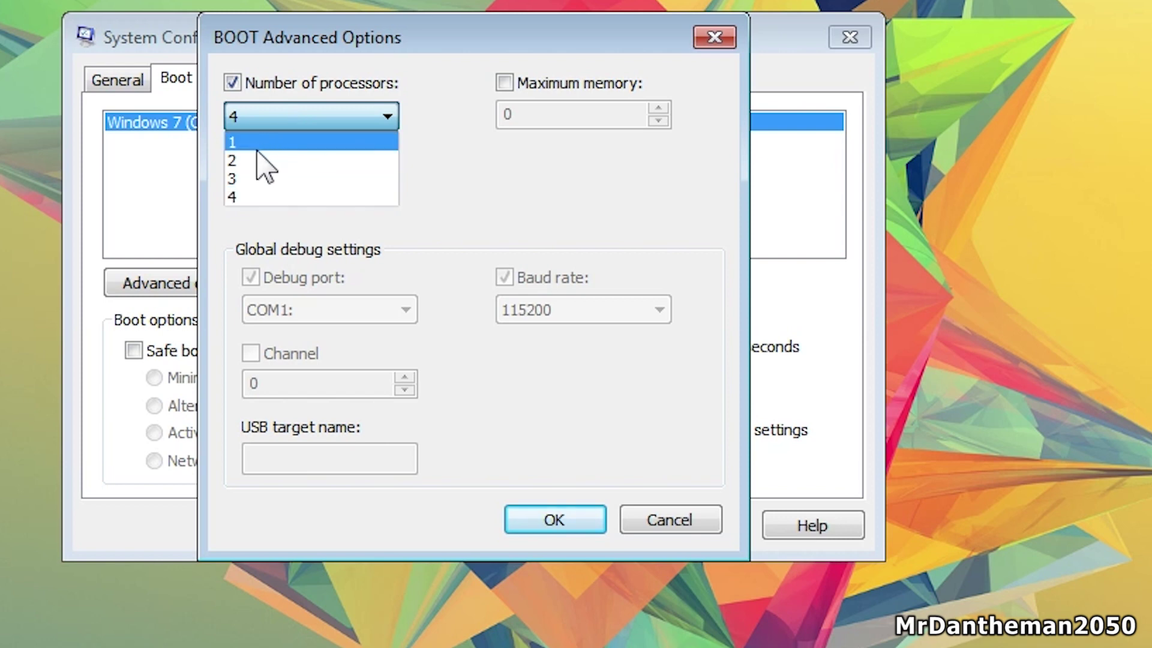
pyautogui.click(256, 193)
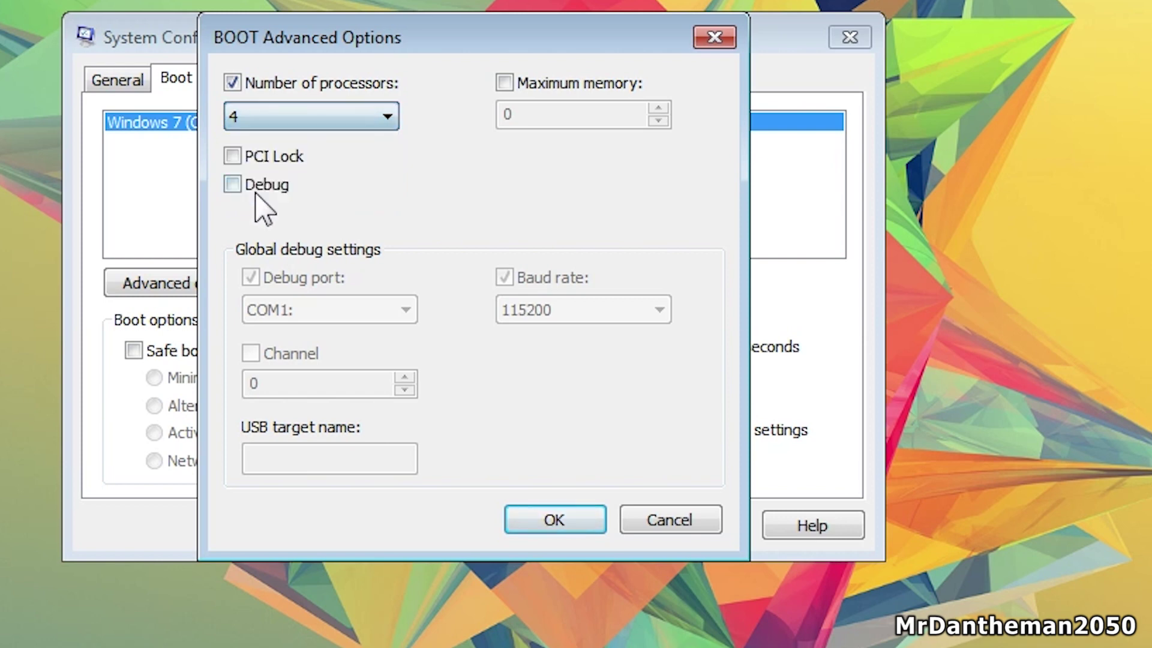
pyautogui.click(555, 521)
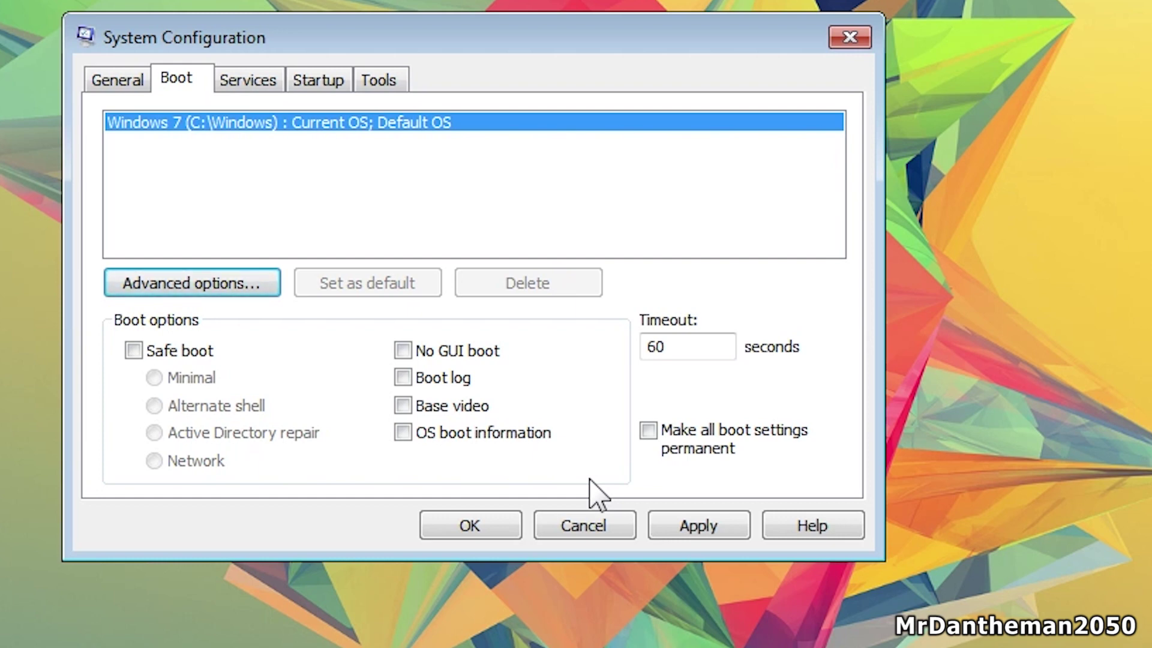
# Step: Try the No GUI boot option, leave it cleared, and confirm the System Configuration settings
pyautogui.click(404, 350)
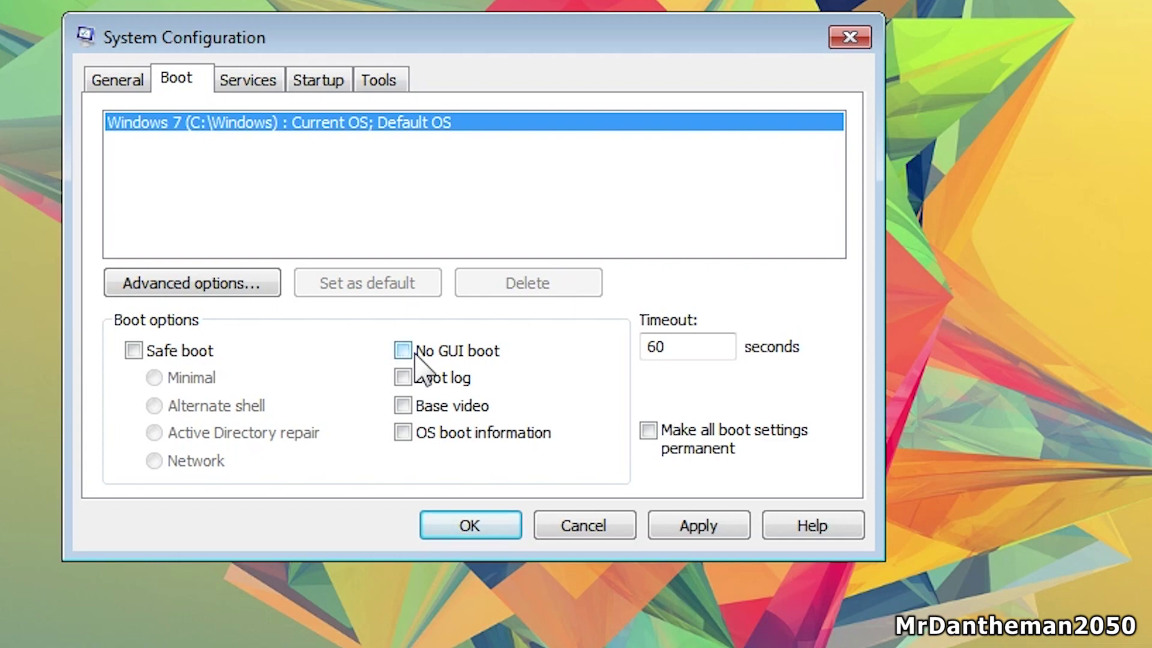
pyautogui.click(445, 534)
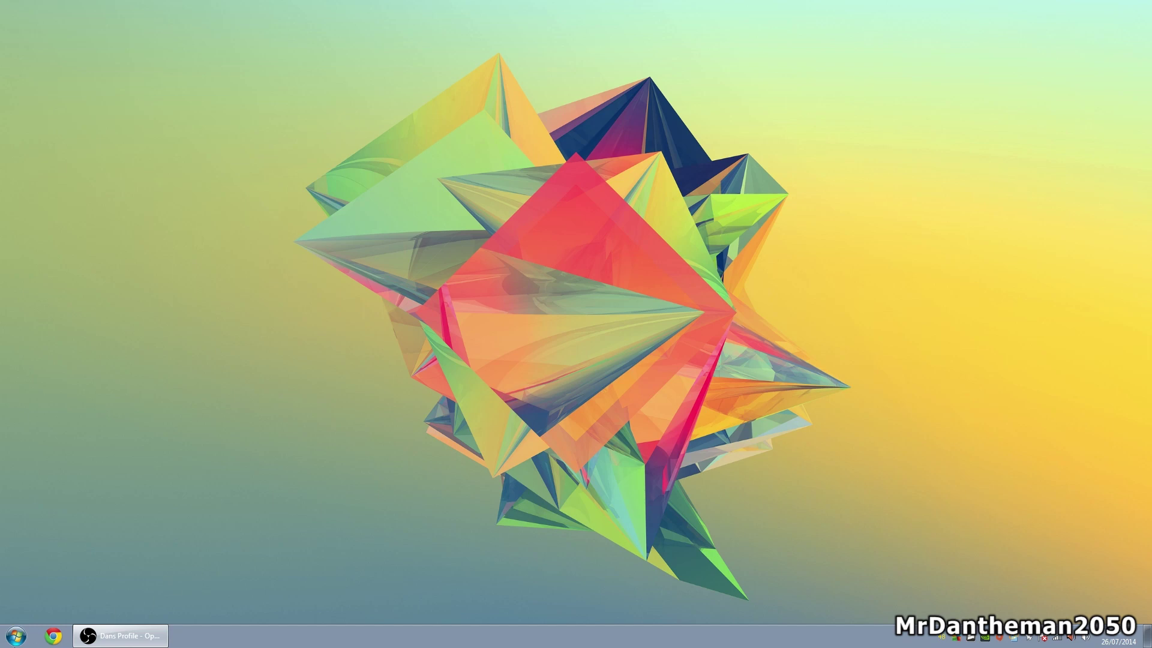
# Step: Open Power Options and bring up the plan settings for the High performance power plan
pyautogui.click(16, 634)
pyautogui.write('power options')
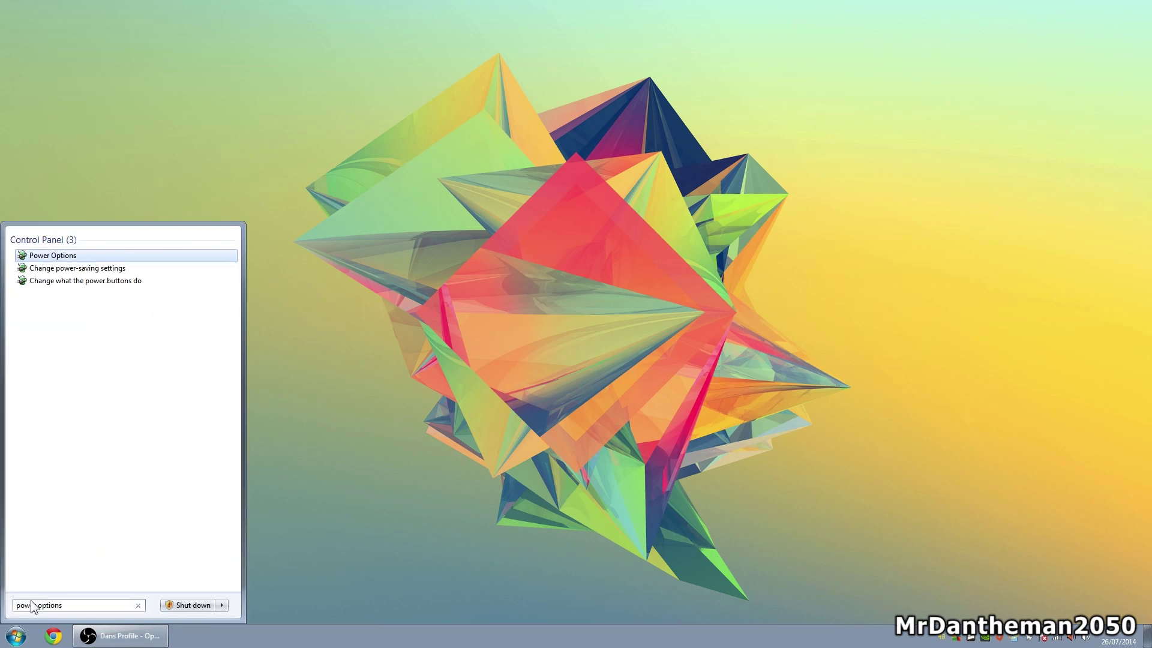
pyautogui.click(49, 255)
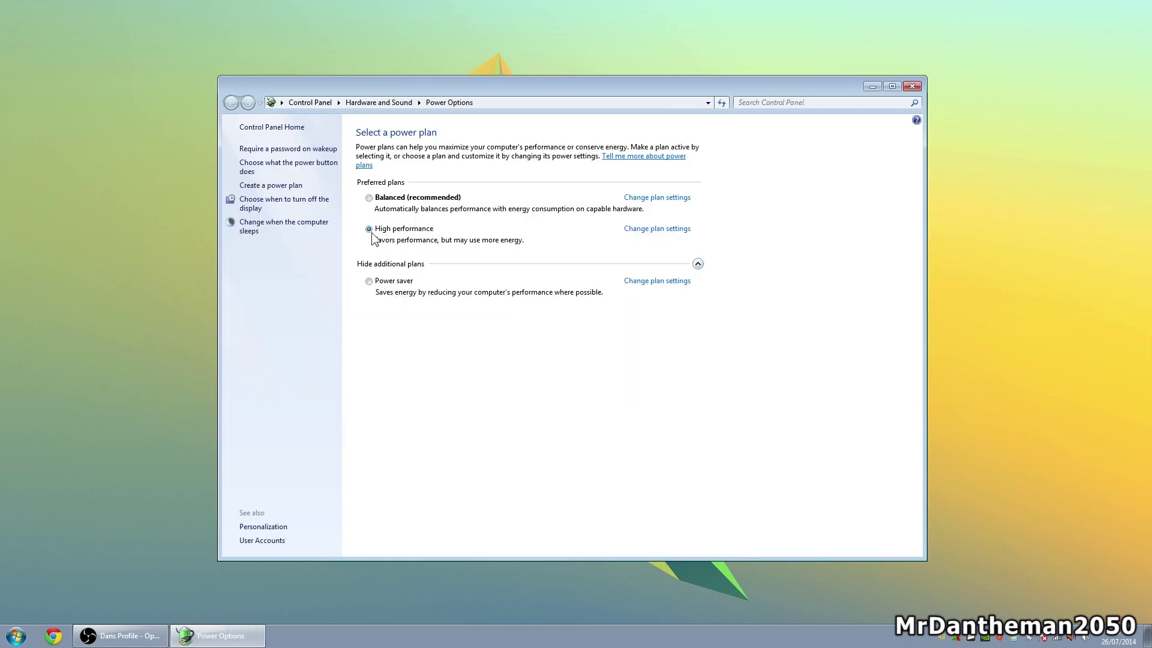
pyautogui.click(673, 232)
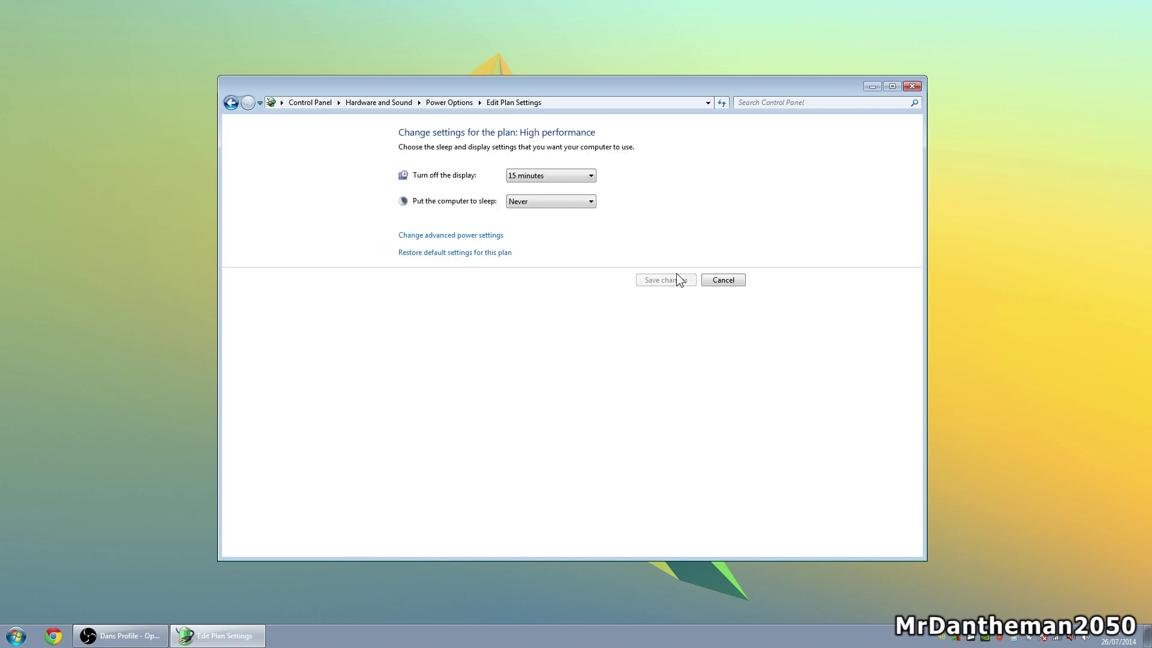
# Step: Open the plan's advanced power settings and unlock the settings that are currently unavailable
pyautogui.click(484, 235)
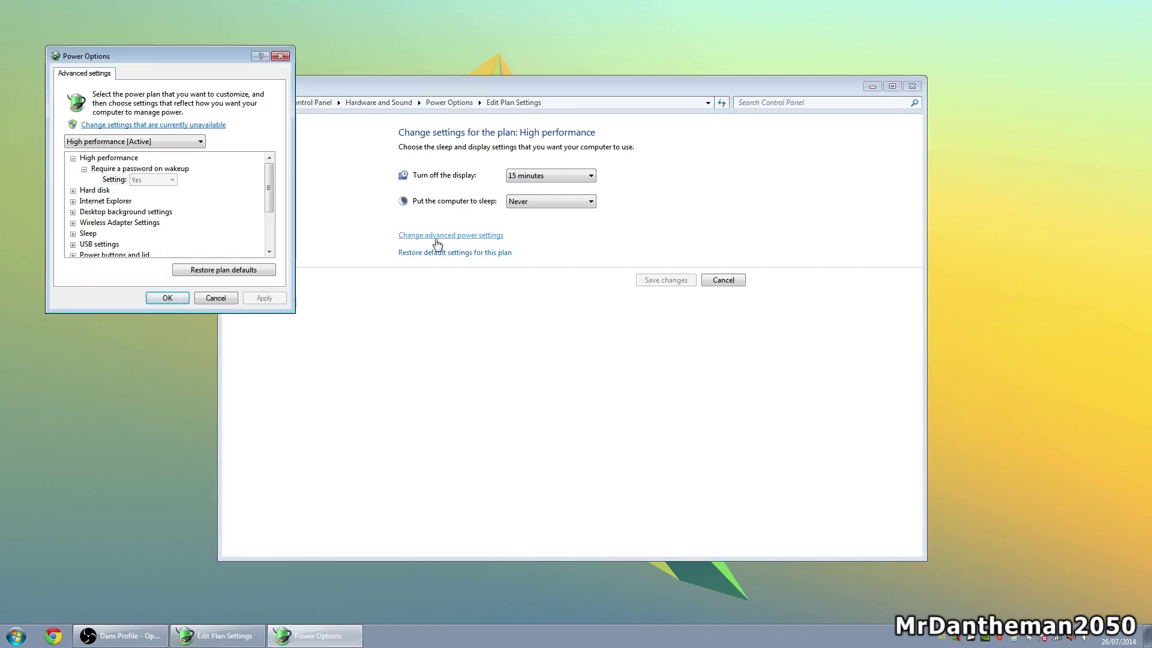
pyautogui.moveTo(185, 60); pyautogui.dragTo(376, 181)
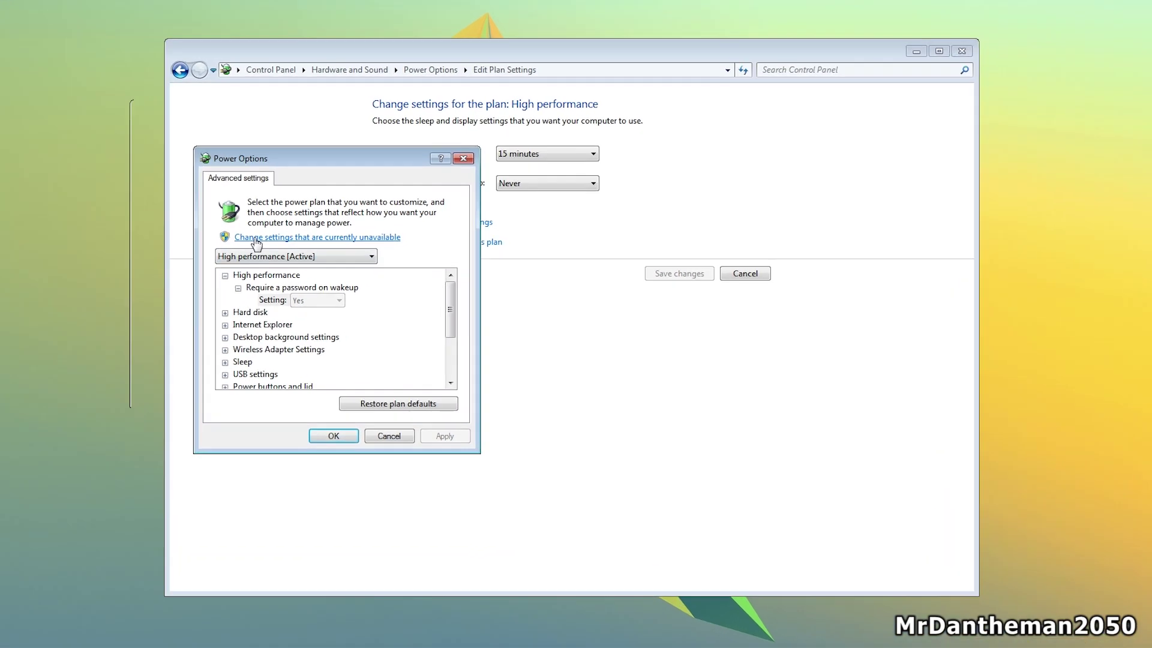
pyautogui.click(255, 238)
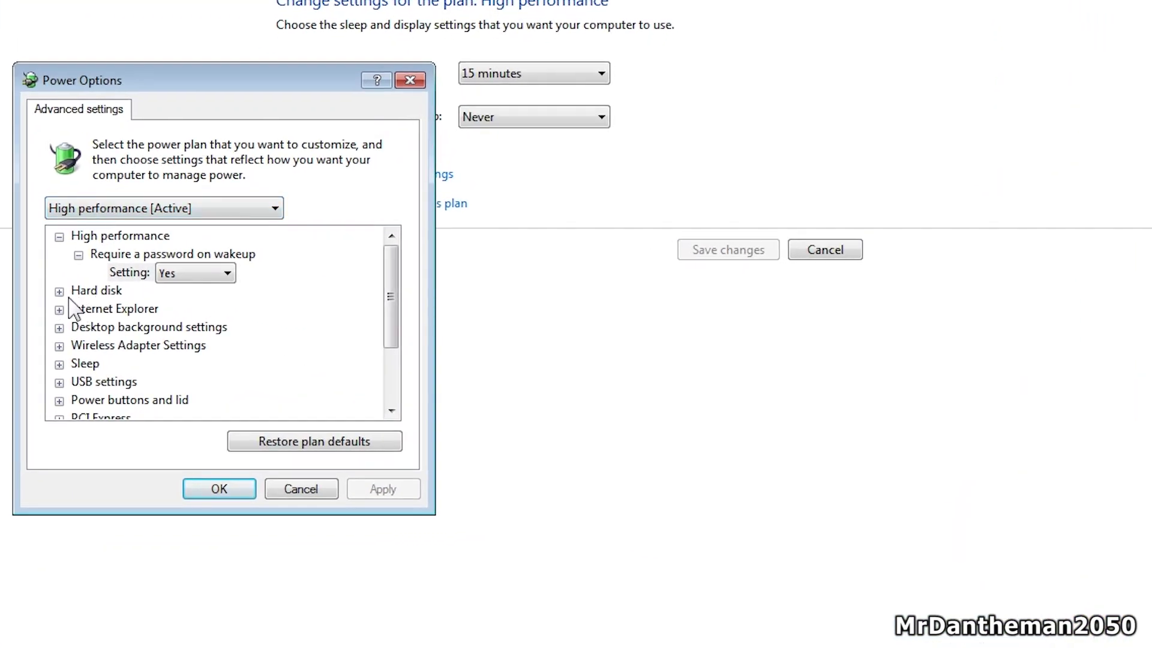
# Step: Expand the Hard disk and Internet Explorer groups to check the hard disk turn-off time and JavaScript timer frequency
pyautogui.click(59, 293)
pyautogui.moveTo(99, 84); pyautogui.dragTo(92, 55)
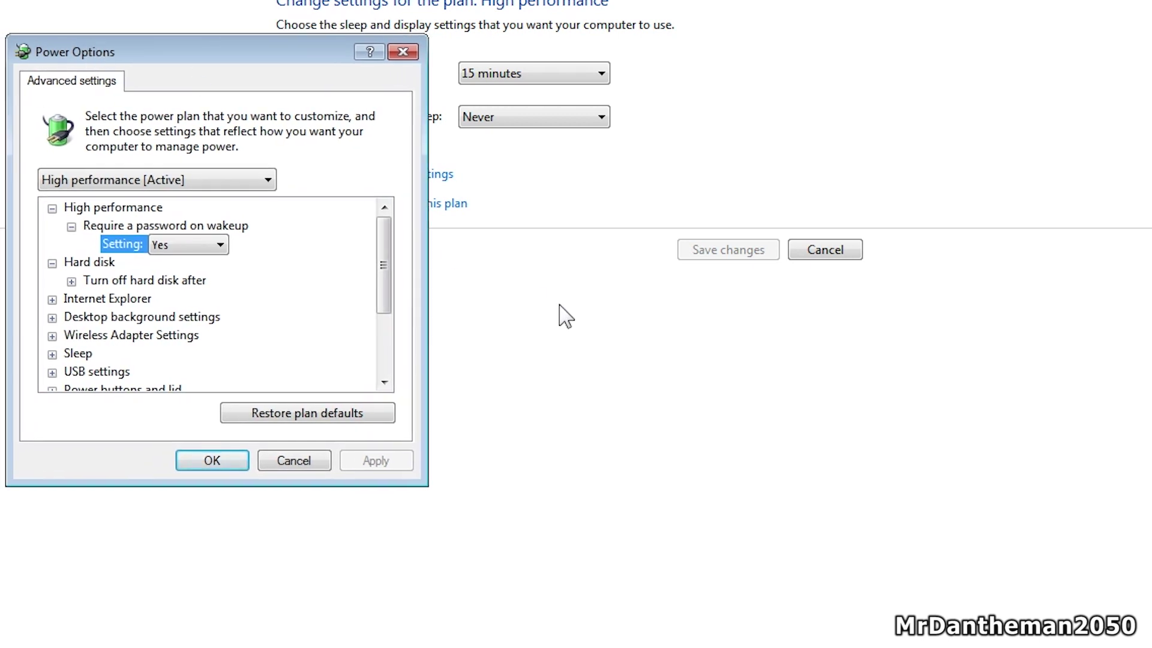
pyautogui.click(72, 282)
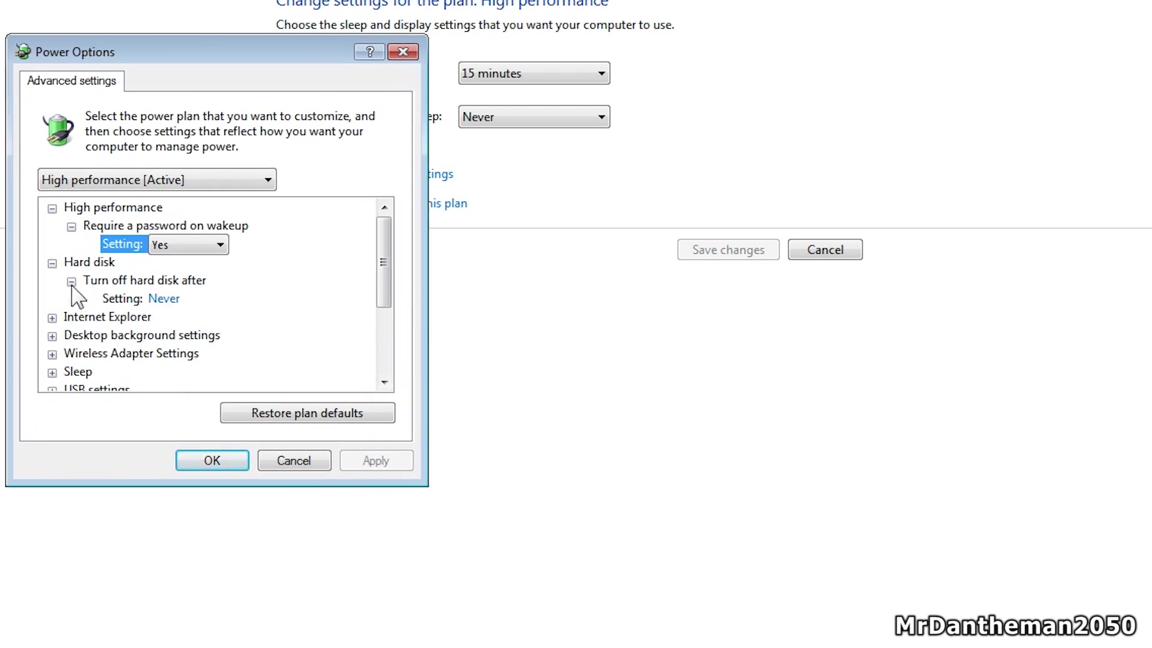
pyautogui.scroll(-1, 386, 257)
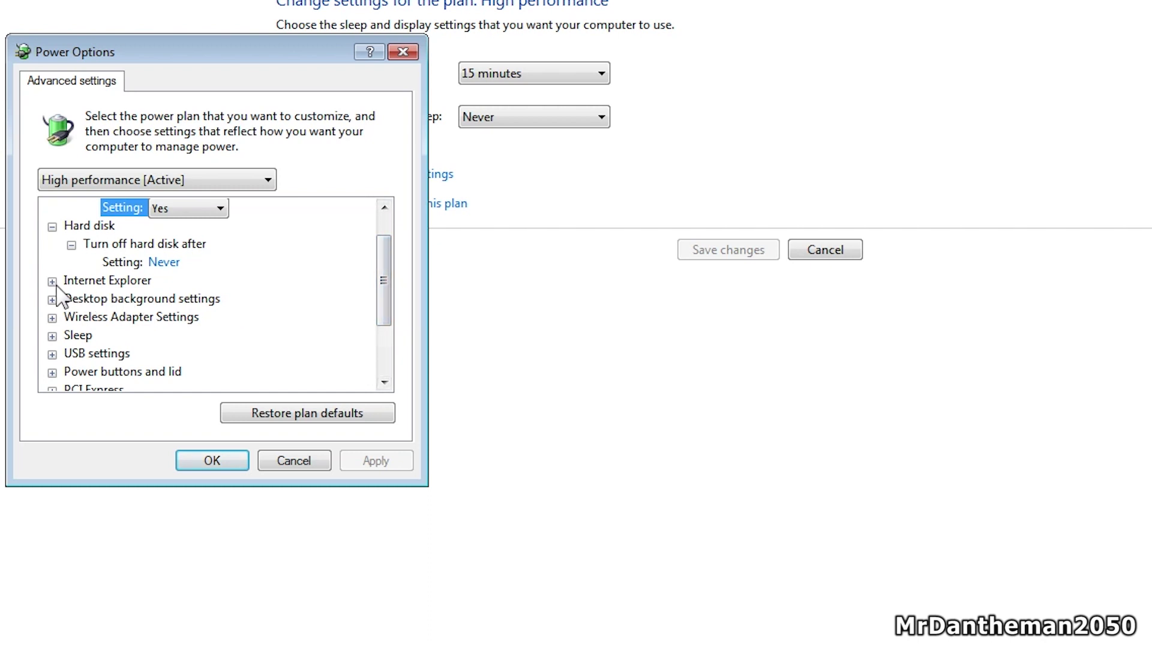
pyautogui.click(52, 281)
pyautogui.click(72, 299)
# Step: Check the desktop background slide show setting and the wireless adapter's power saving mode
pyautogui.scroll(-2, 382, 291)
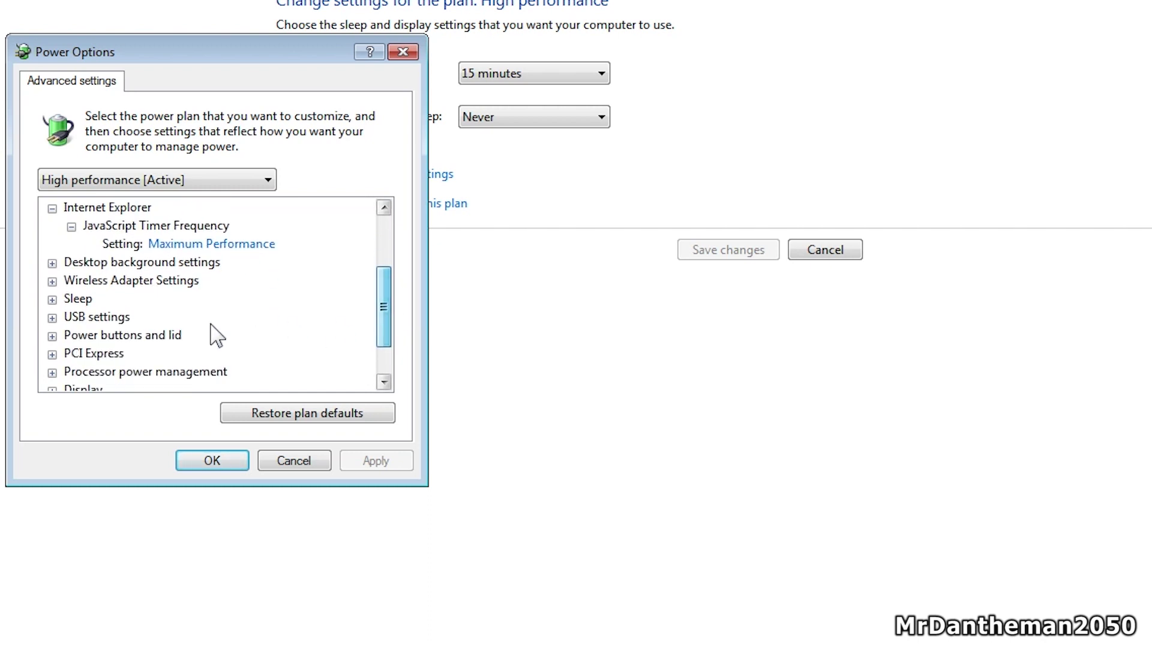
pyautogui.click(52, 263)
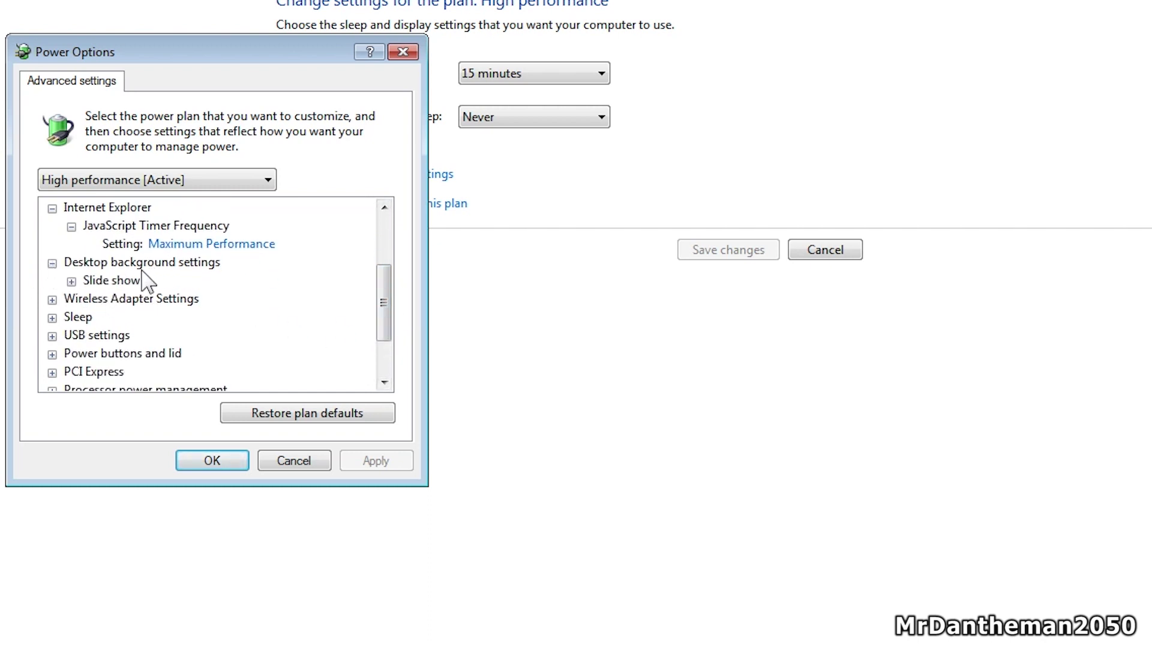
pyautogui.click(72, 281)
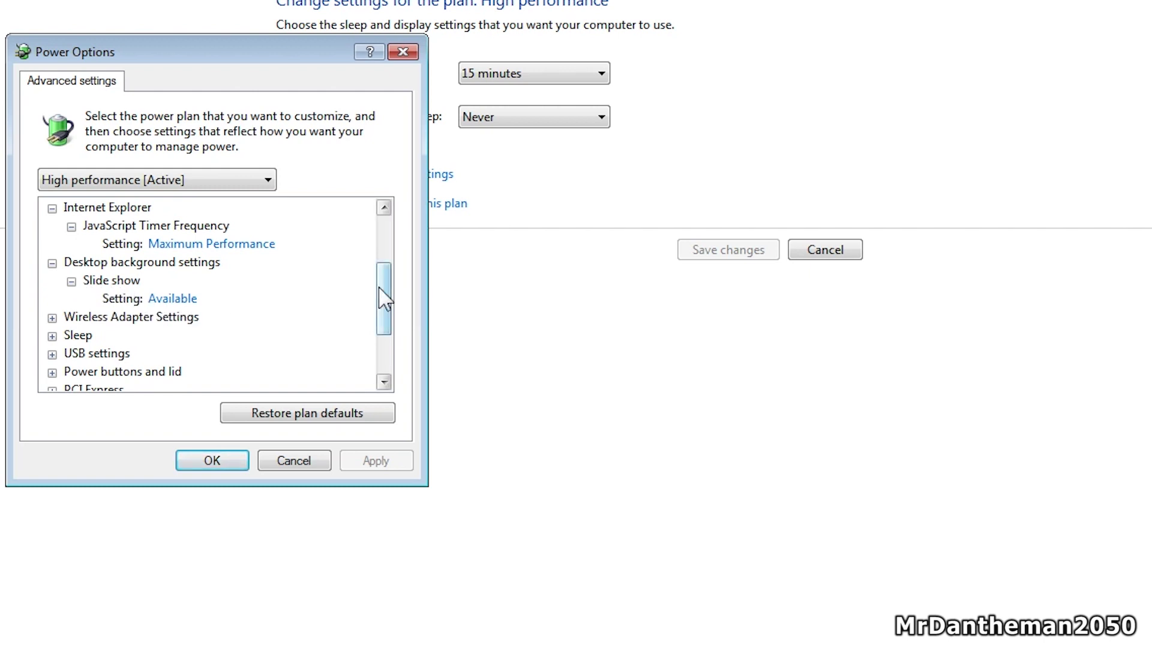
pyautogui.scroll(-1, 384, 297)
pyautogui.click(71, 317)
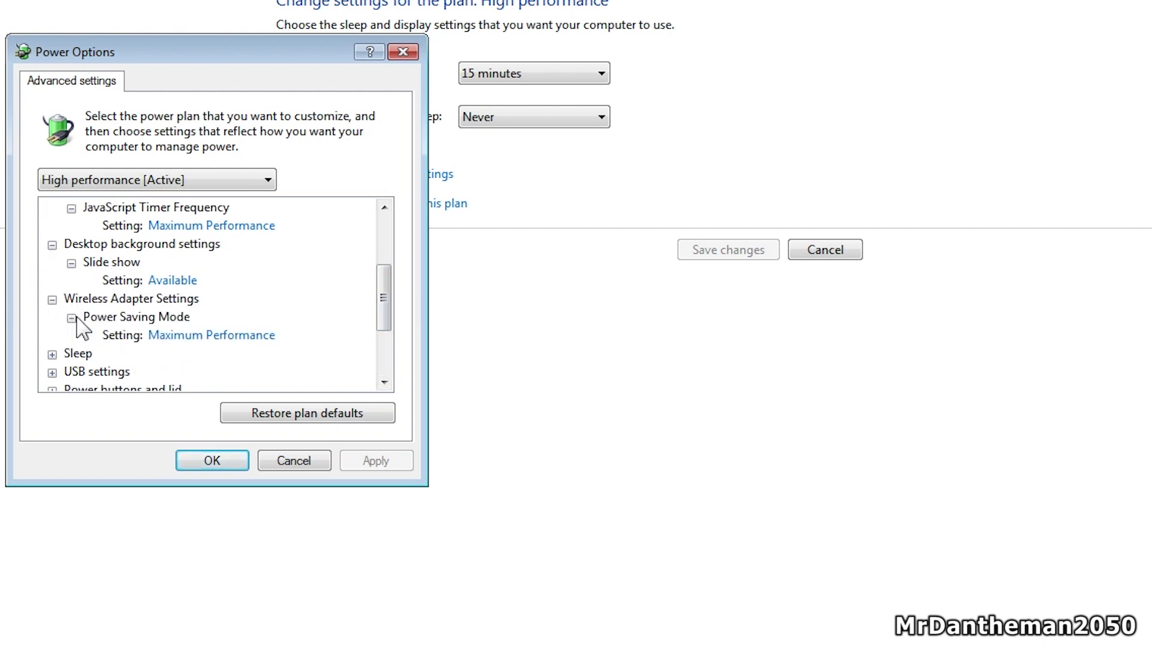
# Step: Review all the Sleep settings: sleep after, hybrid sleep, hibernate after and wake timers
pyautogui.scroll(-1, 384, 317)
pyautogui.click(52, 318)
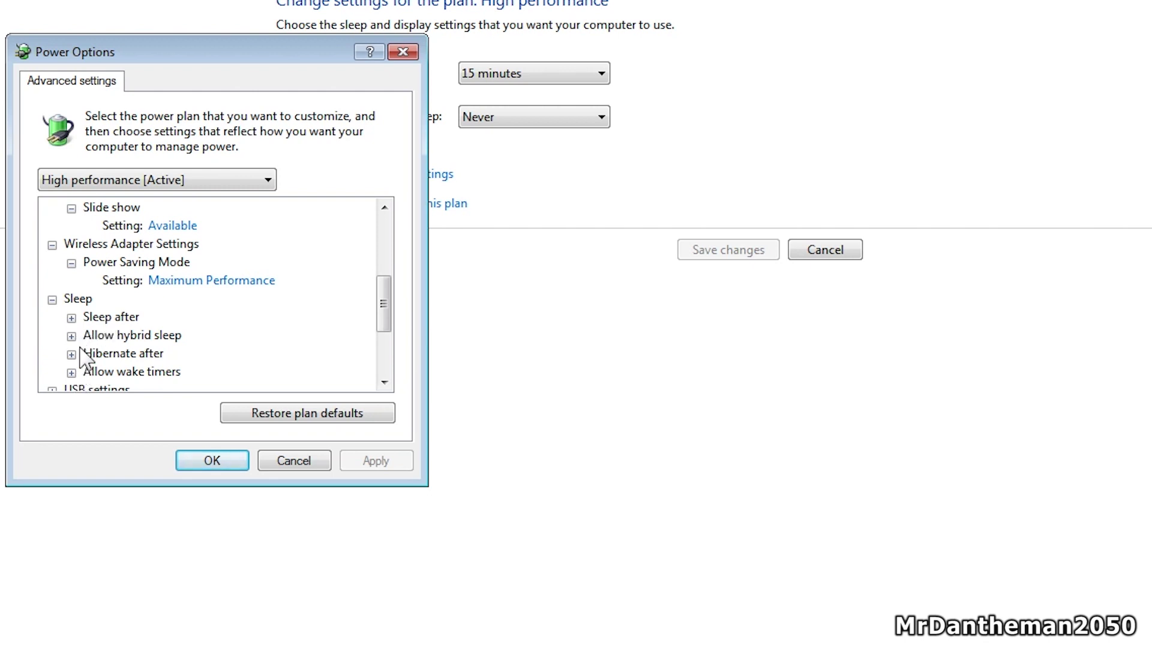
pyautogui.click(71, 318)
pyautogui.scroll(-1, 102, 354)
pyautogui.click(71, 281)
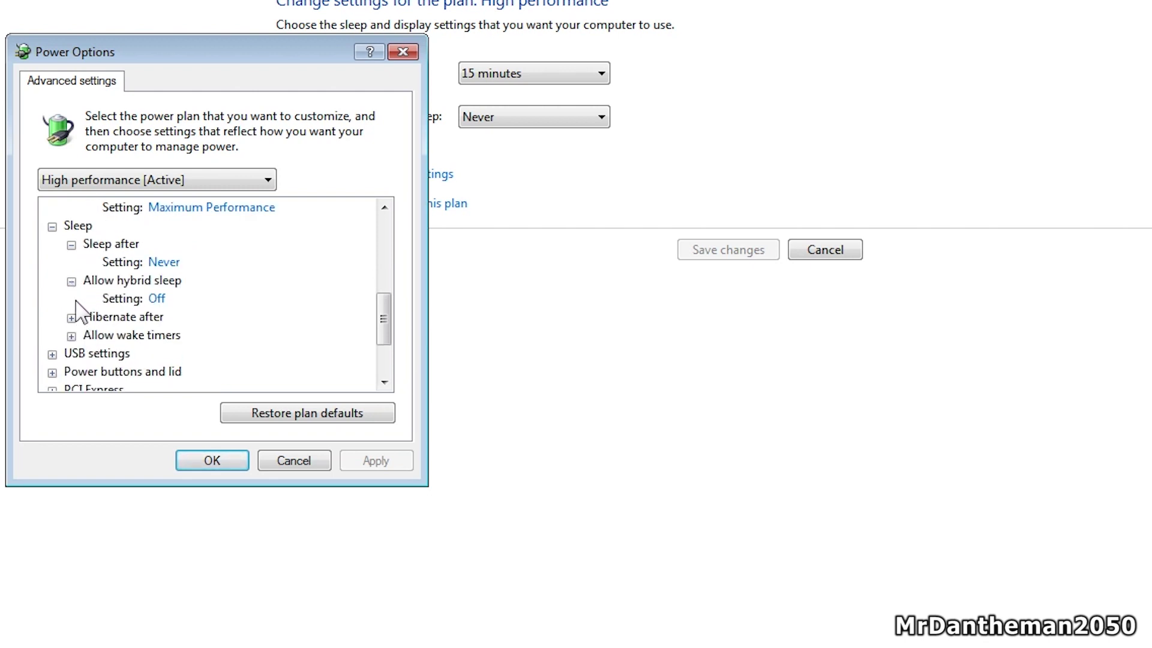
pyautogui.scroll(-1, 76, 315)
pyautogui.click(72, 246)
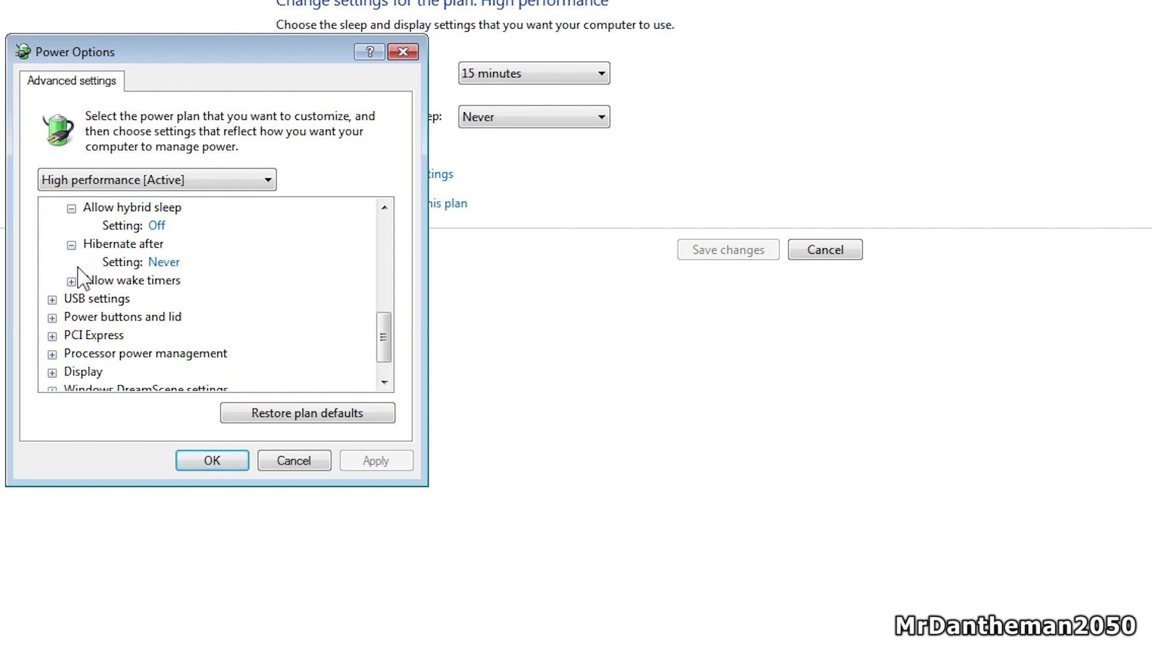
pyautogui.click(71, 282)
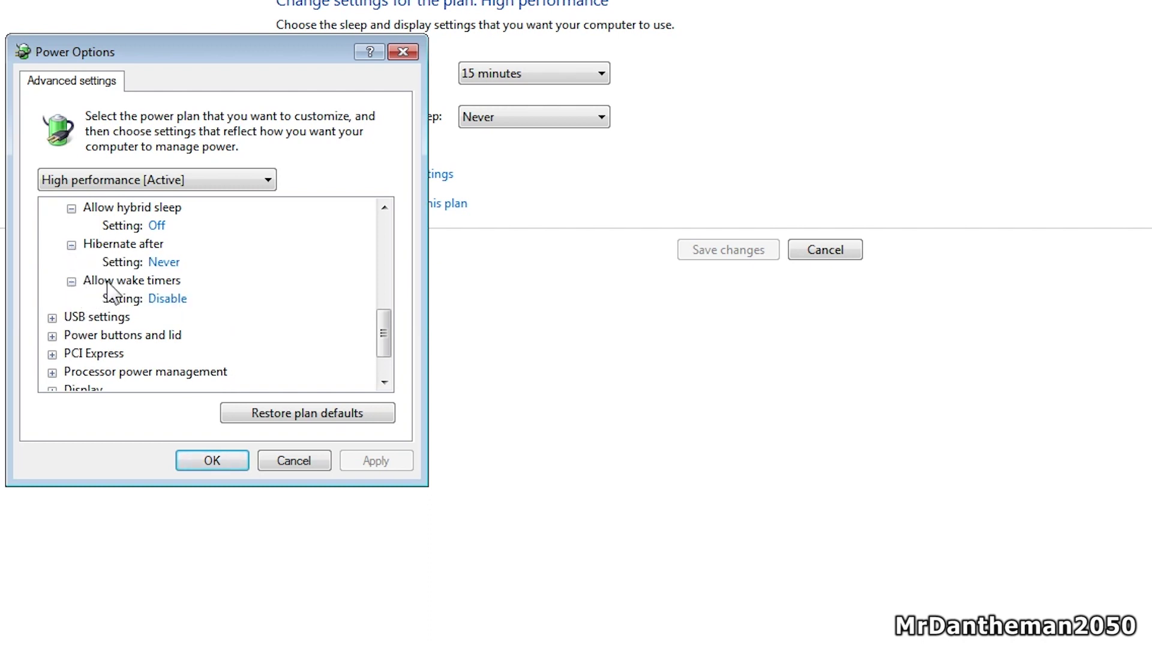
# Step: Check the USB selective suspend setting and review the choices available for the power button action
pyautogui.scroll(-1, 384, 354)
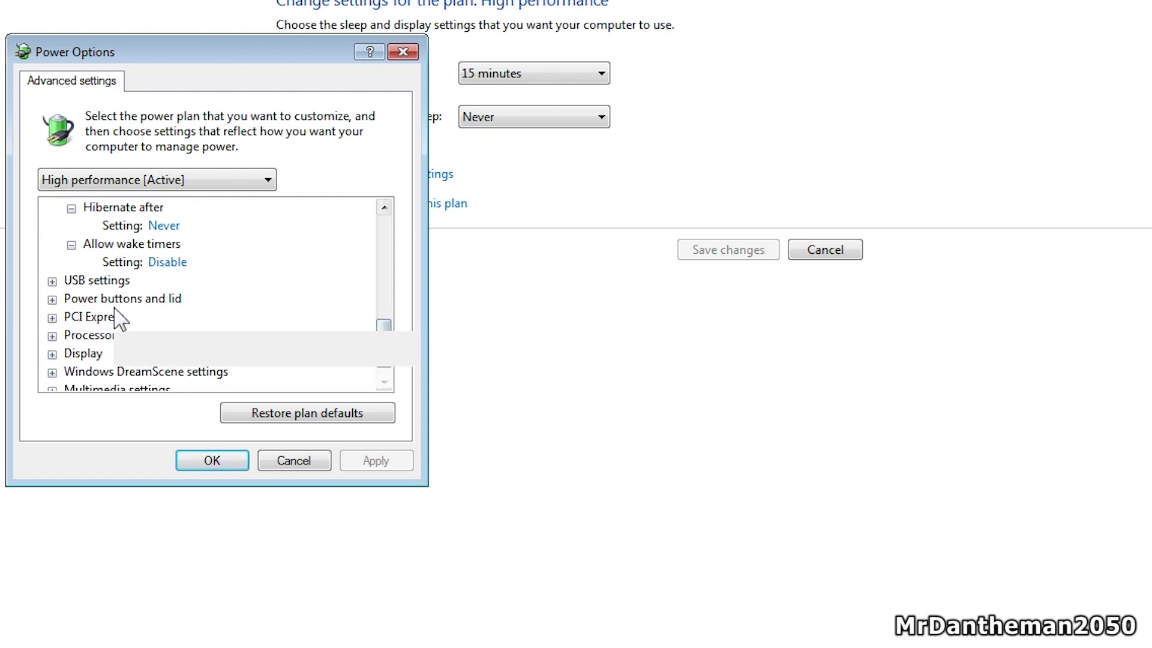
pyautogui.click(52, 281)
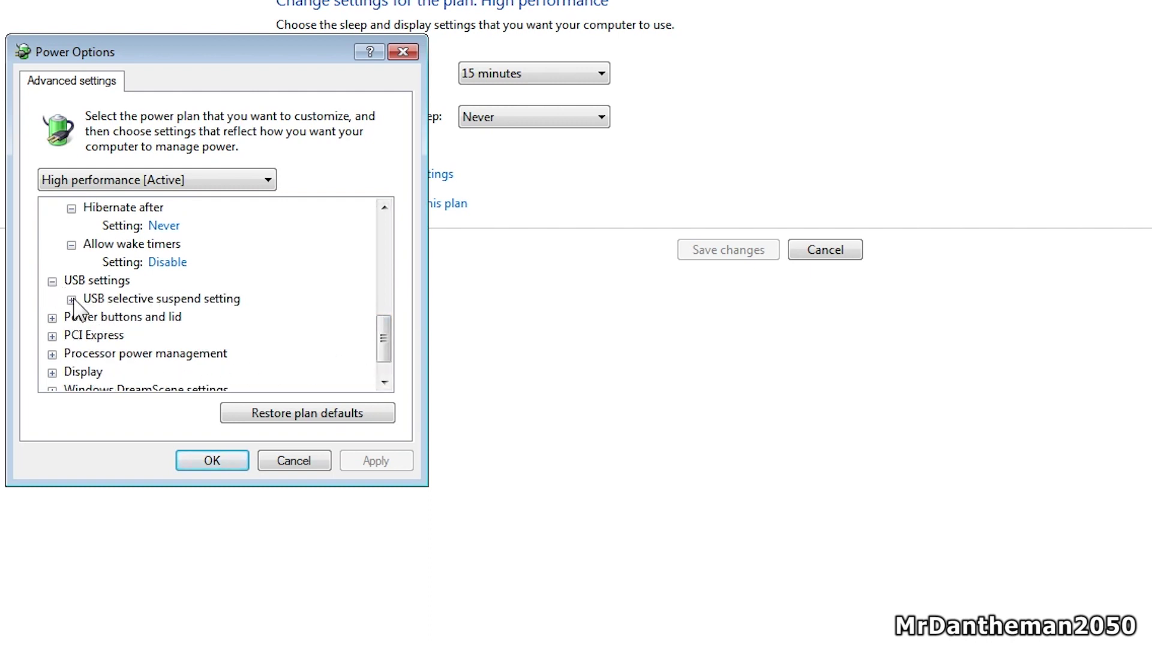
pyautogui.click(72, 300)
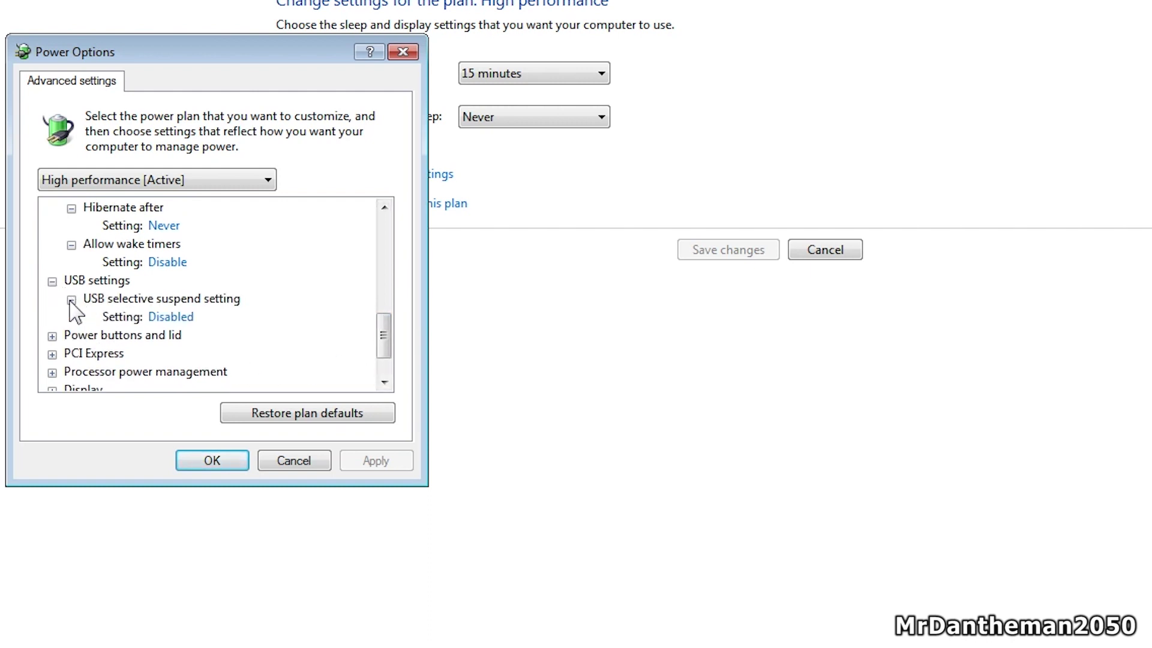
pyautogui.scroll(-1, 385, 335)
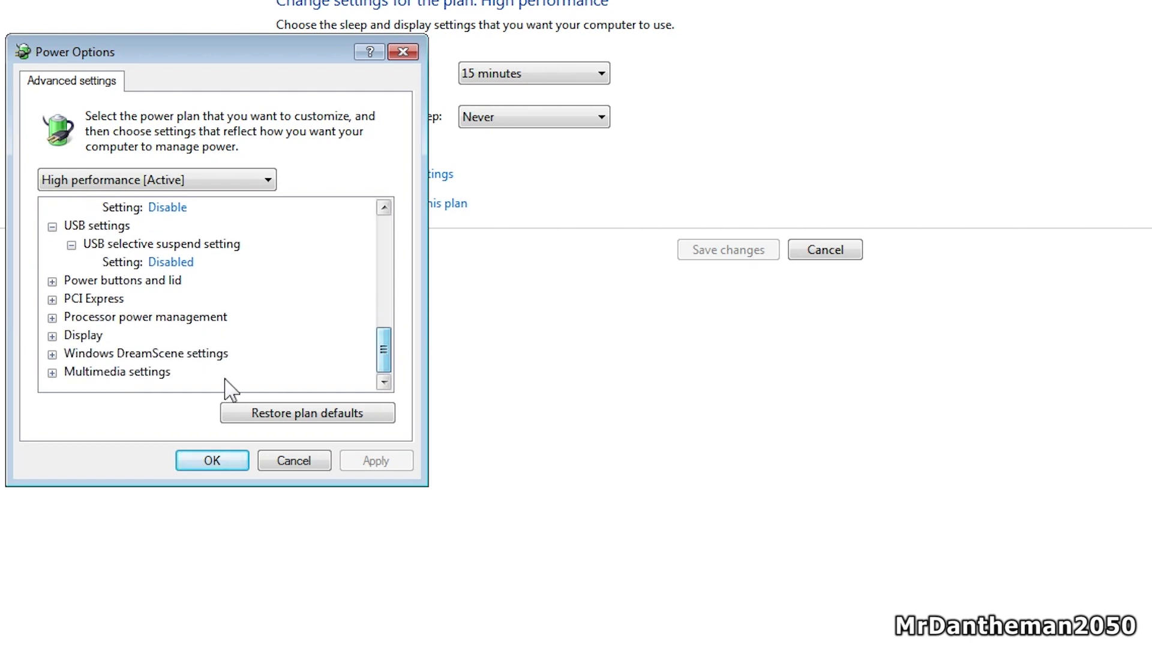
pyautogui.click(53, 282)
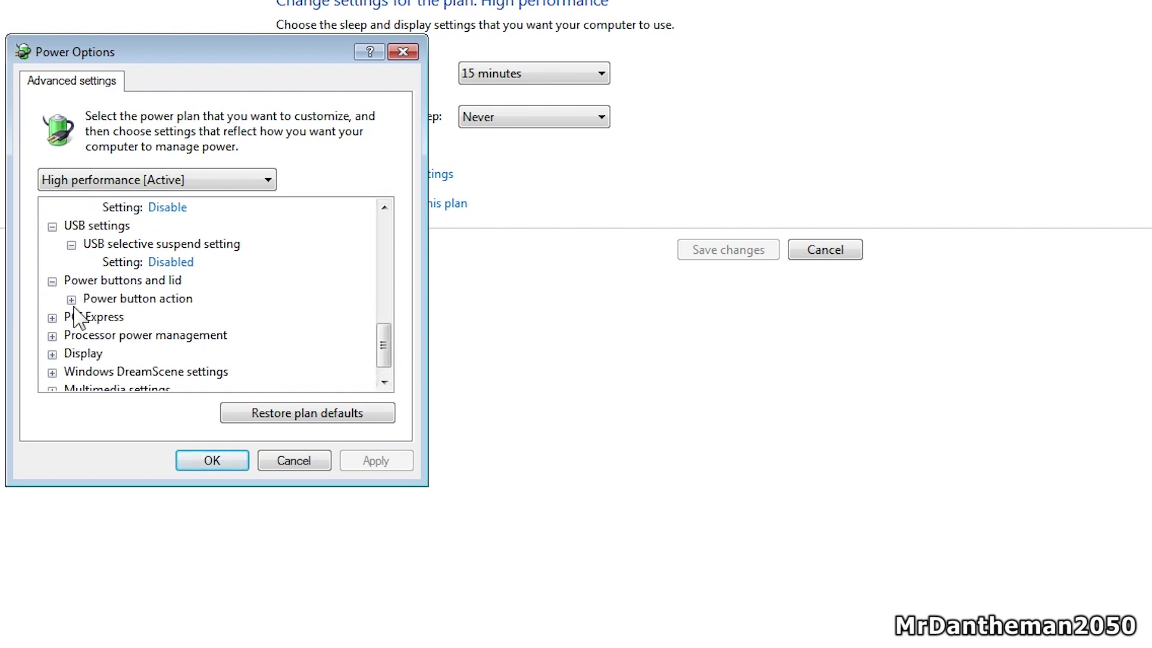
pyautogui.click(72, 300)
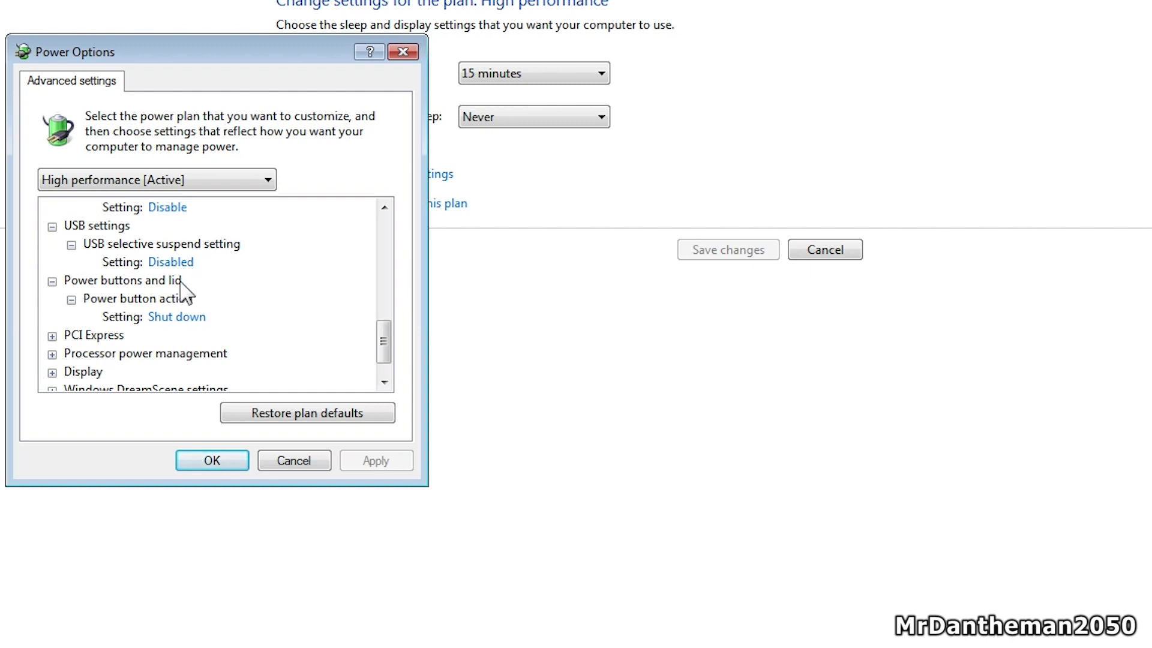
pyautogui.click(165, 317)
pyautogui.click(192, 317)
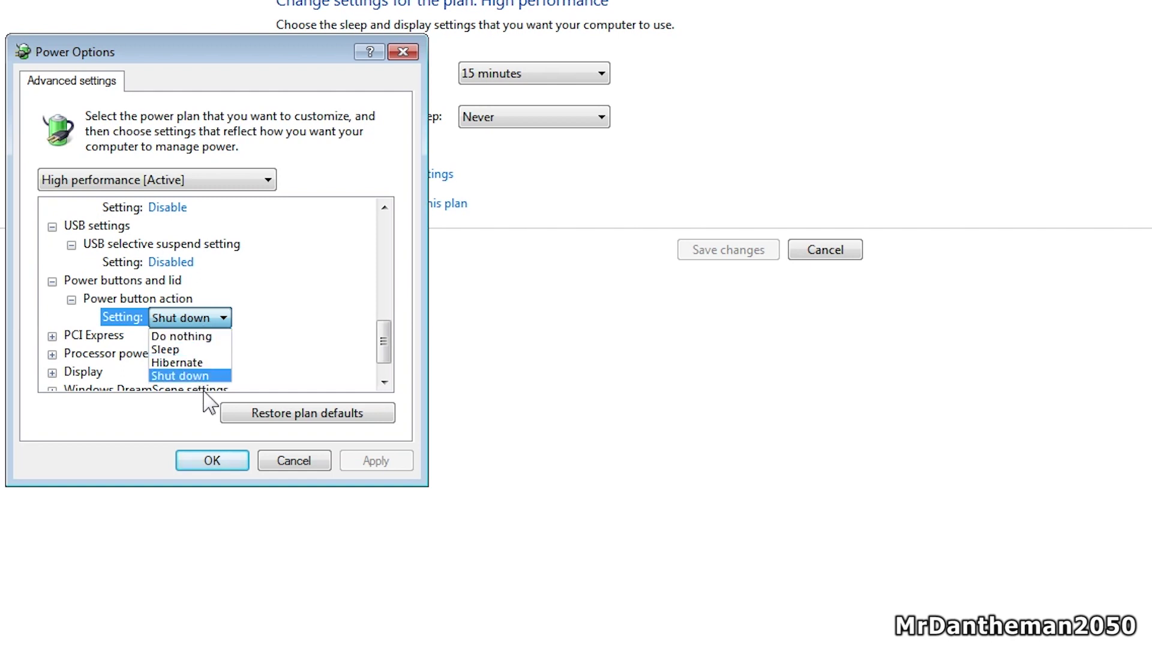
pyautogui.click(223, 318)
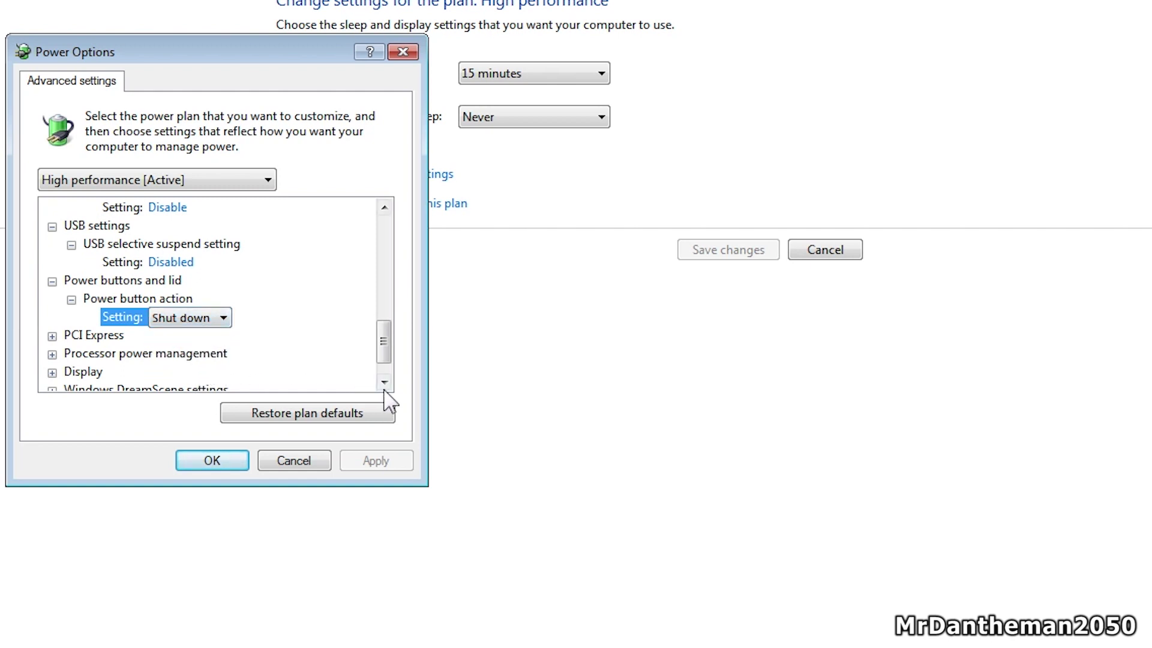
# Step: Check the PCI Express link state power management and the minimum processor state
pyautogui.click(52, 336)
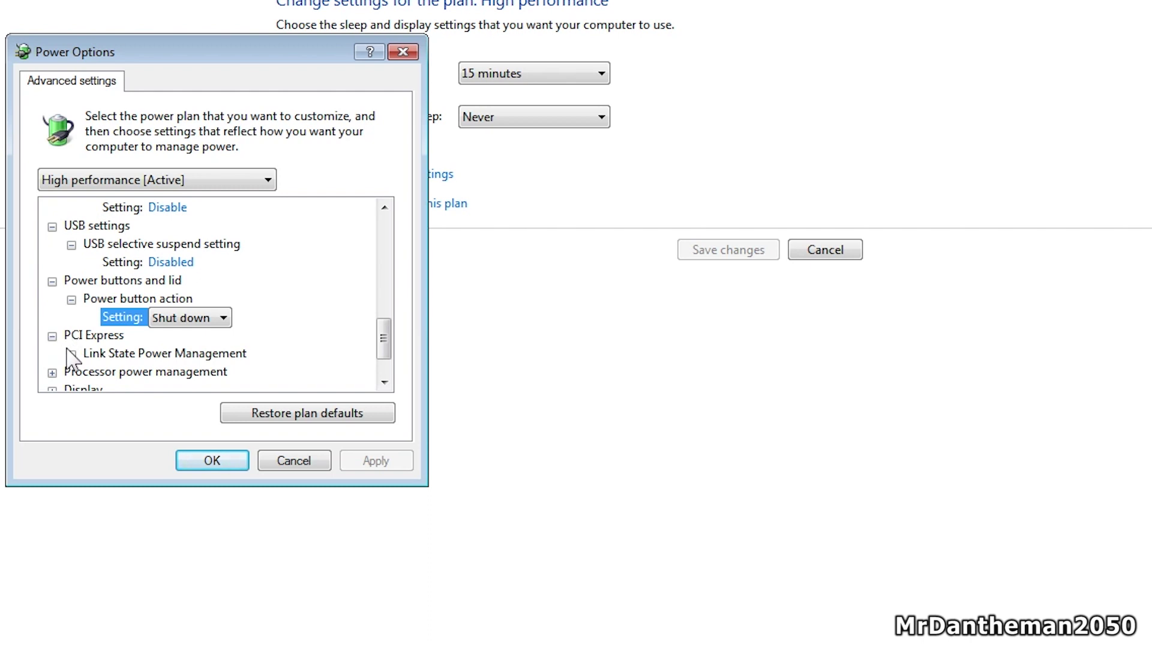
pyautogui.click(72, 354)
pyautogui.moveTo(377, 336); pyautogui.dragTo(385, 362)
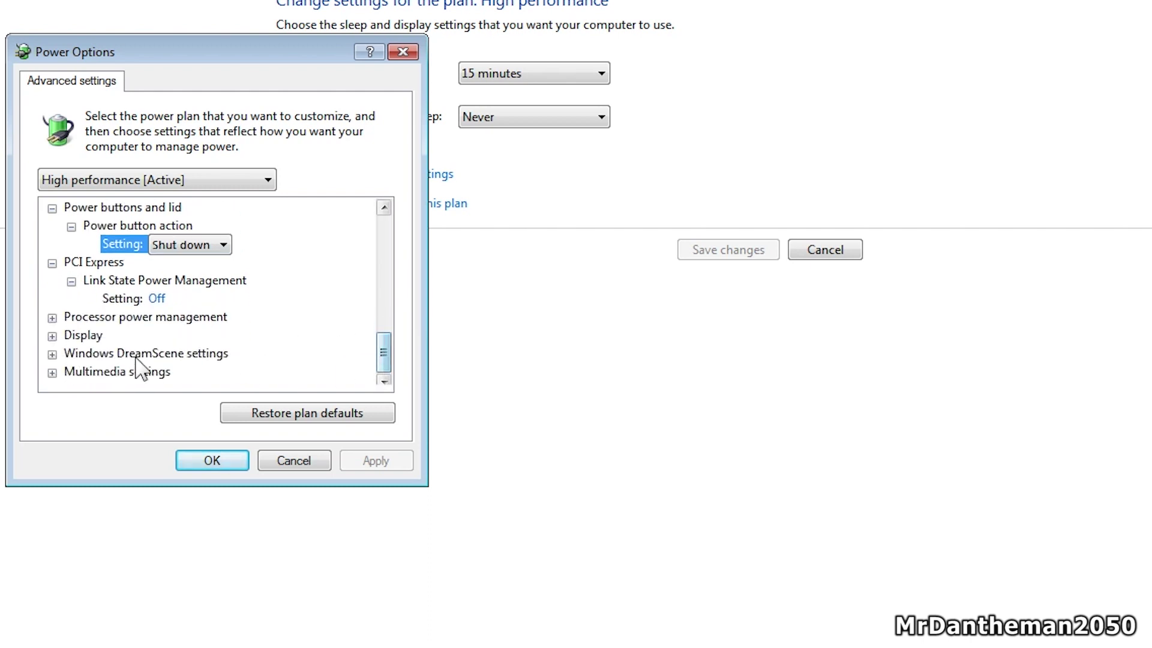
pyautogui.click(53, 318)
pyautogui.click(52, 320)
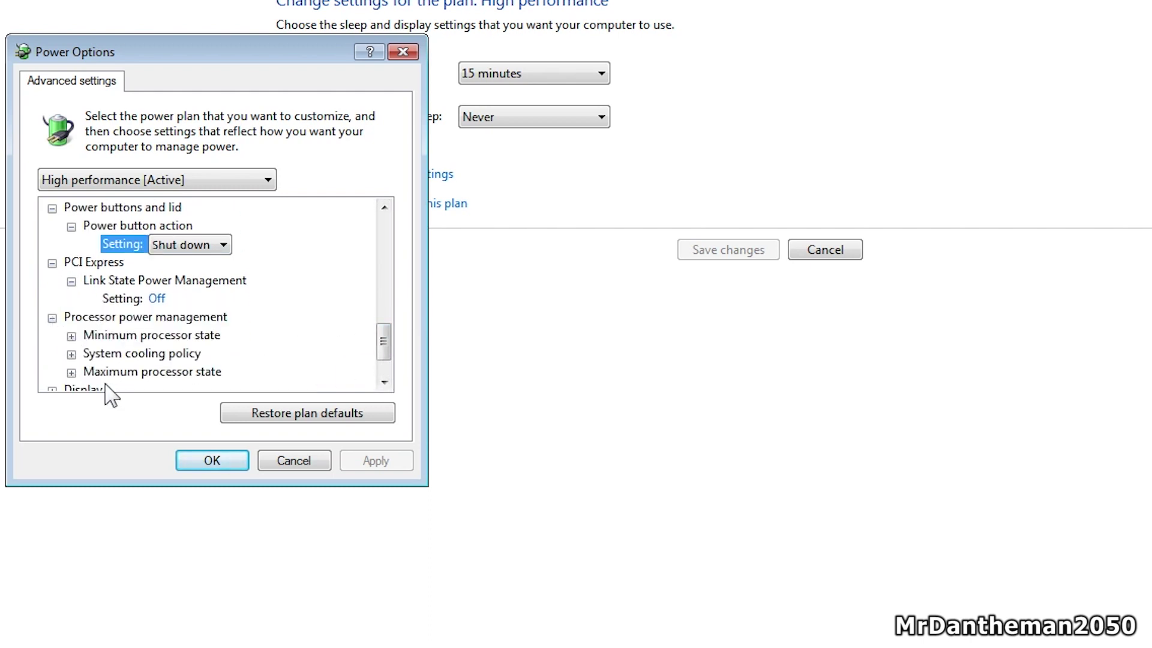
pyautogui.click(71, 336)
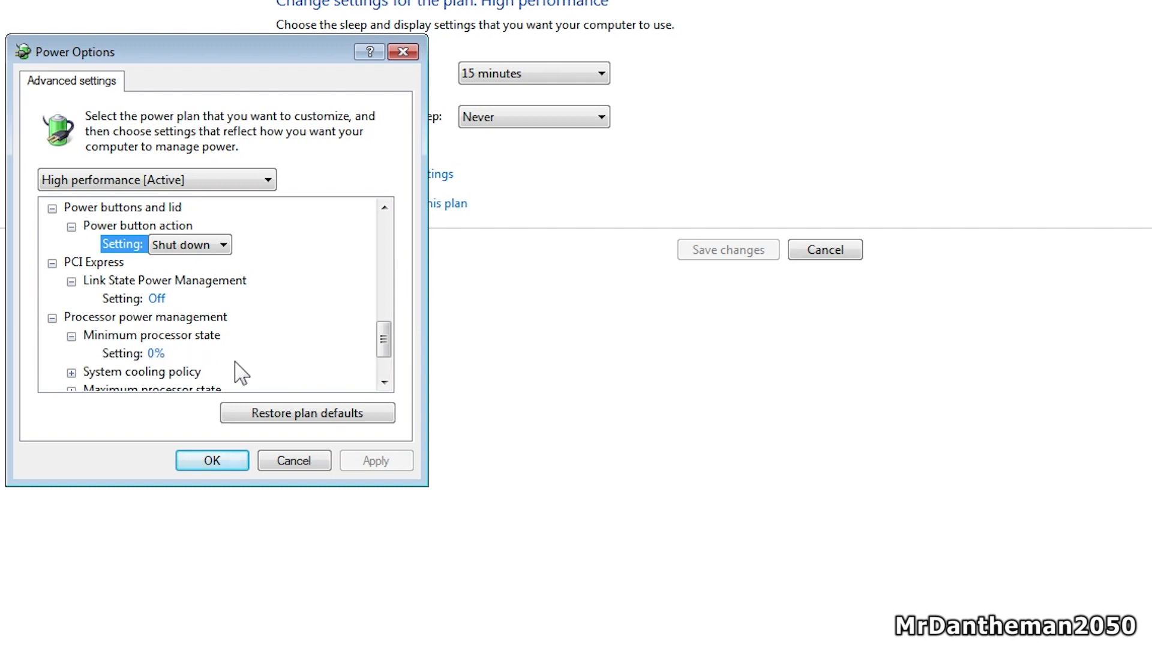
# Step: Check the system cooling policy and the maximum processor state under Processor power management
pyautogui.click(384, 382)
pyautogui.click(385, 382)
pyautogui.click(385, 381)
pyautogui.click(385, 382)
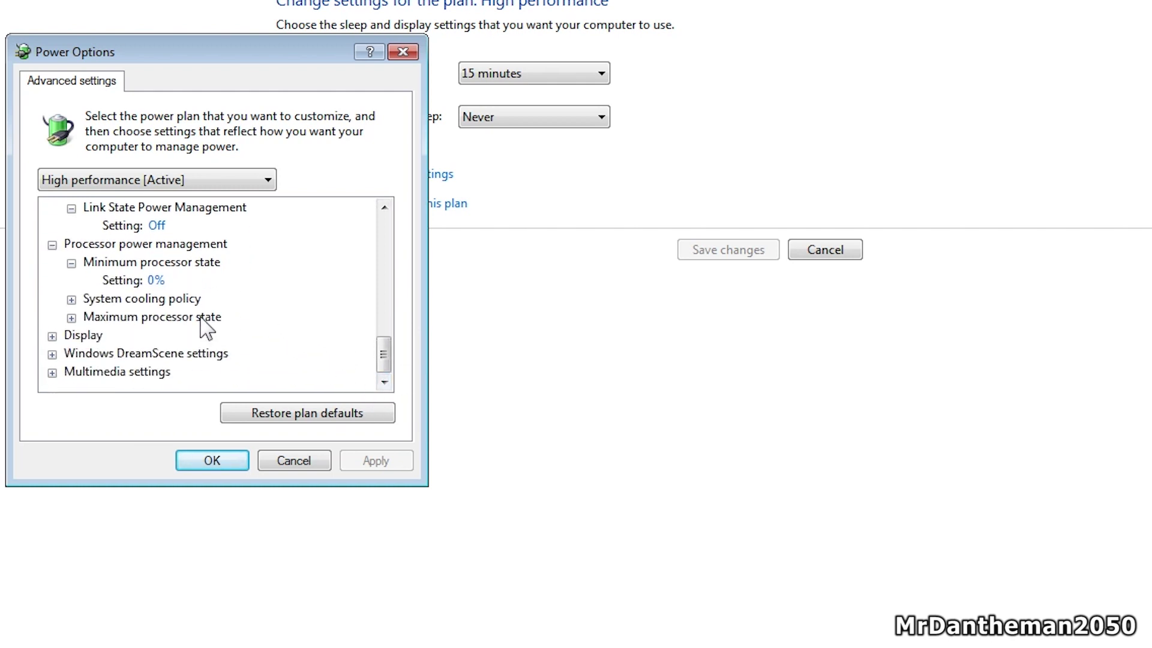
pyautogui.click(72, 299)
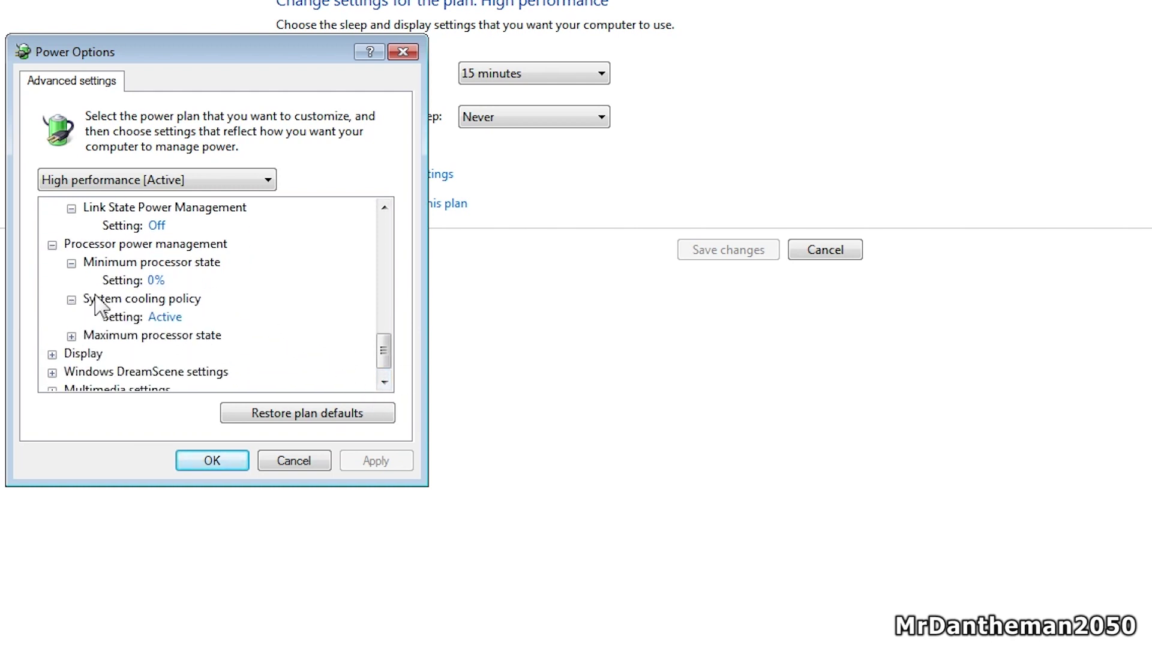
pyautogui.click(383, 382)
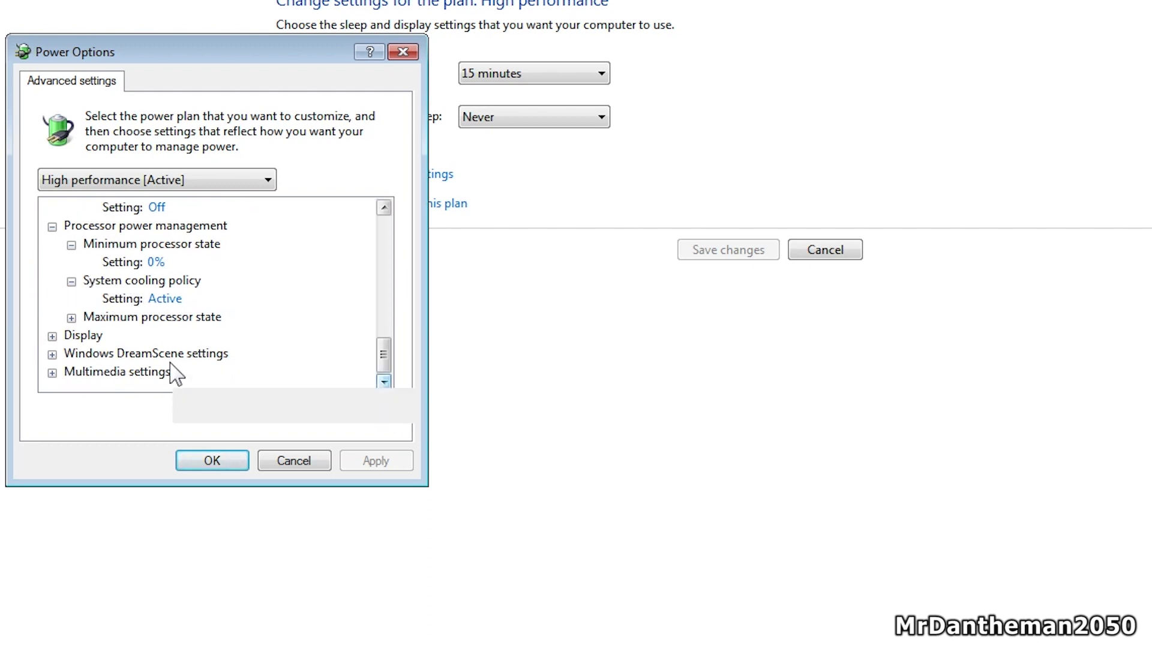
pyautogui.click(70, 319)
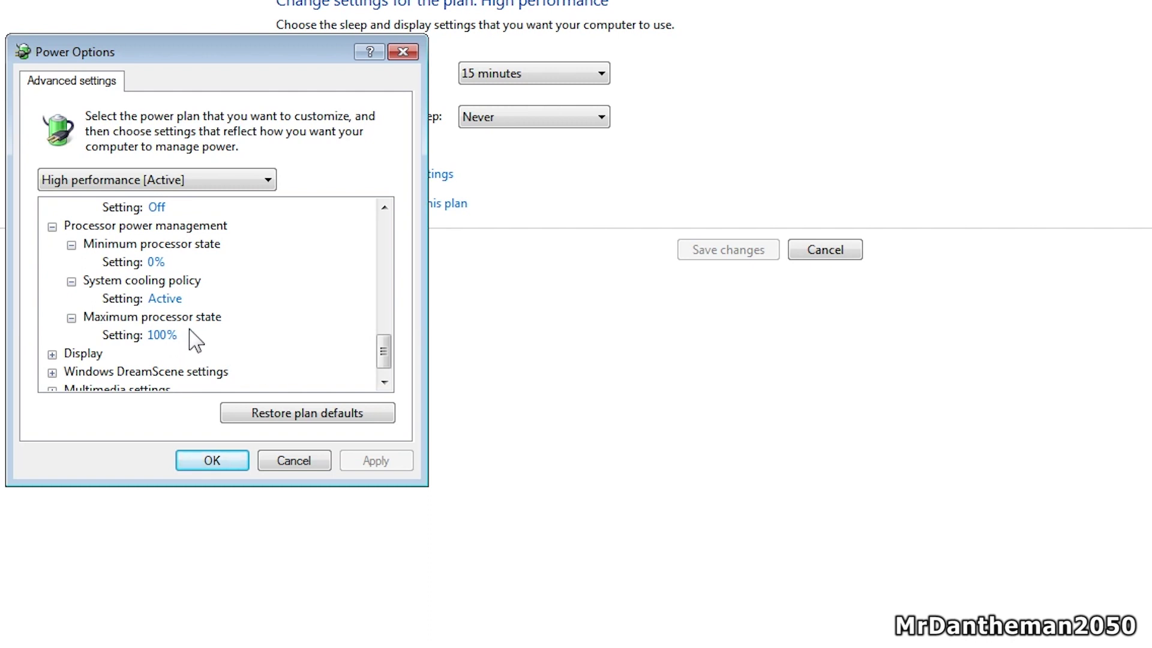
# Step: Expand the Display group to check the time after which the display turns off
pyautogui.click(383, 382)
pyautogui.click(52, 336)
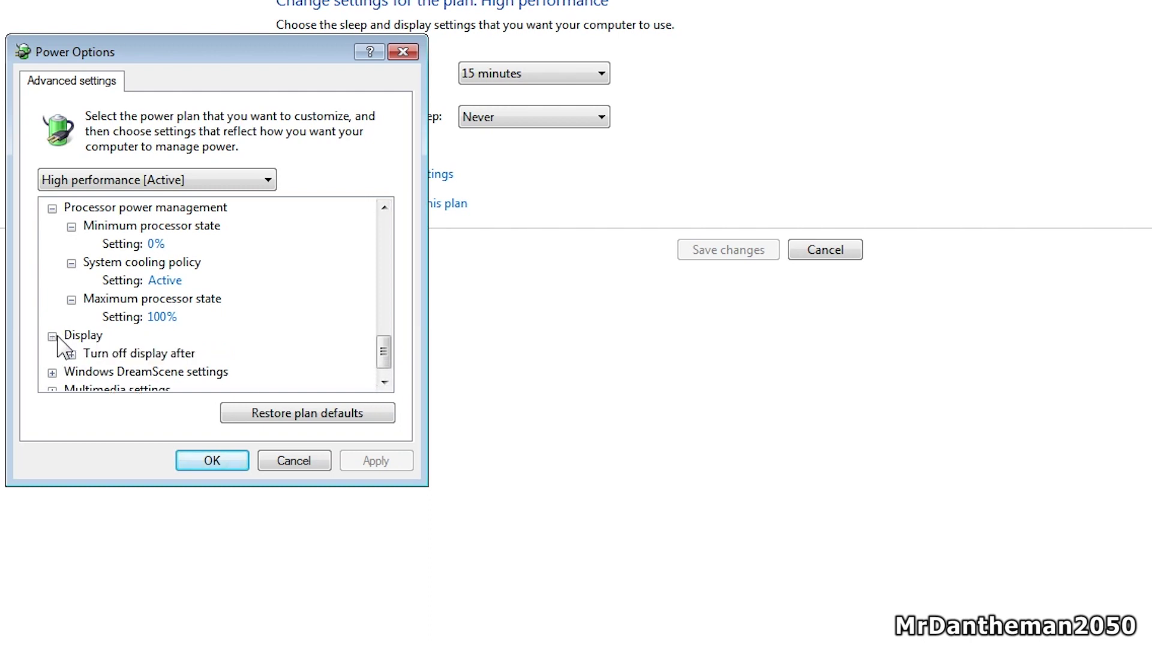
pyautogui.click(71, 354)
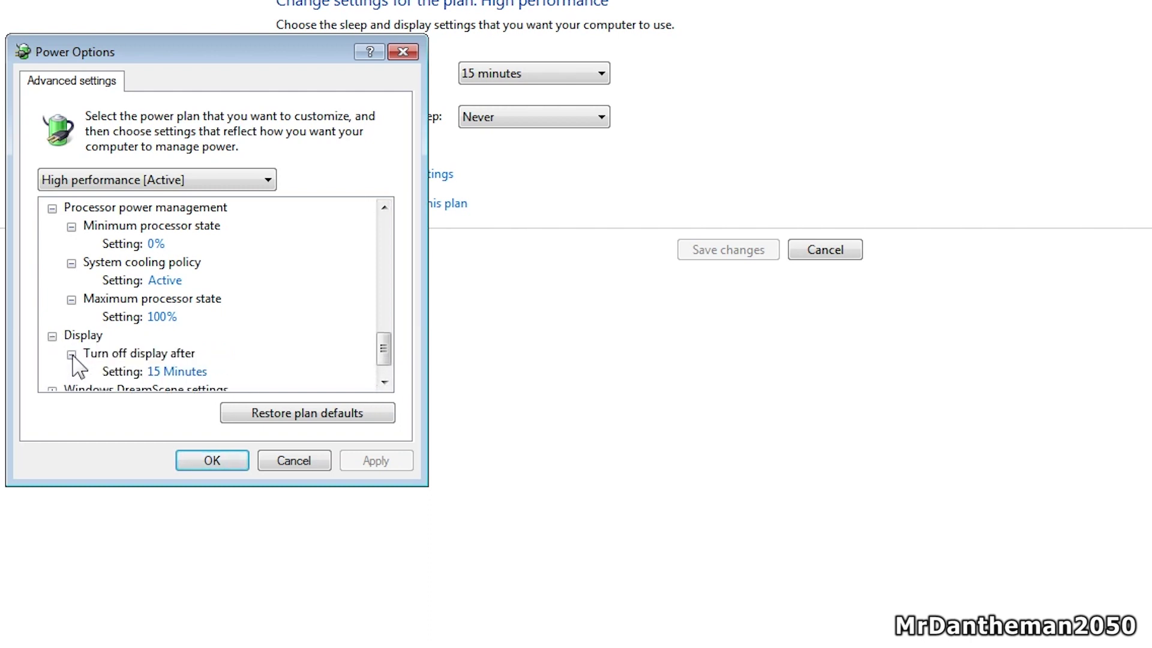
# Step: Open the Turn off display after value under the Display group for editing
pyautogui.click(385, 383)
pyautogui.click(384, 382)
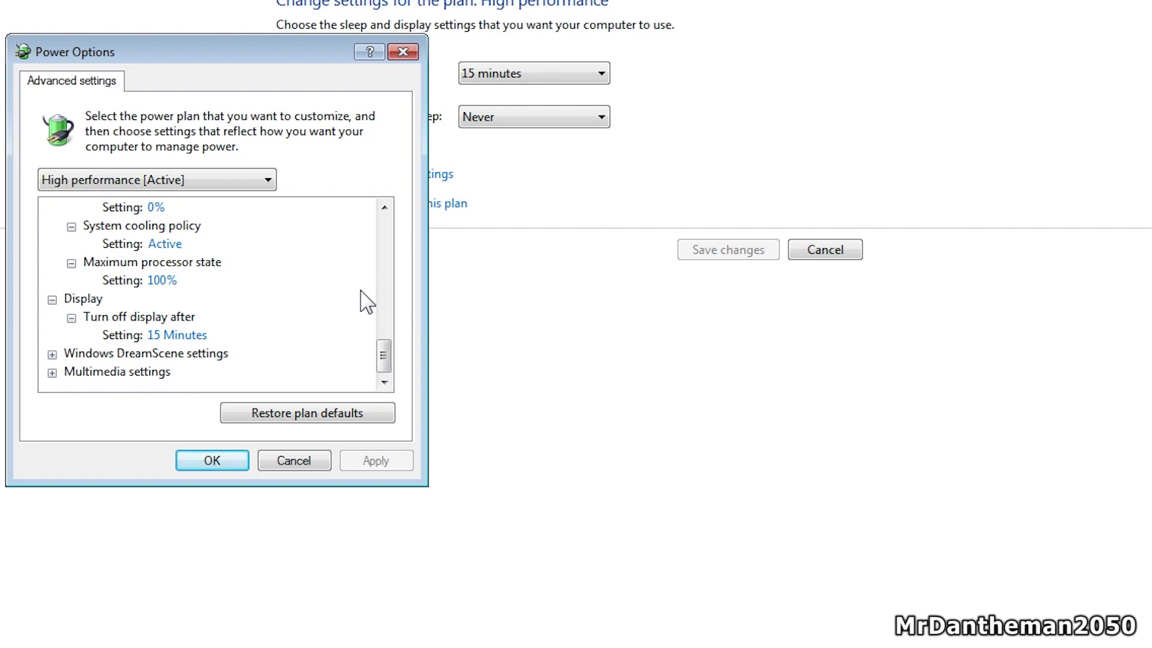
pyautogui.click(177, 335)
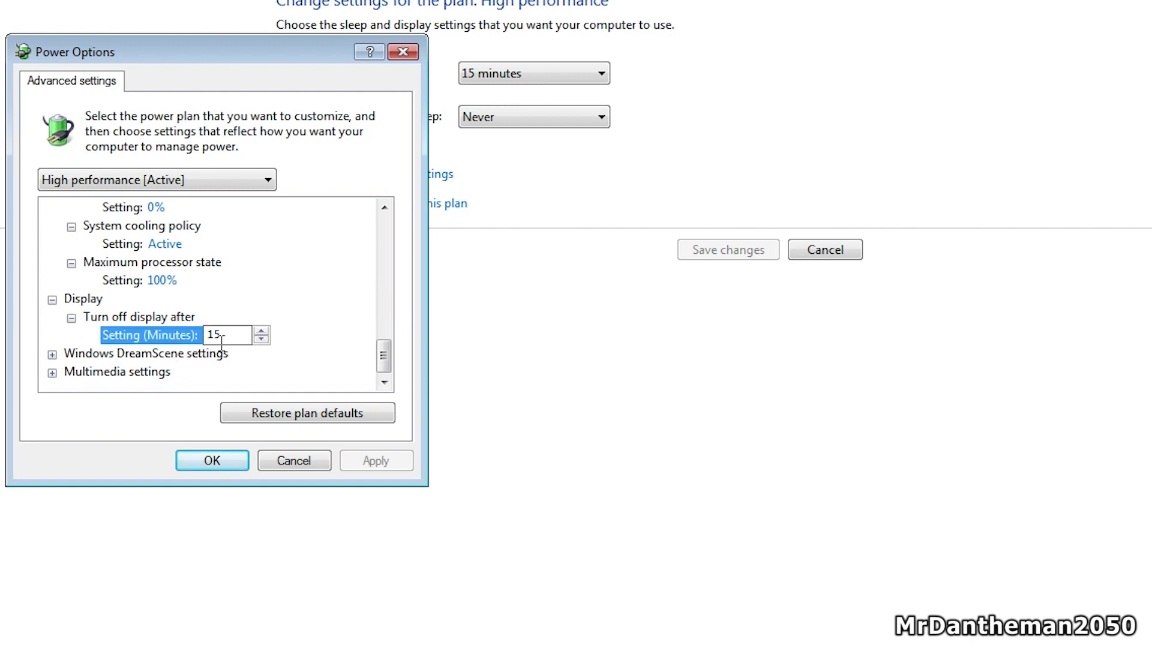
# Step: Expand Windows DreamScene settings and review the Power Saving Mode choices, keeping High Performance
pyautogui.click(52, 355)
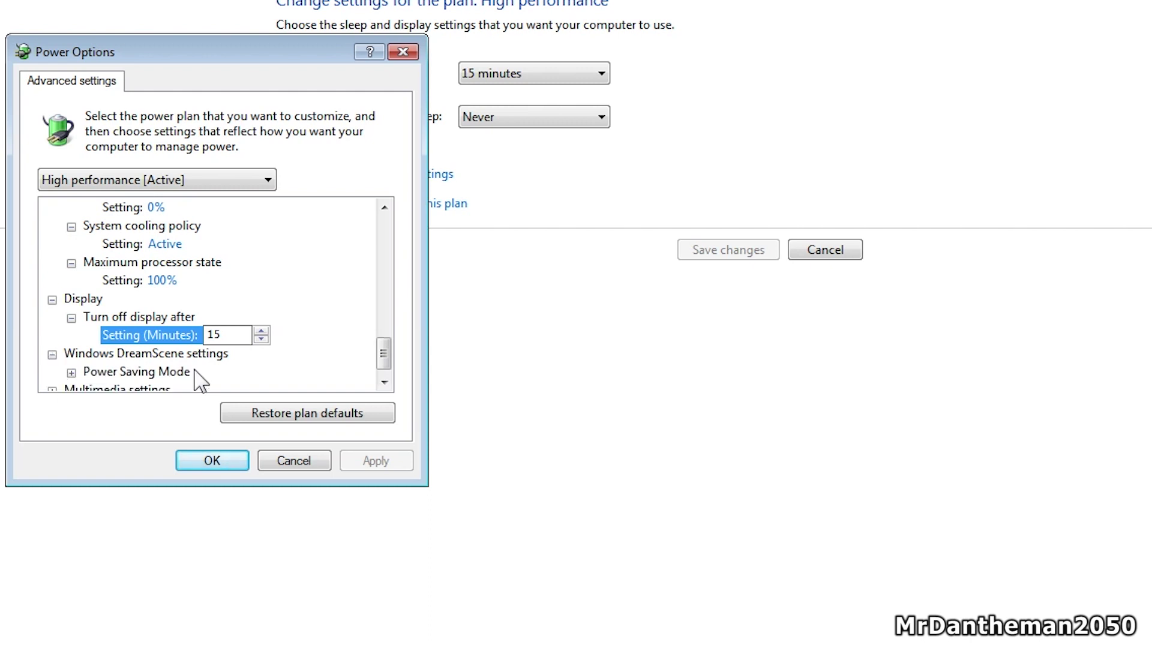
pyautogui.click(384, 383)
pyautogui.click(71, 354)
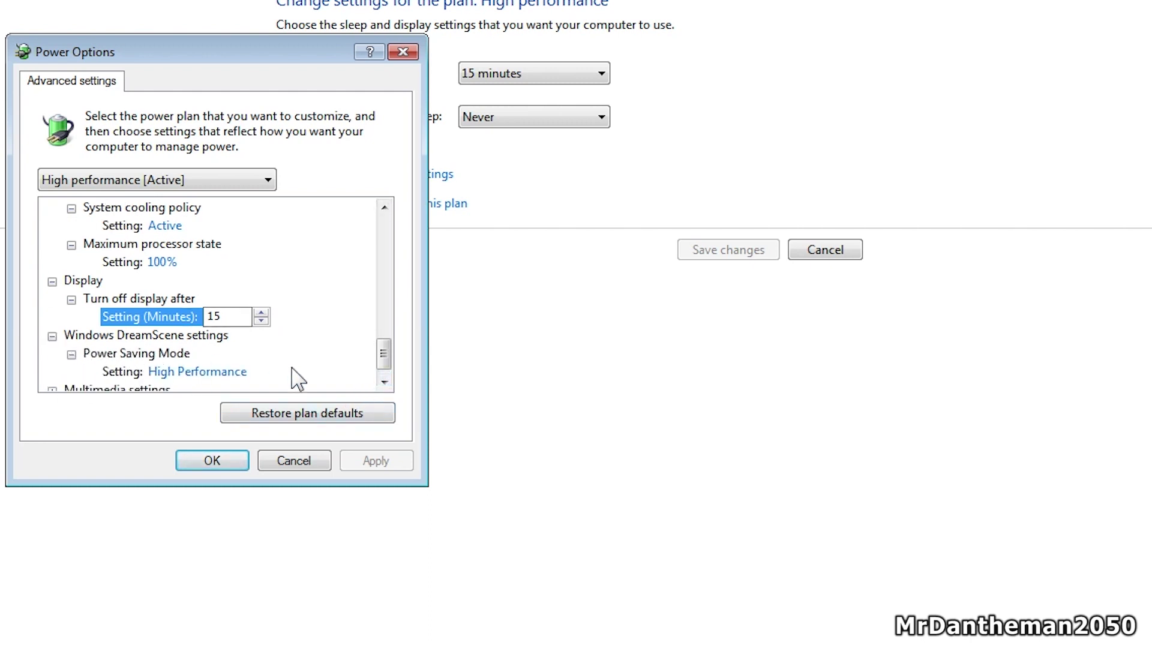
pyautogui.click(385, 383)
pyautogui.click(193, 355)
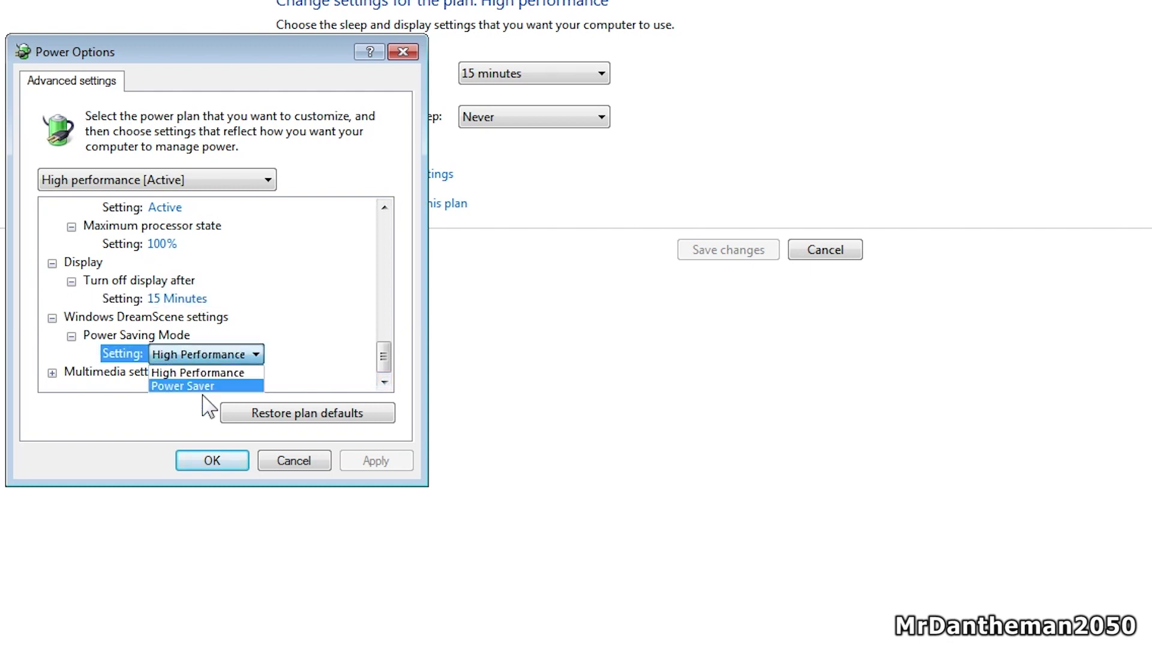
pyautogui.click(233, 362)
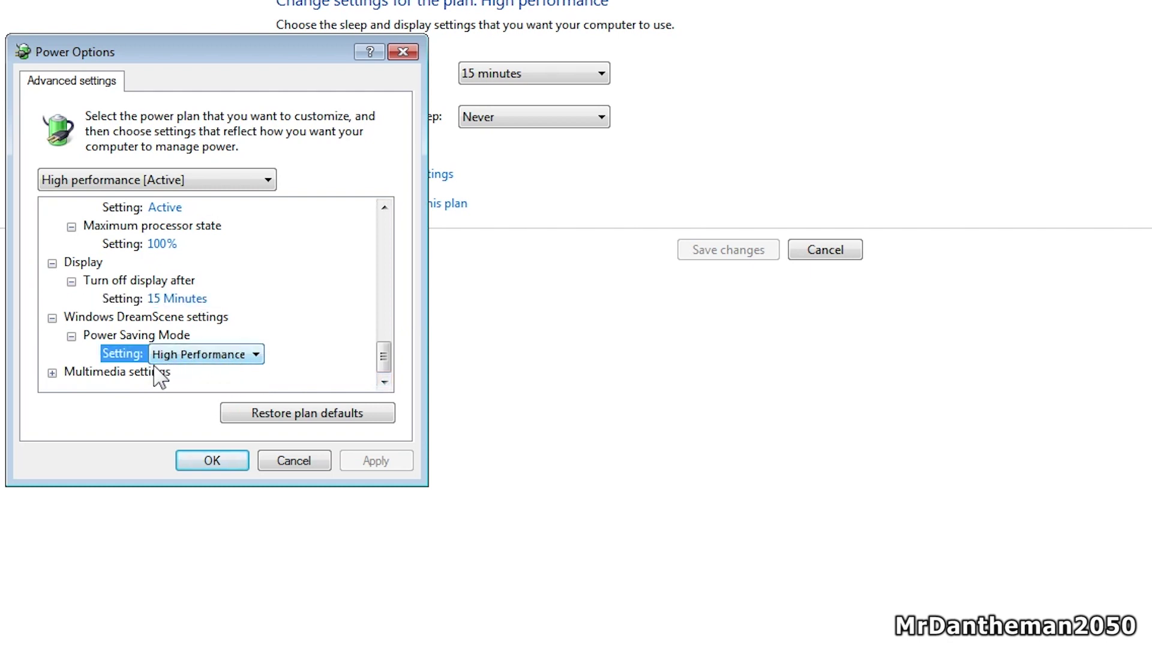
# Step: Check the media sharing and video playback options under Multimedia settings, and close the power options with the advanced settings accepted
pyautogui.click(52, 373)
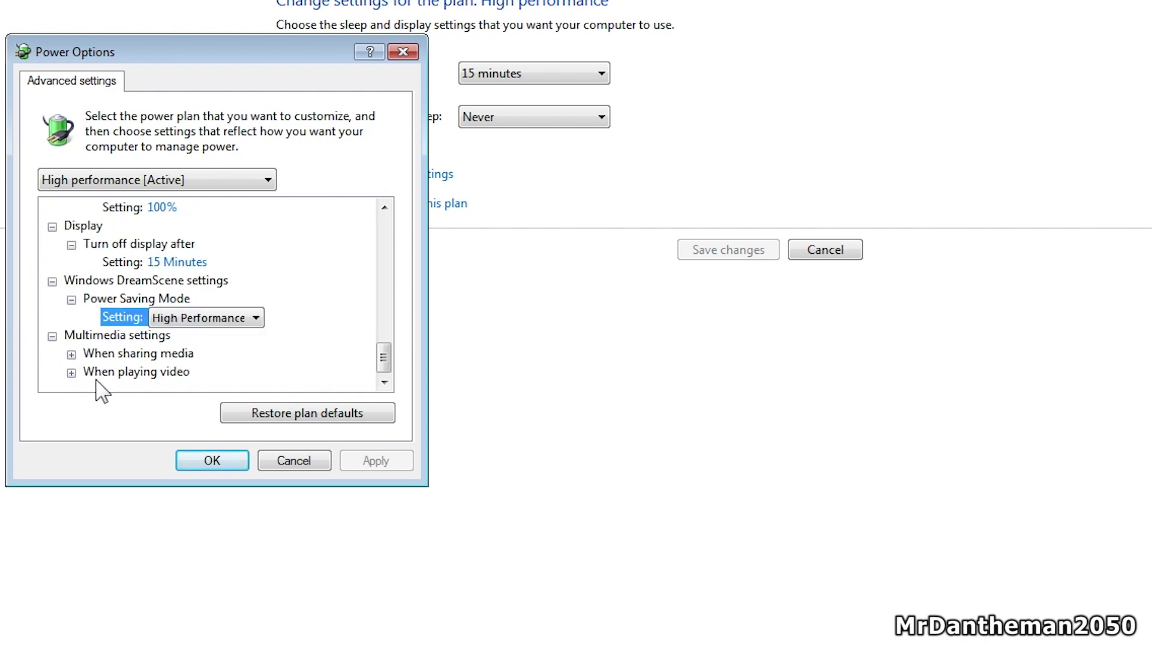
pyautogui.click(71, 372)
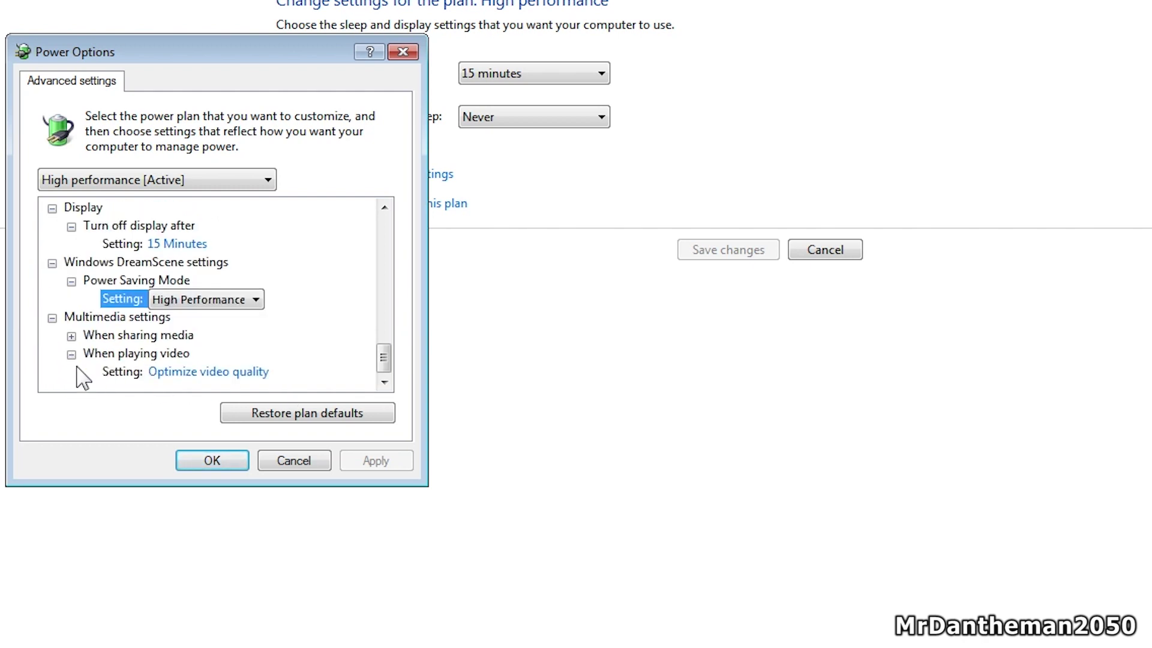
pyautogui.click(71, 336)
pyautogui.click(384, 383)
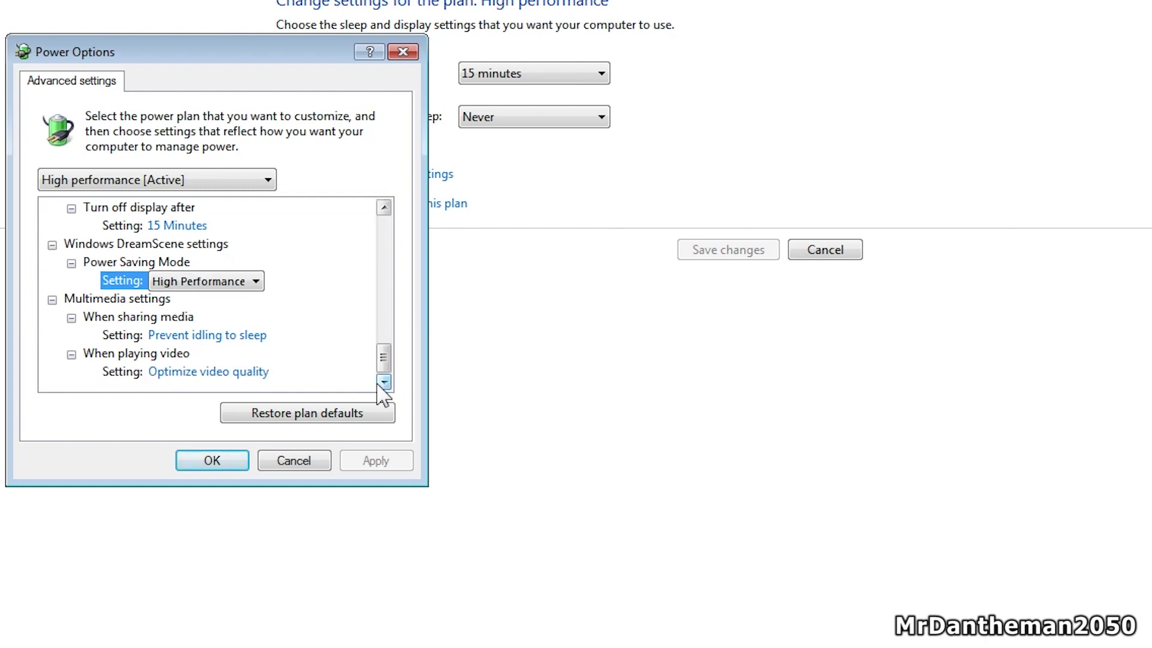
pyautogui.click(212, 461)
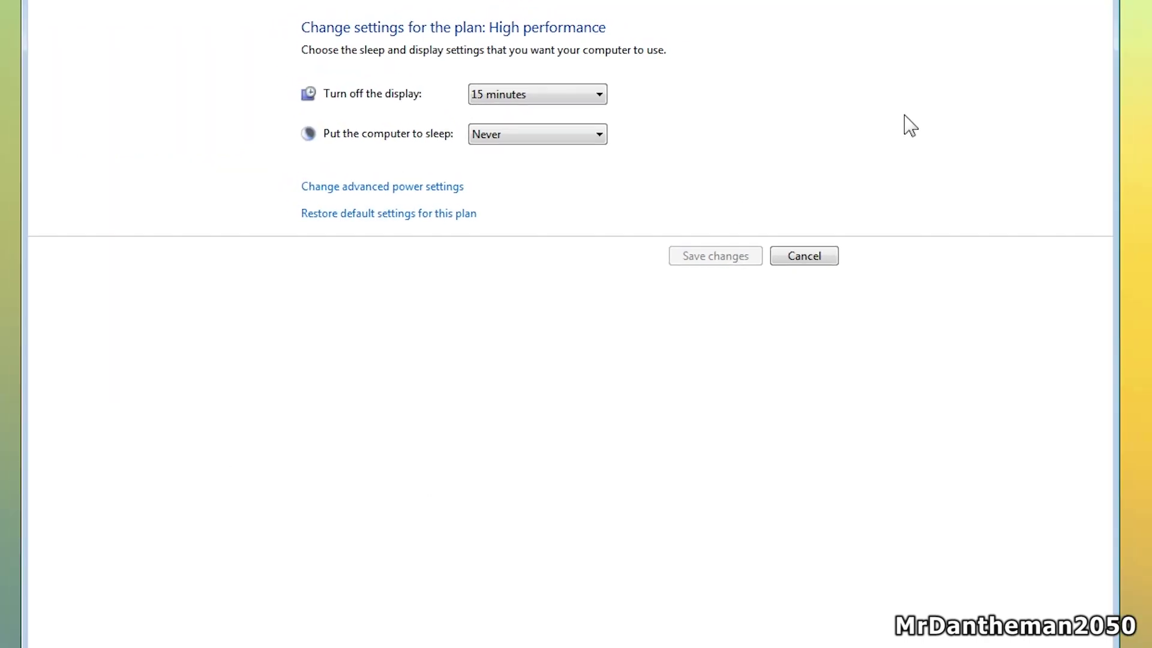
pyautogui.click(990, 32)
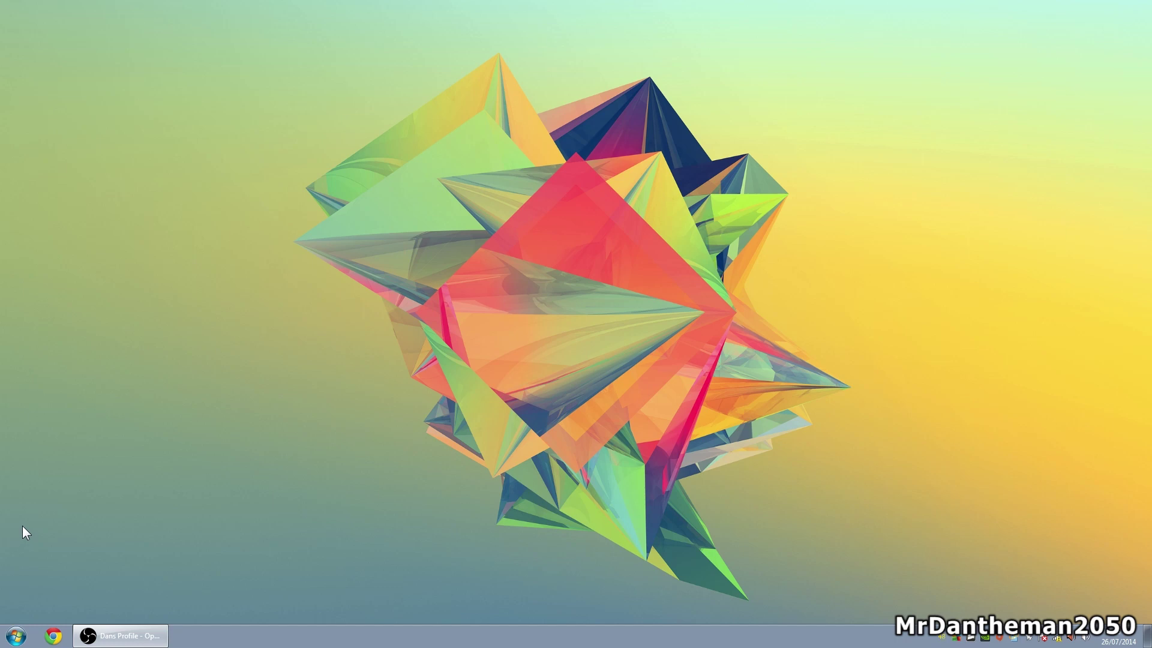
# Step: Open the Windows Temp folder by running the command temp
pyautogui.press('super')
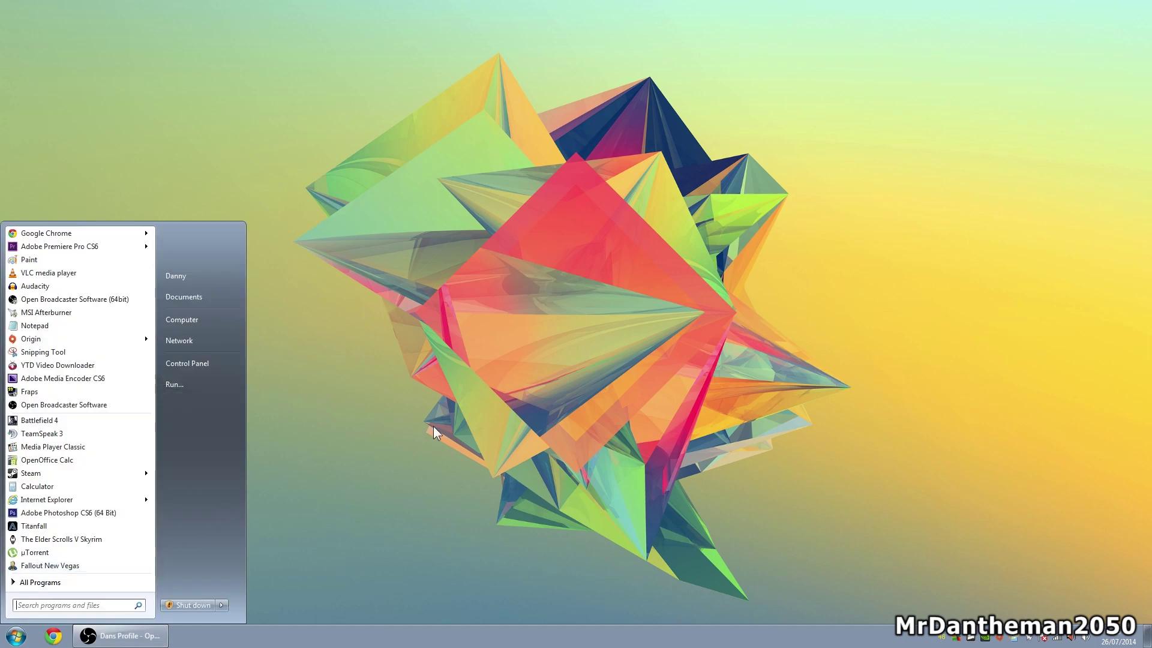
pyautogui.press('super')
pyautogui.press('super')
pyautogui.click(179, 382)
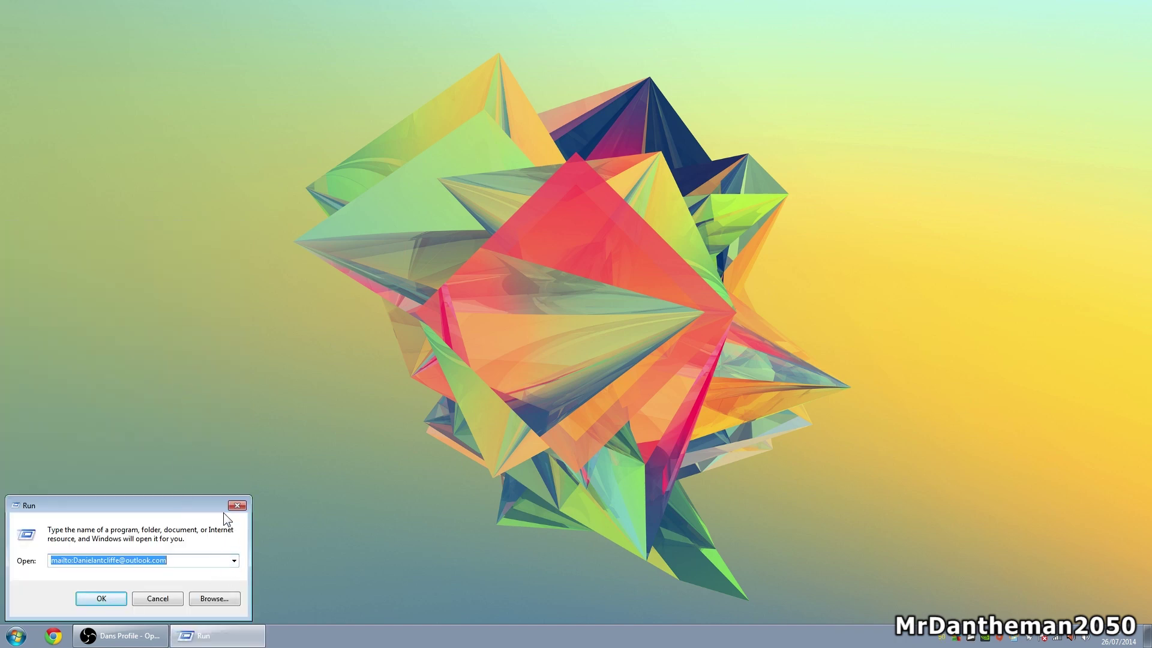
pyautogui.write('temp')
pyautogui.press('Return')
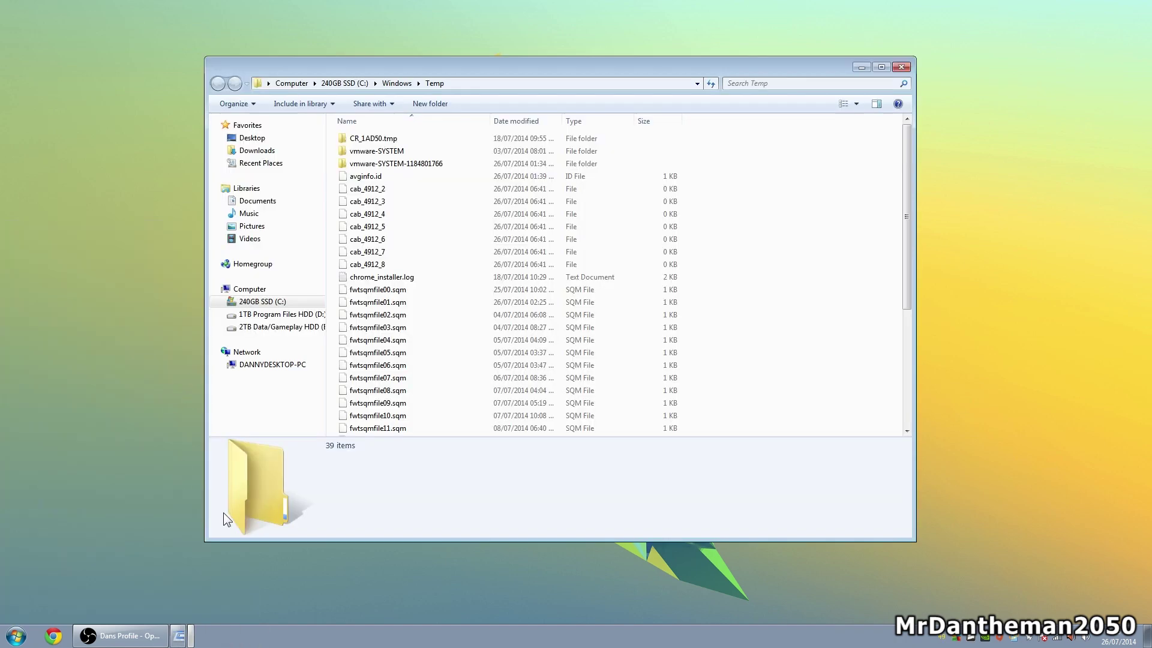
pyautogui.moveTo(443, 67); pyautogui.dragTo(417, 64)
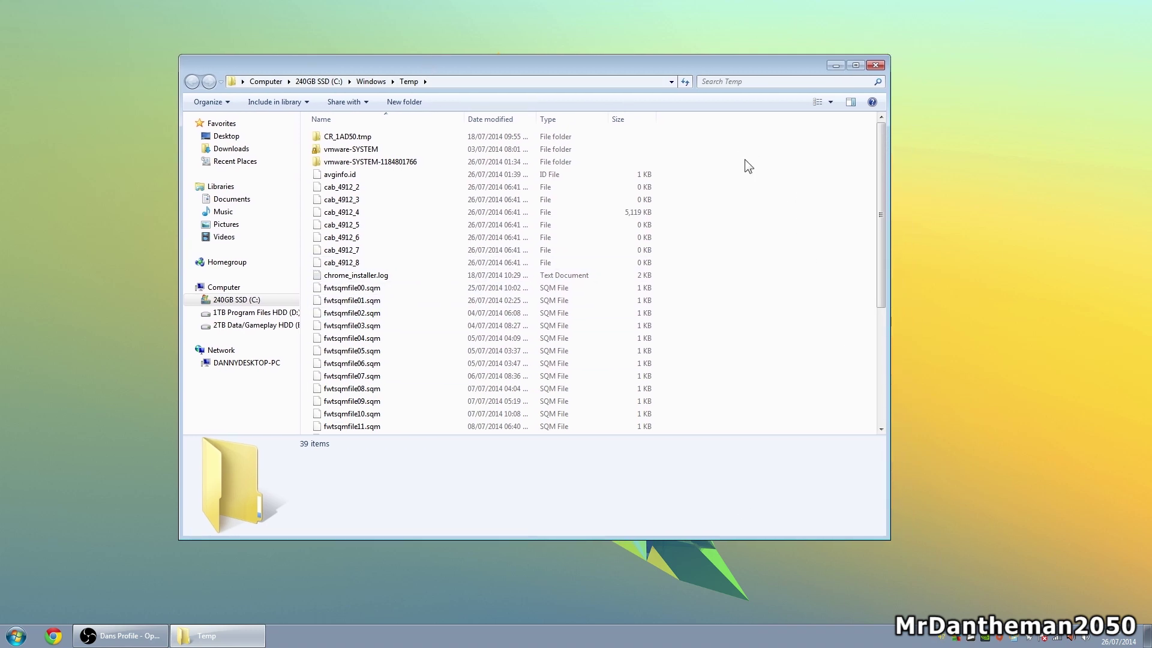
# Step: Check the combined size of all items in the Temp folder through their properties, and close the folder
pyautogui.hotkey('ctrl', 'a')
pyautogui.rightClick(649, 137)
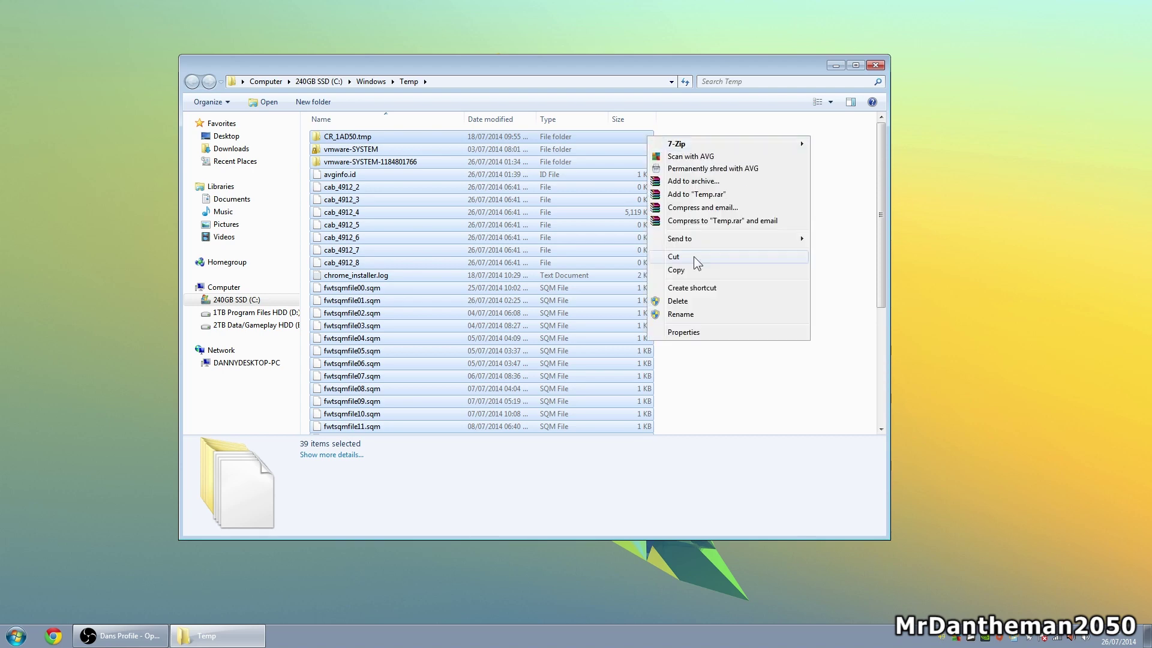
pyautogui.click(700, 334)
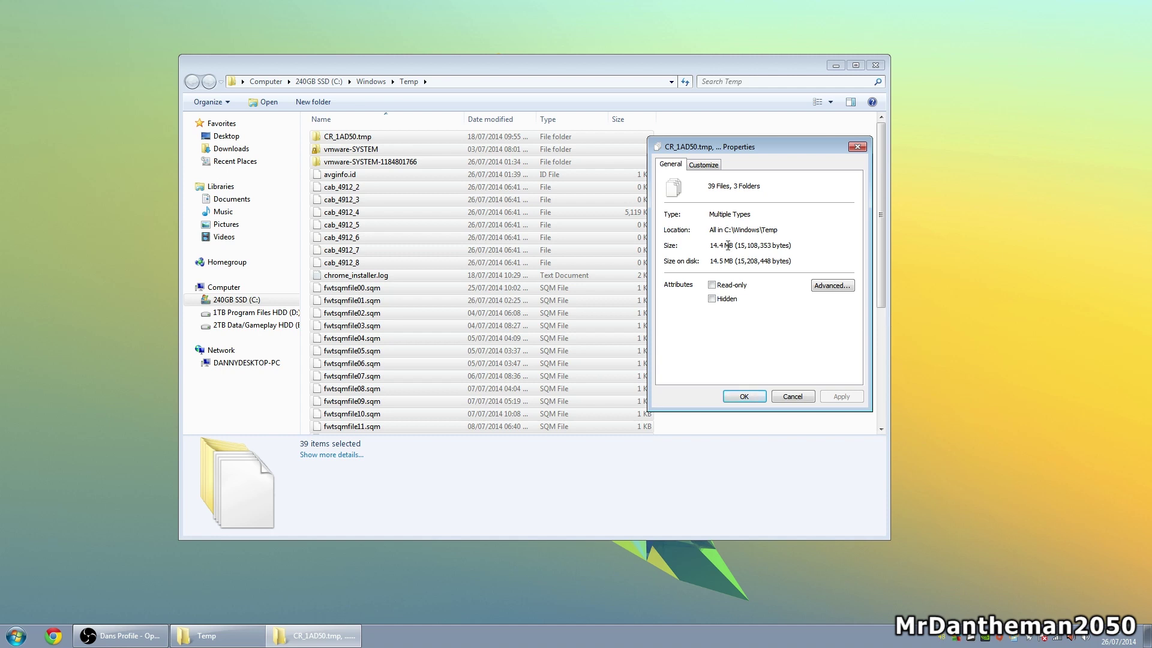
pyautogui.click(858, 148)
pyautogui.click(797, 187)
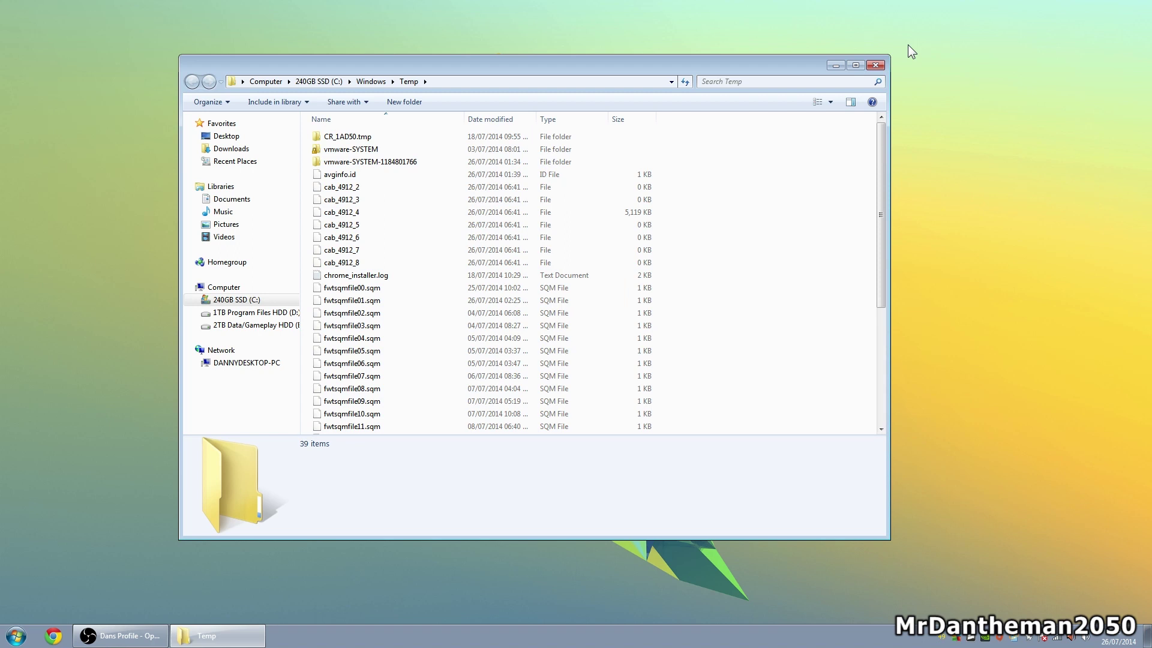
pyautogui.click(876, 65)
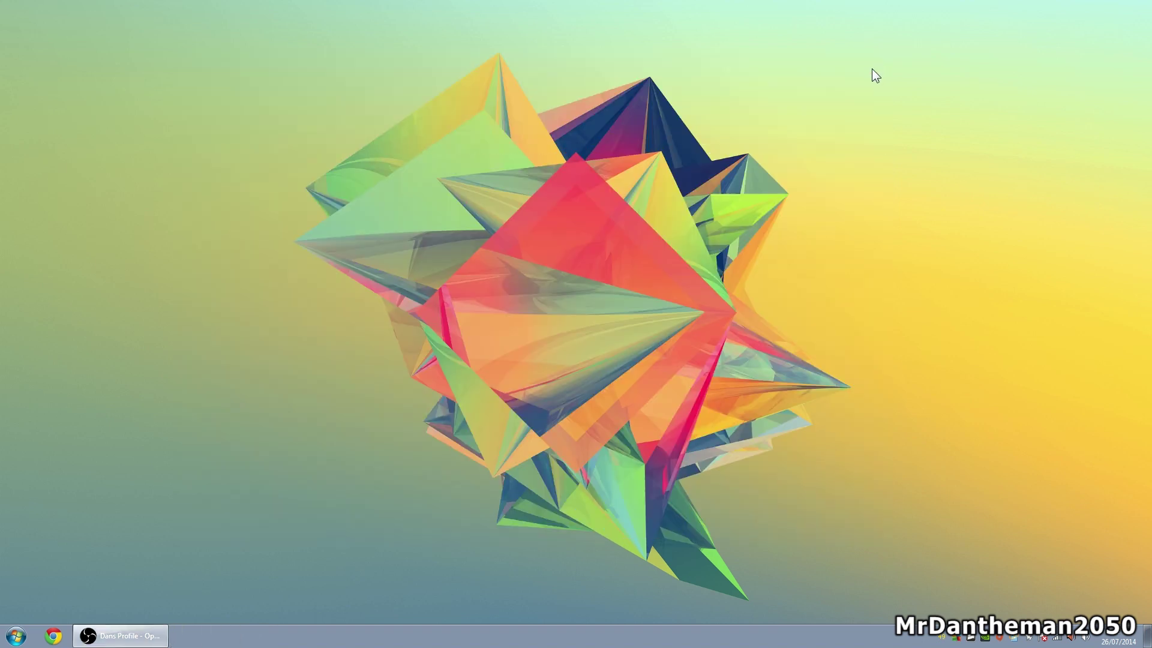